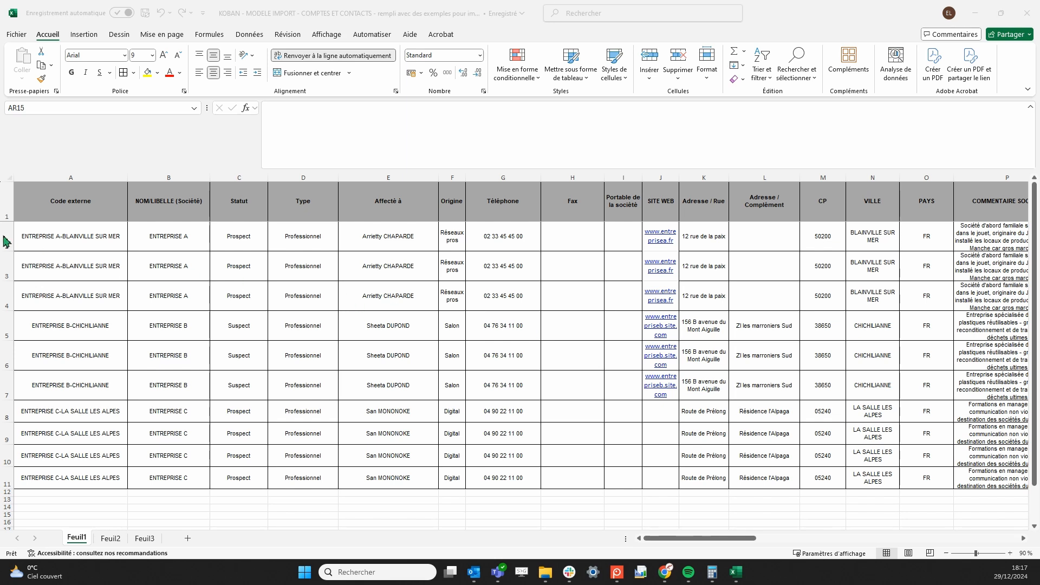
Select rows 2 to 4 of ENTREPRISE A and examine them across the company and contact columns
left_click(47, 240)
left_click_drag(6, 238, 7, 296)
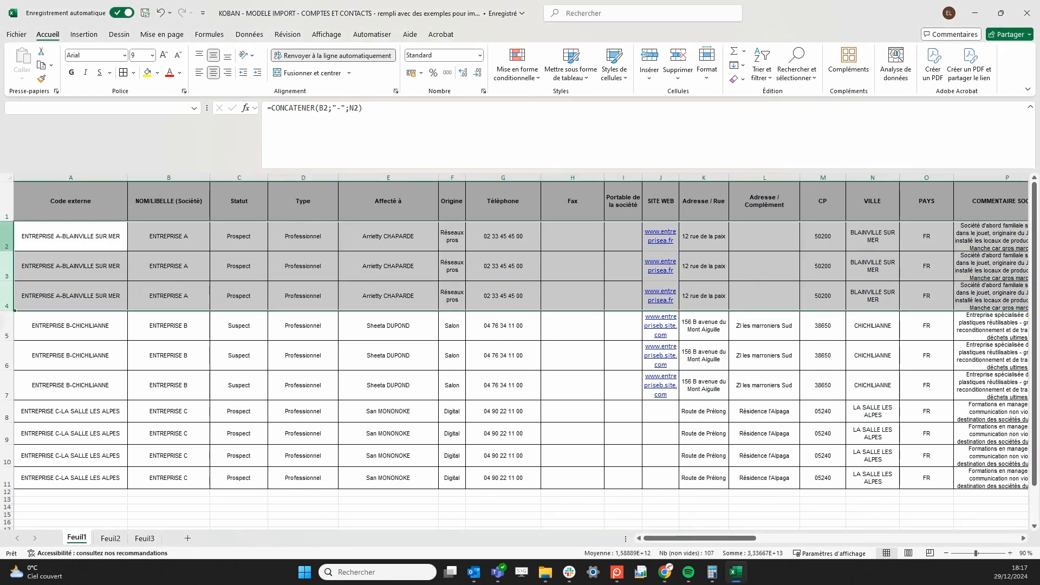
scroll(600, 417, "right", 3)
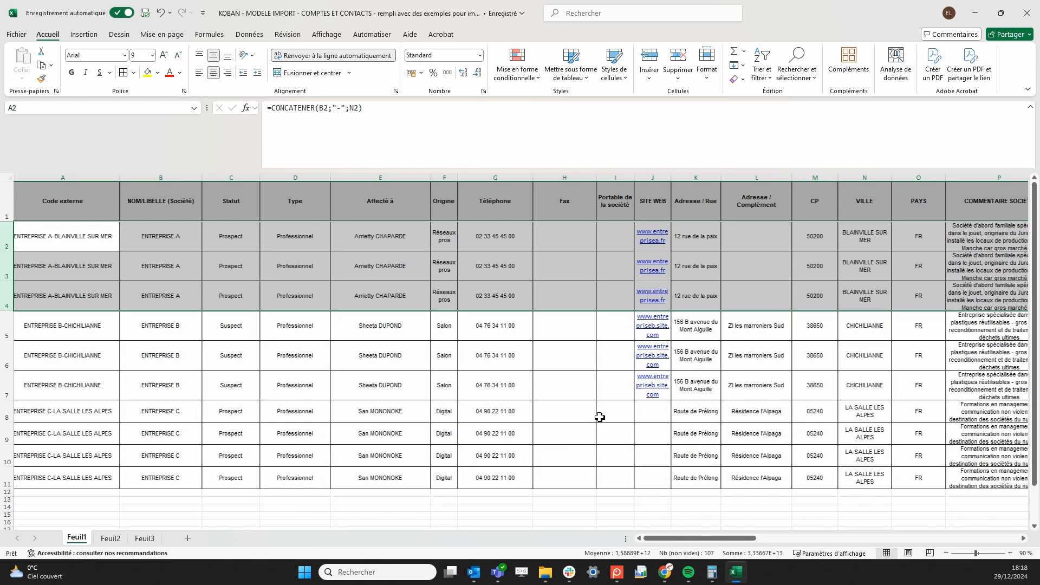
scroll(599, 417, "left", 3)
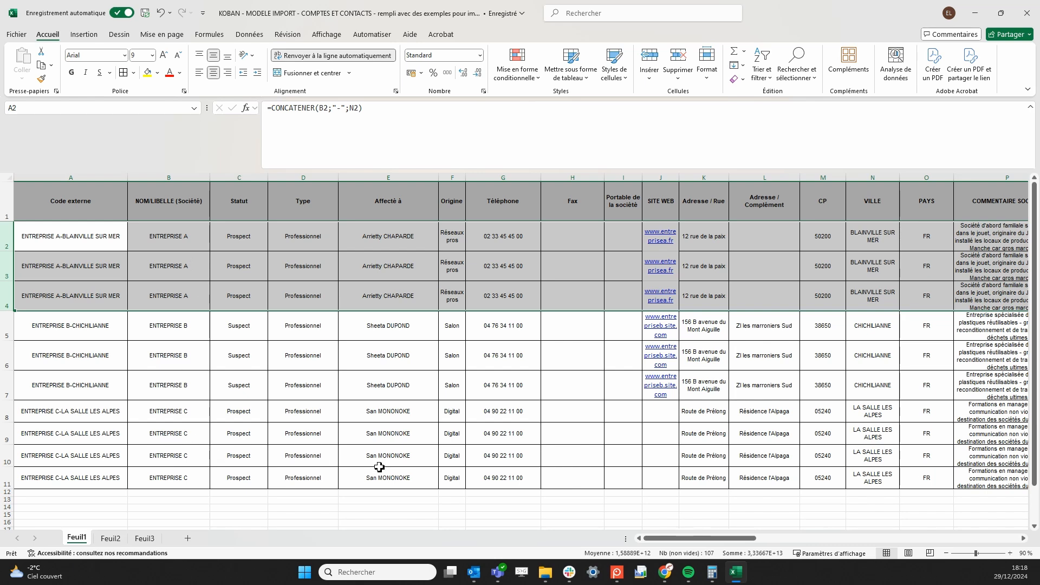
scroll(379, 467, "right", 5)
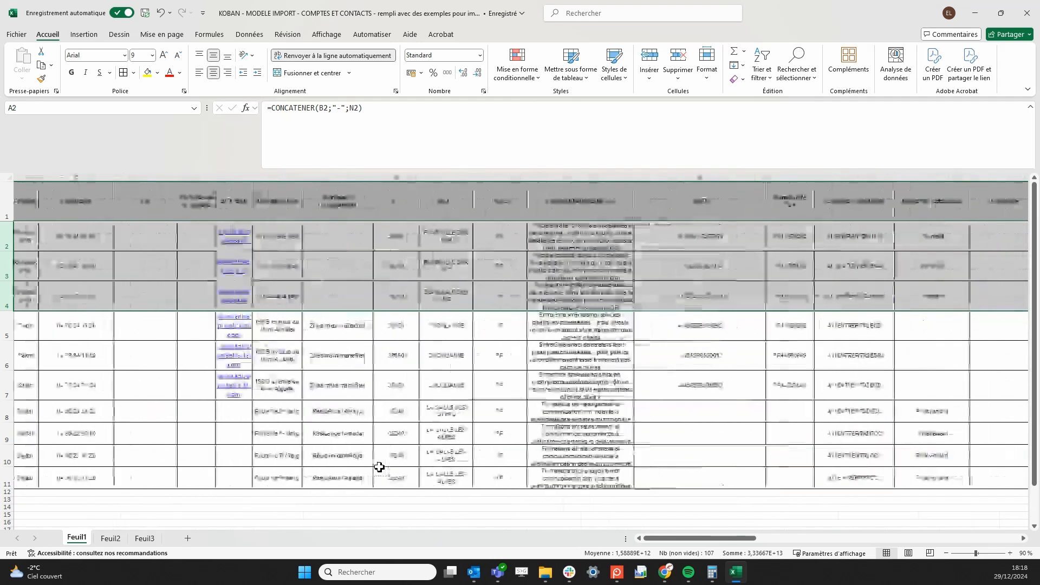
scroll(380, 467, "right", 10)
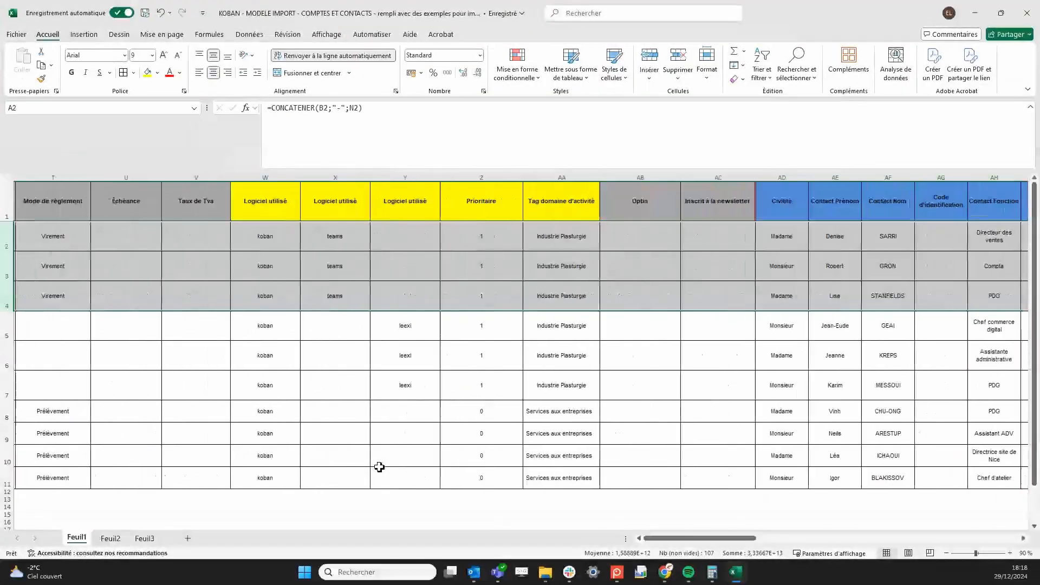
scroll(379, 467, "right", 5)
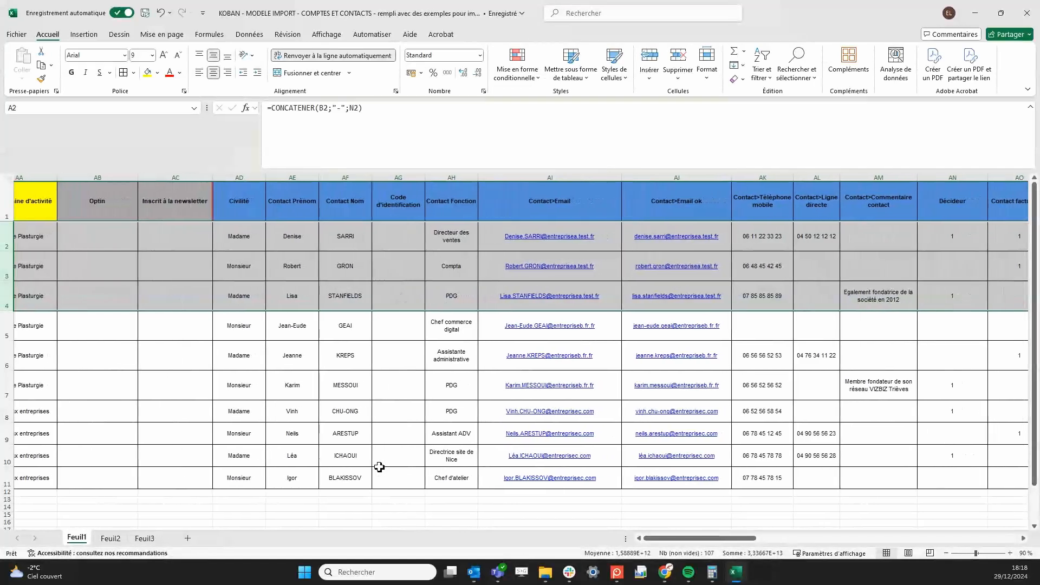
scroll(379, 467, "right", 1)
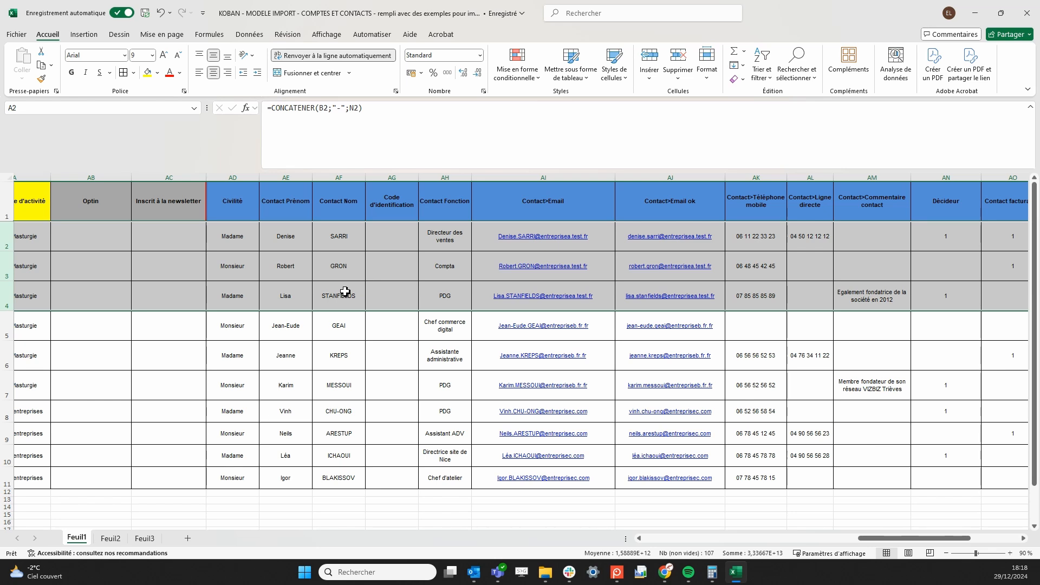
left_click_drag(894, 539, 678, 544)
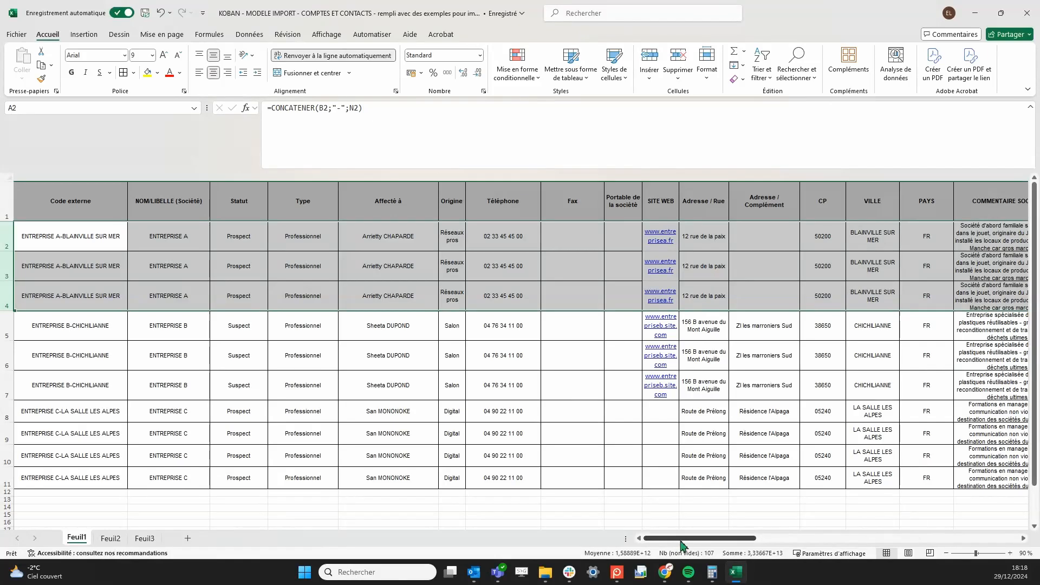
Examine ENTREPRISE A's Code externe cells and the company columns B to O, finishing on the Code externe column
left_click_drag(42, 236, 75, 295)
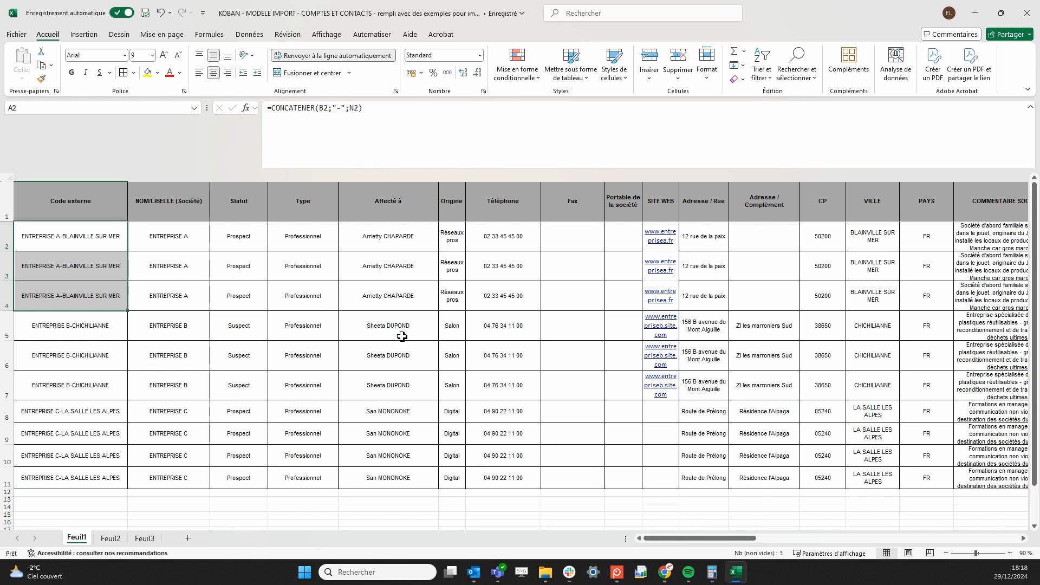
scroll(402, 336, "right", 2)
left_click(144, 177)
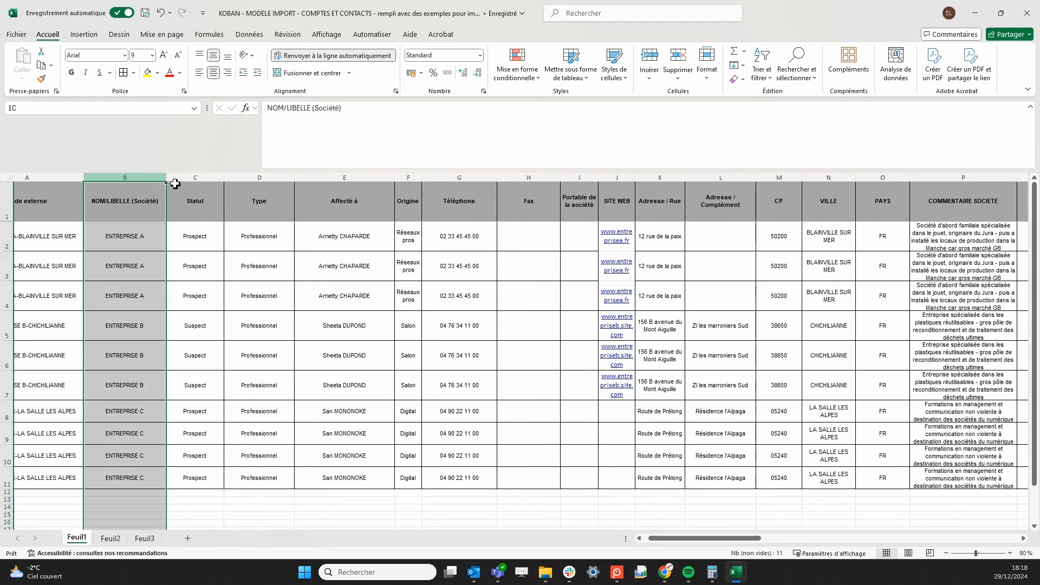
left_click_drag(175, 185, 861, 242)
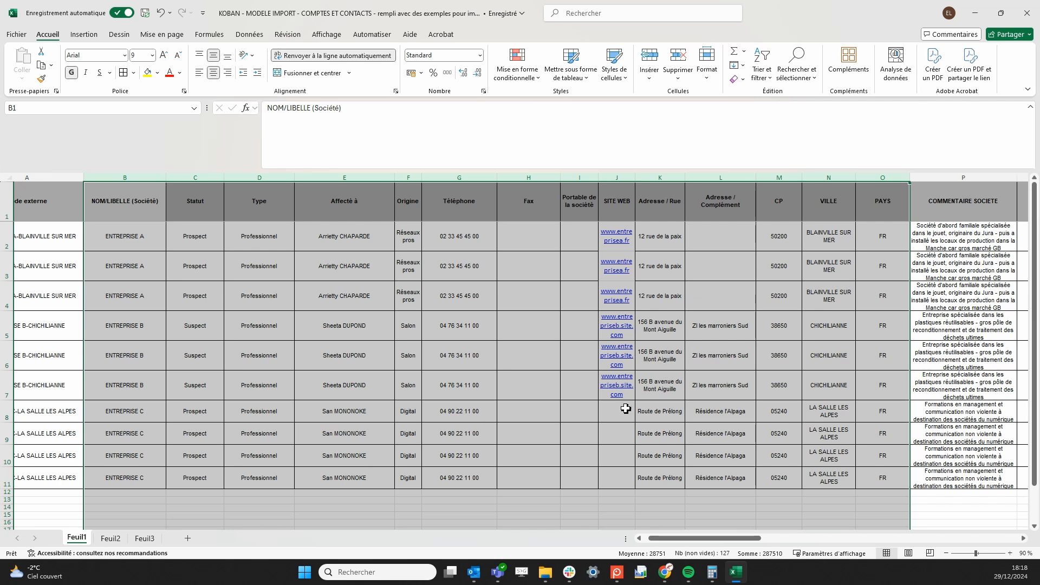
left_click(483, 403)
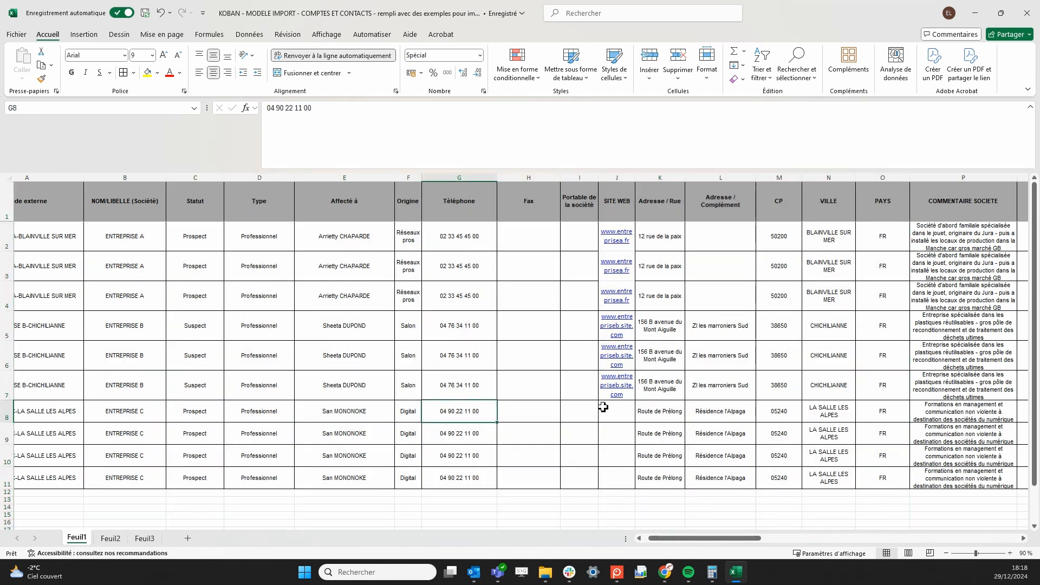
scroll(603, 407, "left", 1)
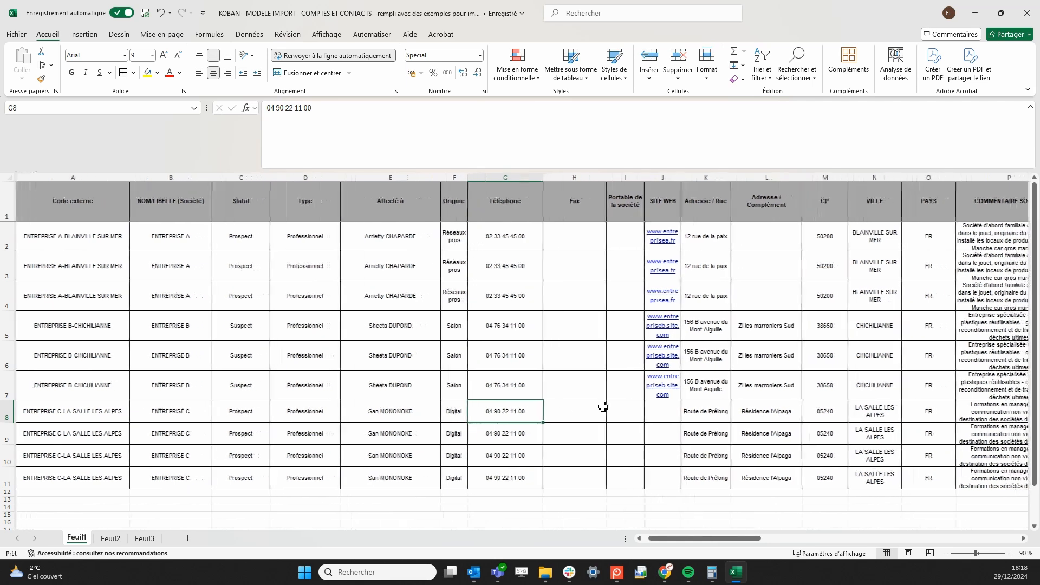
left_click(107, 178)
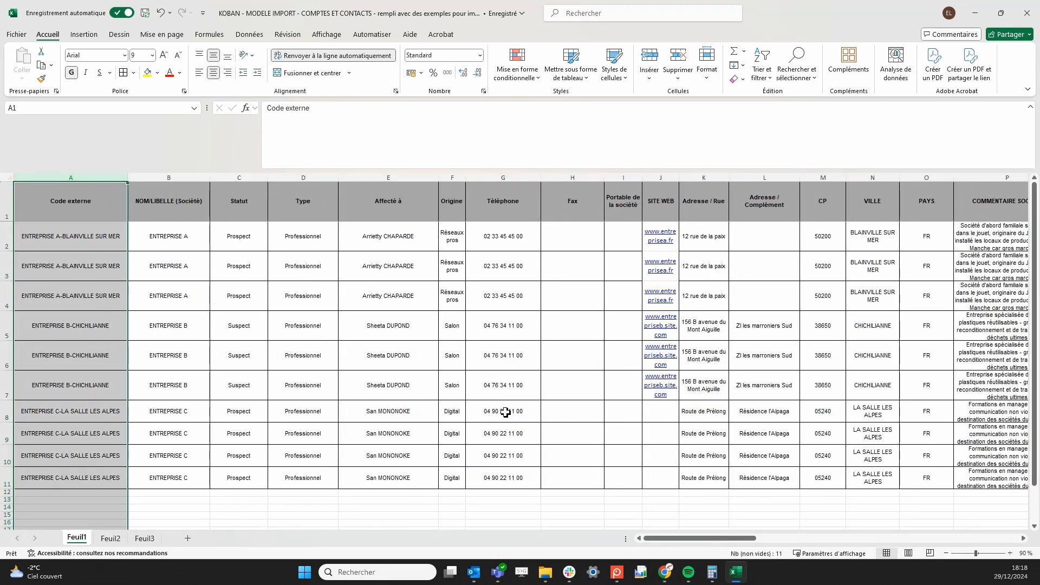
Review the blue contact columns from Civilité to Optin for the rows of ENTREPRISE A and the other companies
scroll(506, 412, "right", 5)
scroll(506, 413, "right", 10)
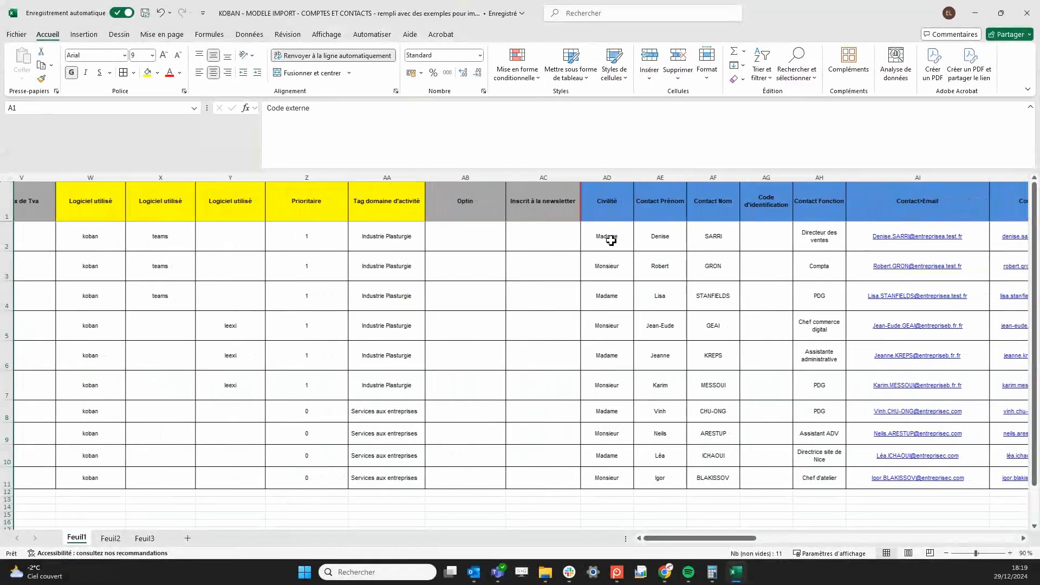
left_click_drag(613, 238, 794, 300)
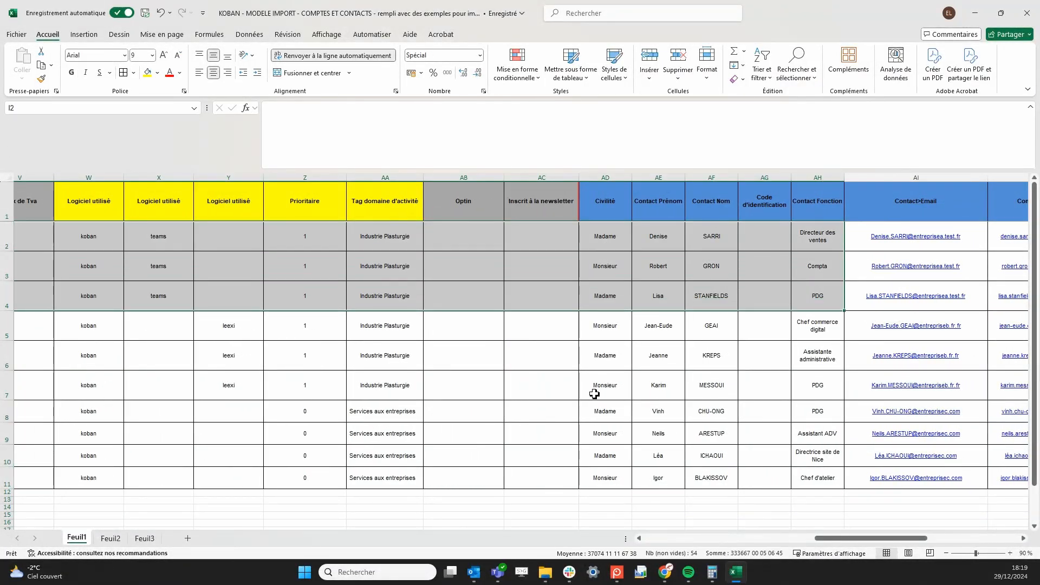
scroll(594, 393, "right", 4)
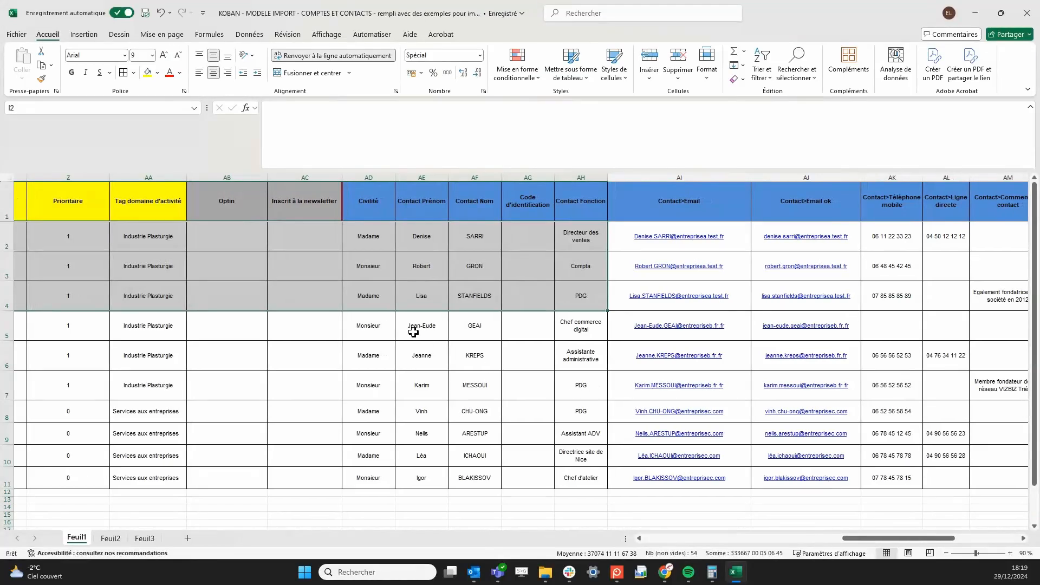
left_click(578, 408)
scroll(578, 407, "right", 4)
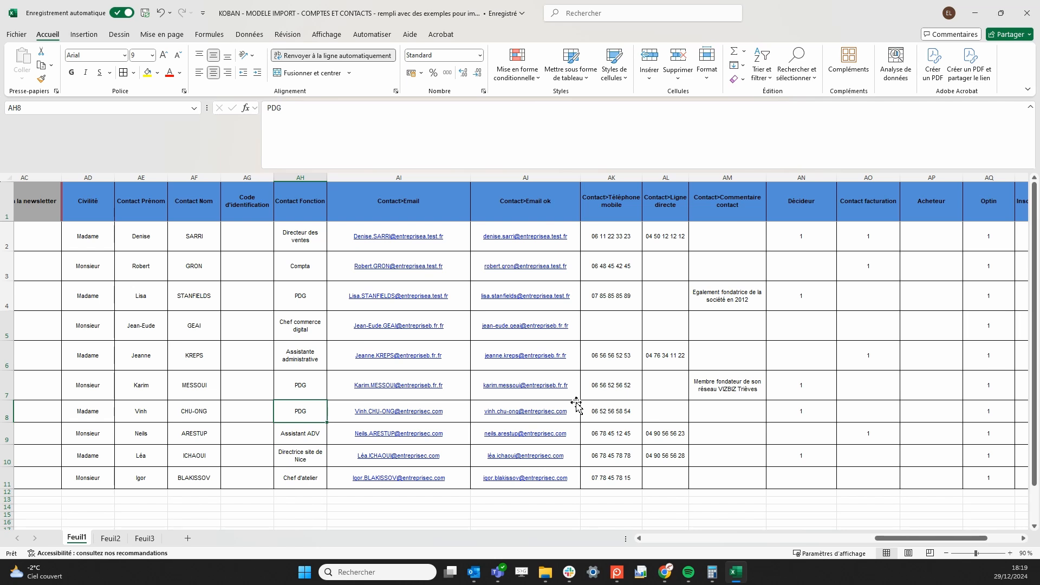
Widen the Civilité column and select its header cell AD1
left_click(89, 177)
left_click_drag(113, 176, 158, 177)
left_click(136, 204)
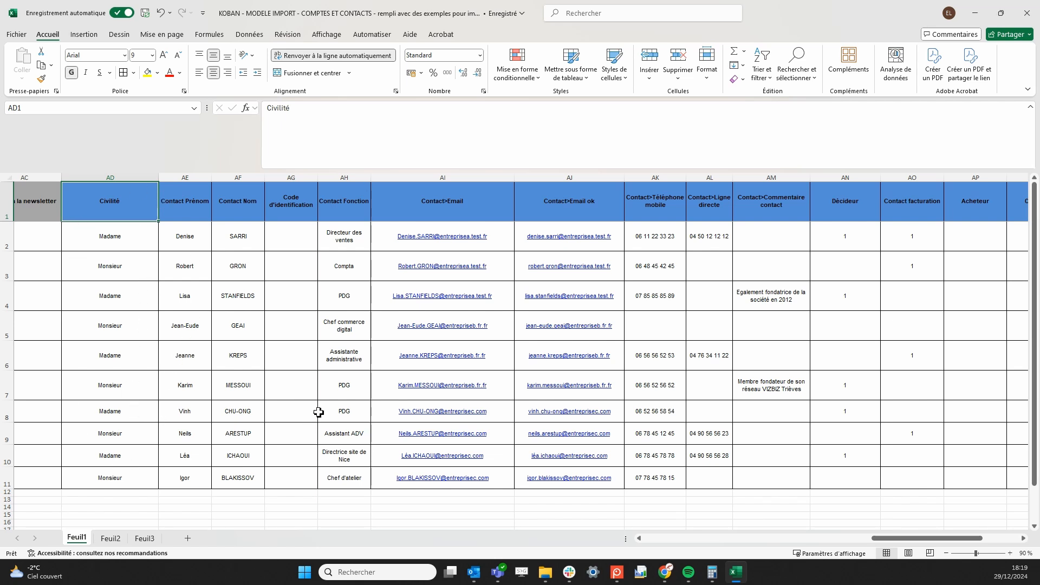
Switch to Koban in the browser and open the Civilité list in the general list settings
mouse_move(665, 573)
left_click(709, 544)
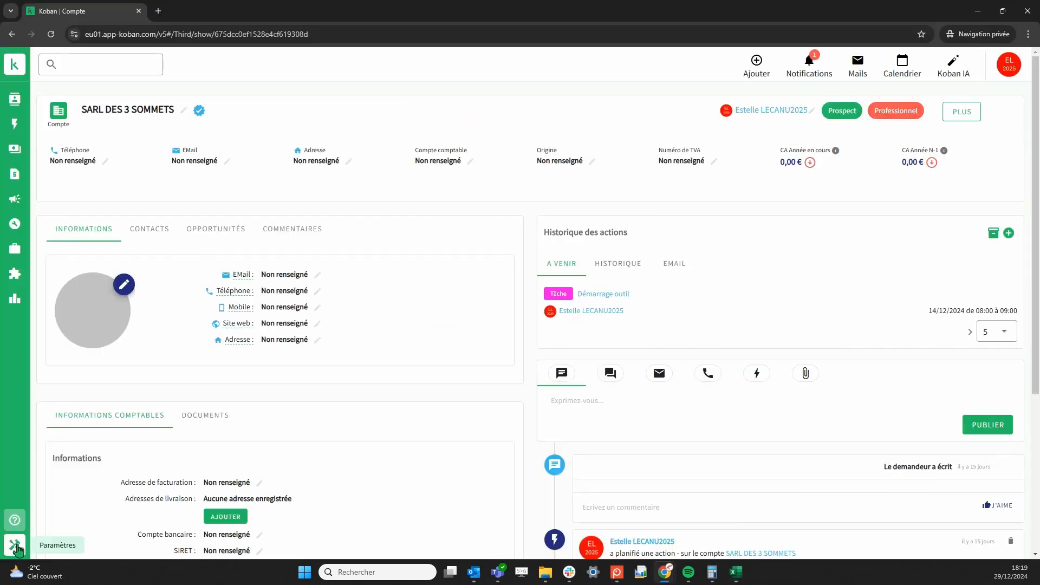
left_click(15, 545)
left_click(56, 103)
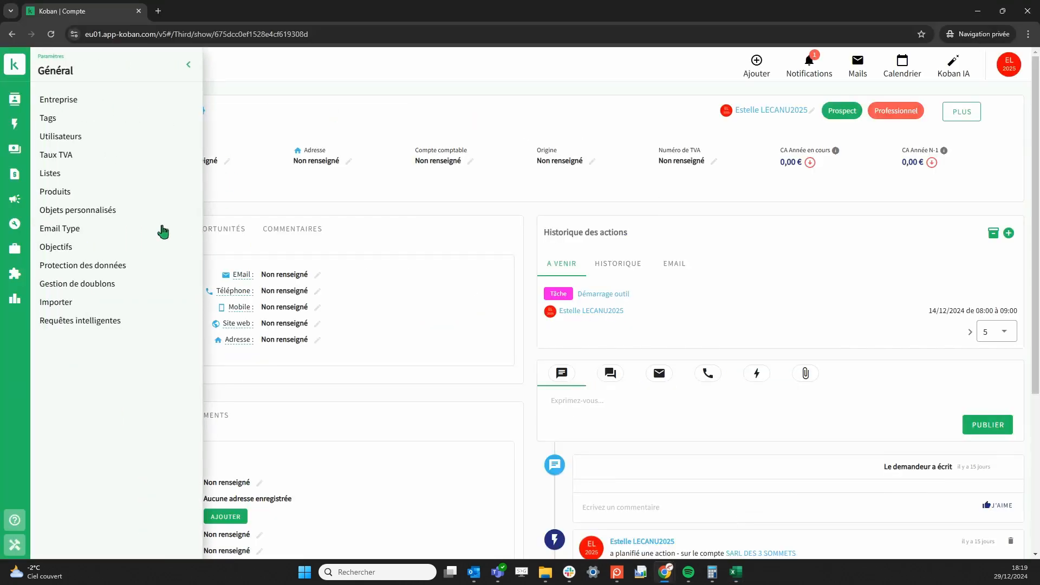
left_click(50, 174)
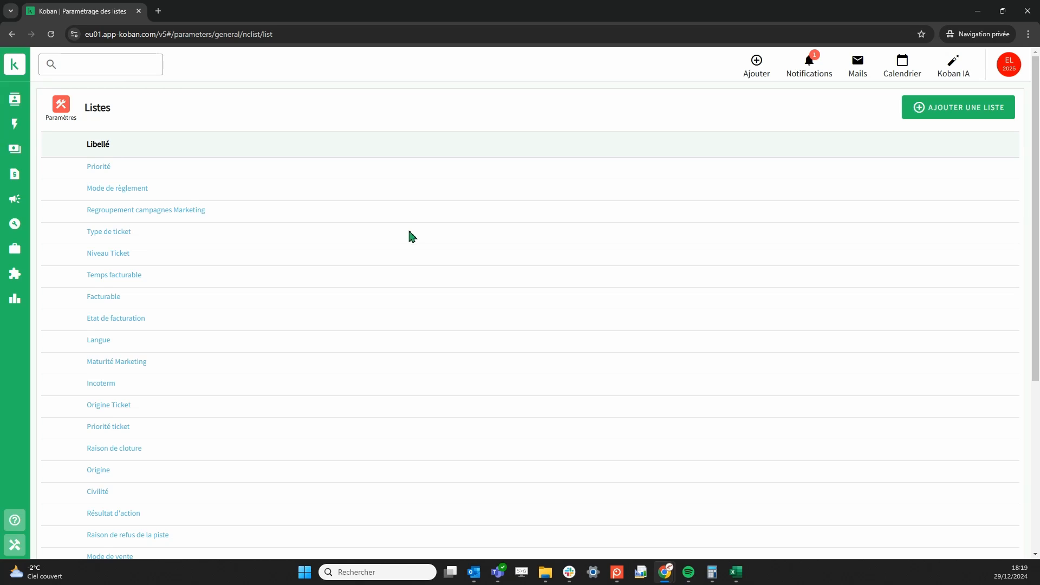
scroll(413, 237, "down", 2)
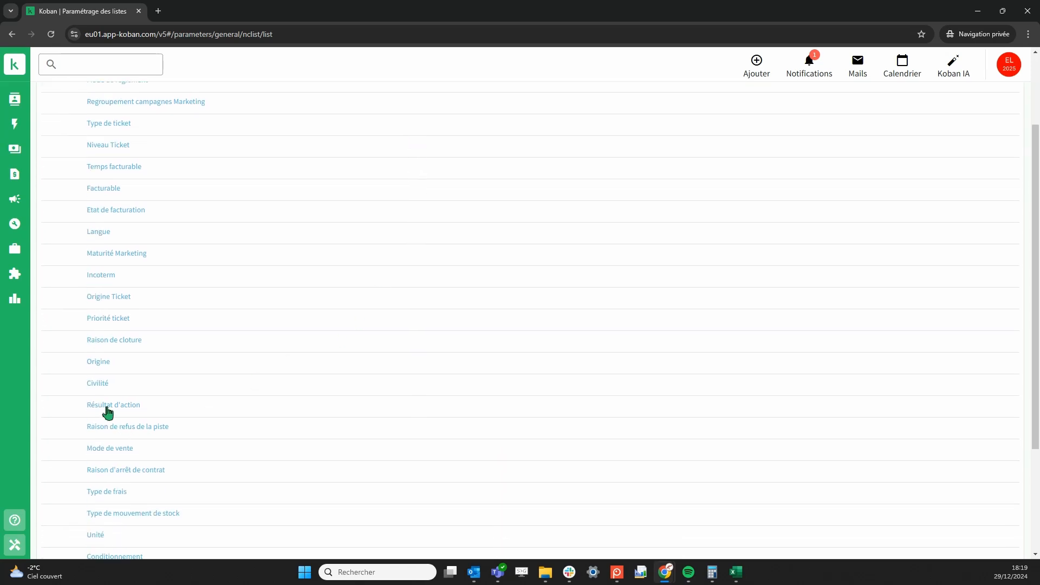
left_click(100, 384)
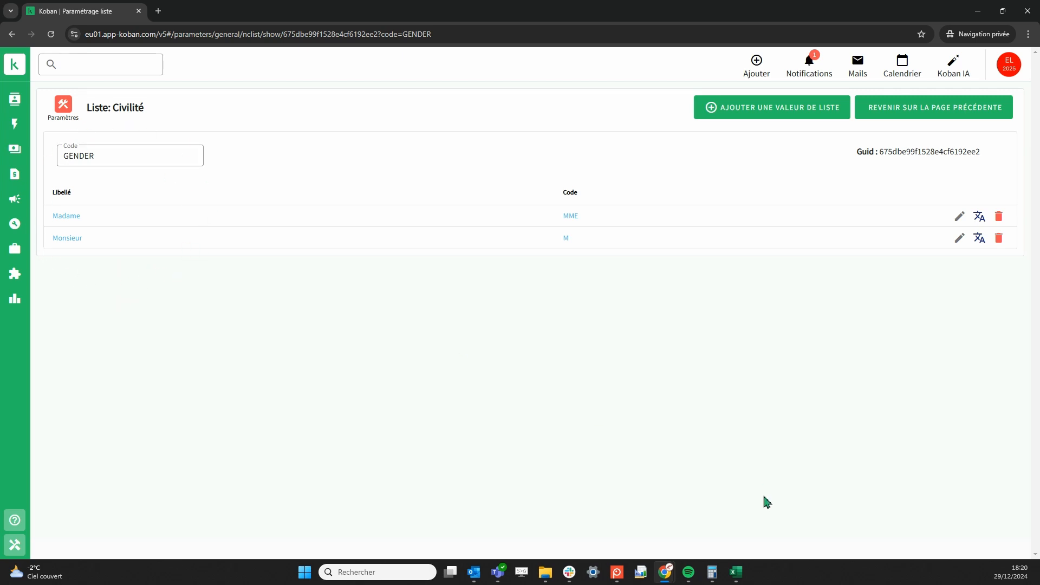
Switch back to the Excel workbook and examine the contact first name, last name, function and identification code columns
mouse_move(746, 569)
left_click(748, 527)
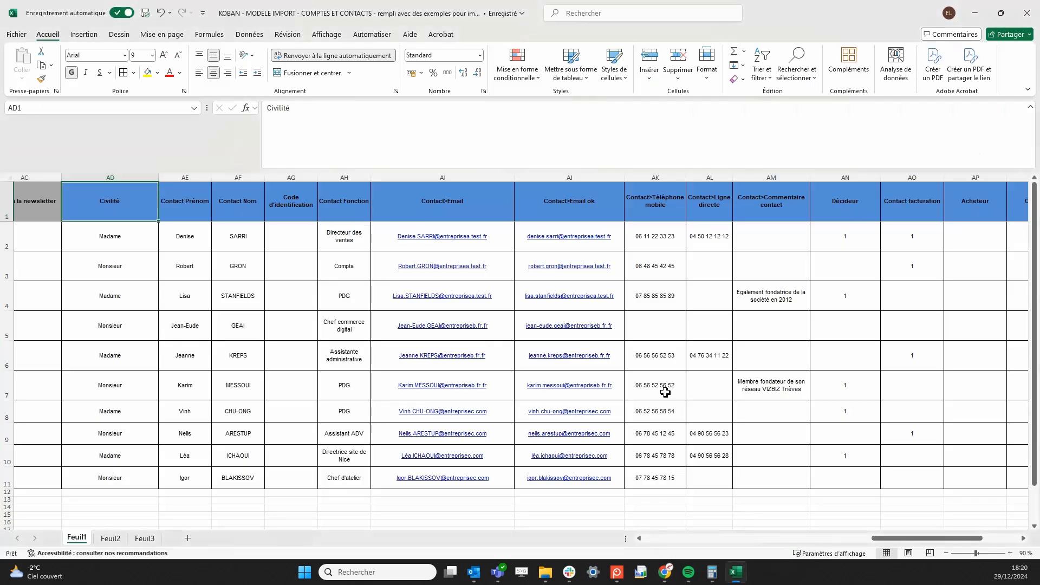
left_click(201, 177)
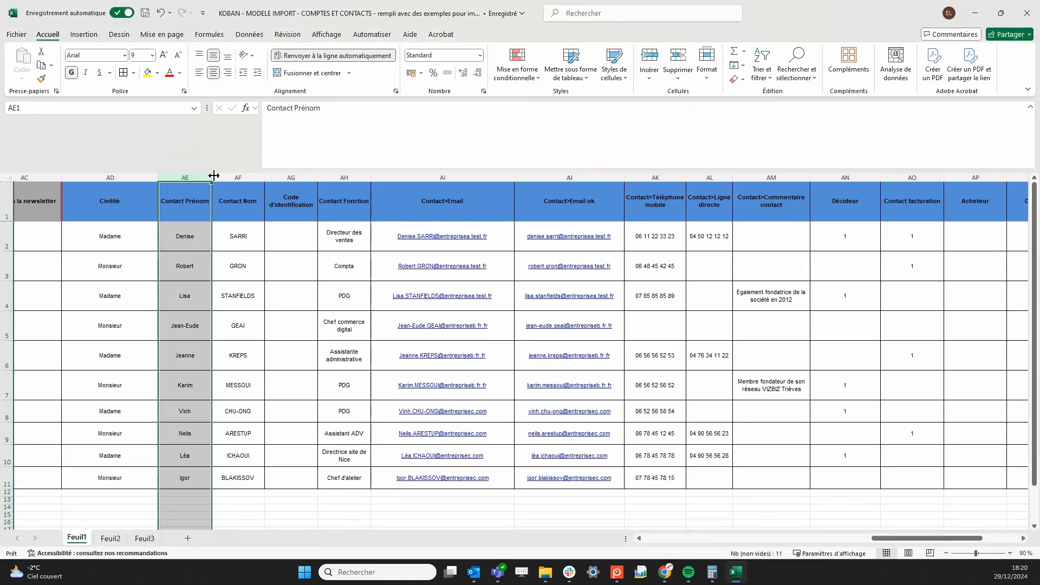
left_click(247, 176)
left_click(344, 177)
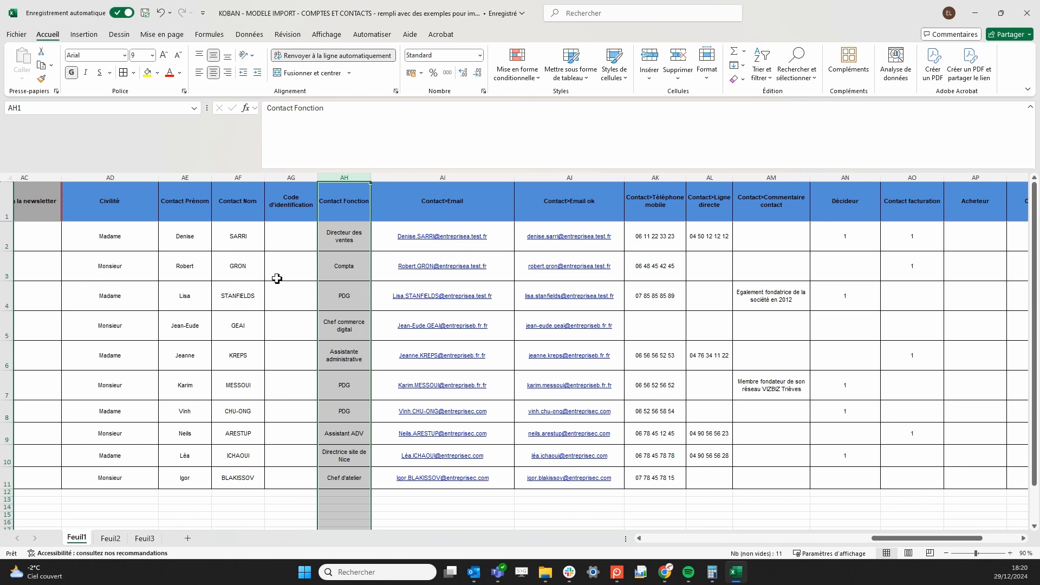
left_click_drag(293, 242, 288, 477)
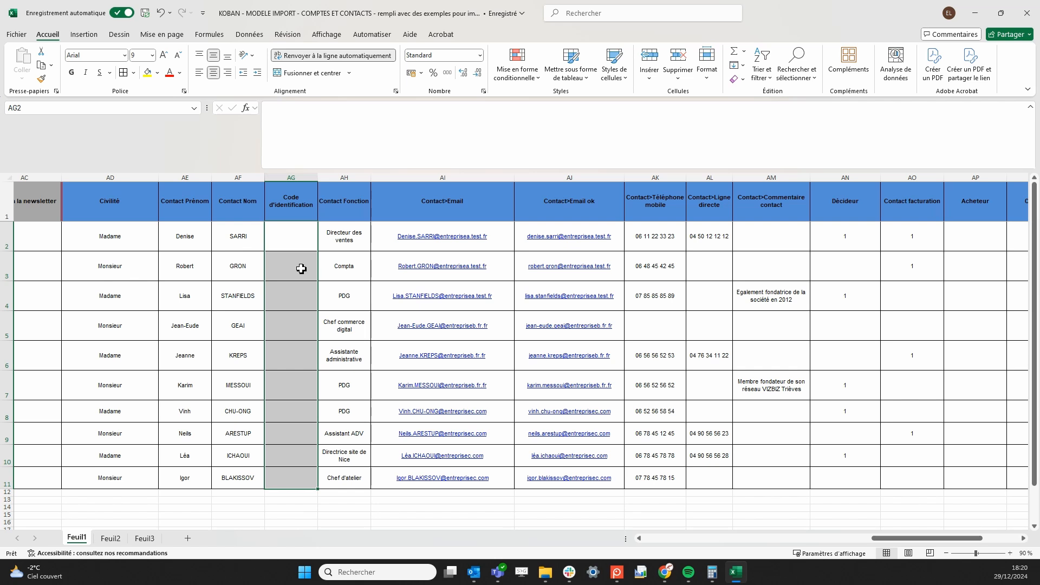
left_click(242, 238)
left_click(186, 240)
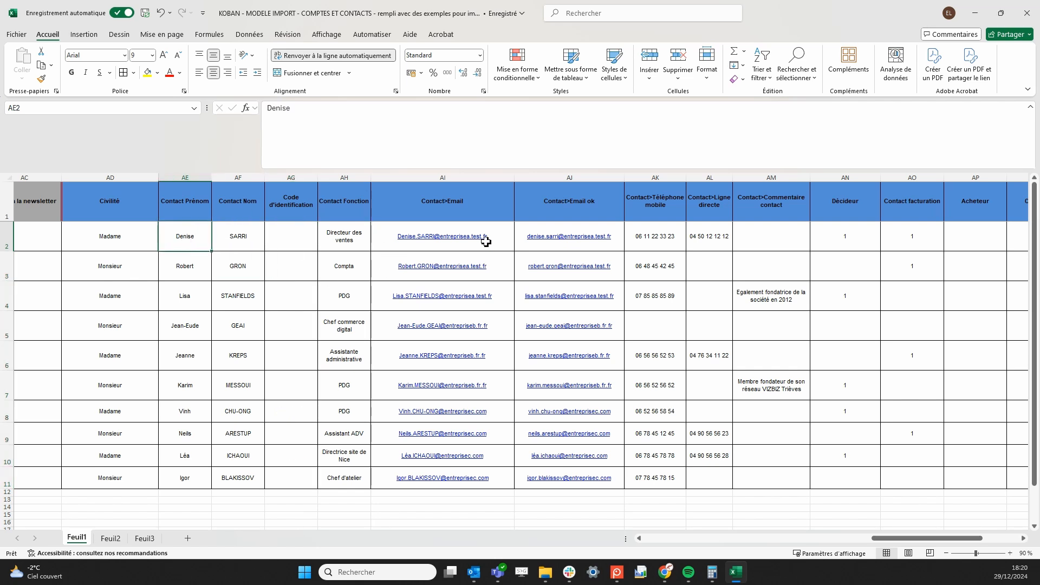
Examine the Contact>Email ok column and the formula in its first data cell, AJ2
scroll(617, 301, "right", 3)
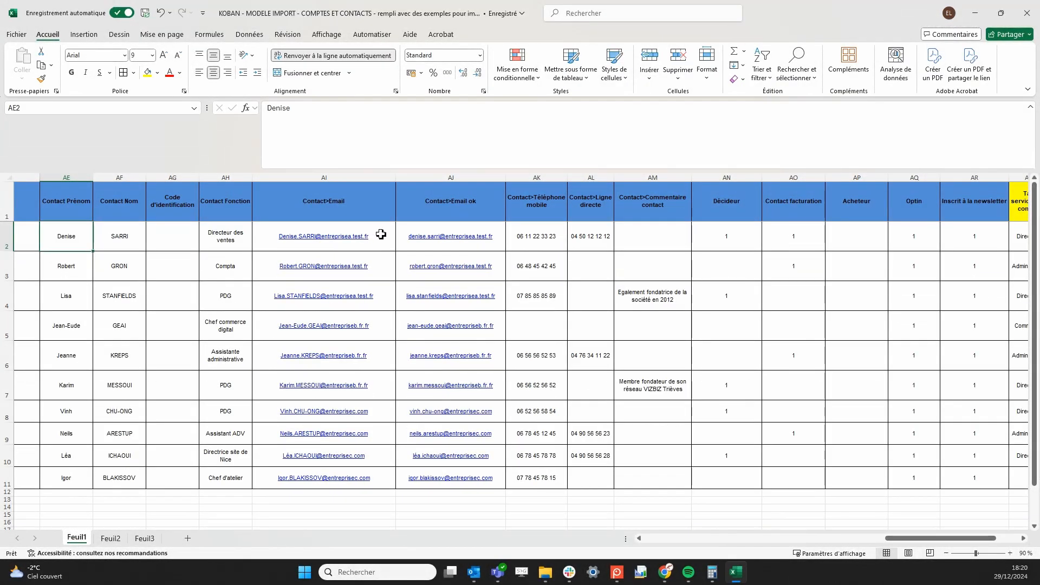
left_click(440, 179)
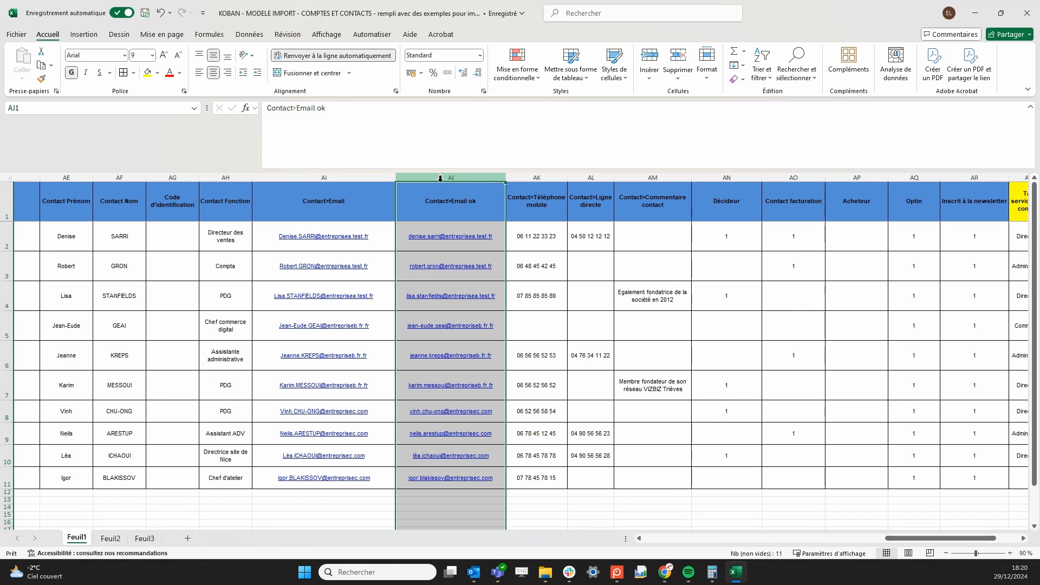
left_click(543, 239)
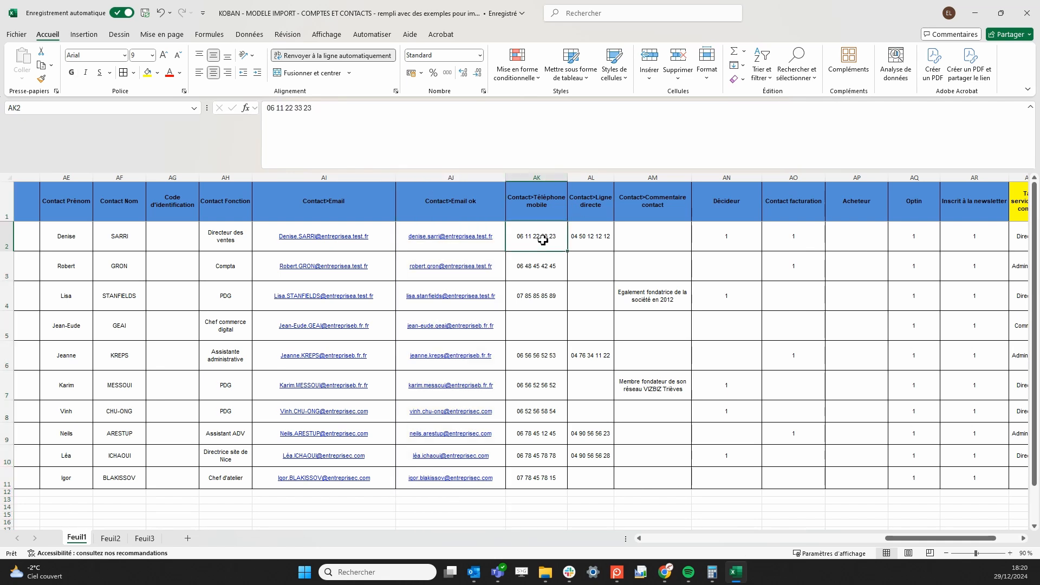
key("Left")
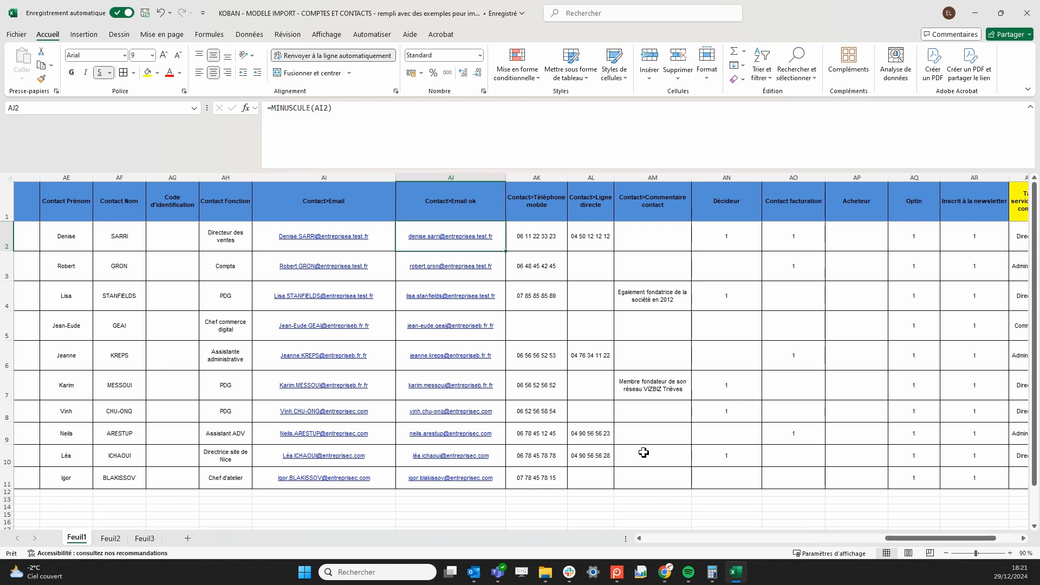
Examine the contact comment column and select the Décideur to Inscrit à la newsletter columns (AN to AR)
scroll(666, 305, "right", 3)
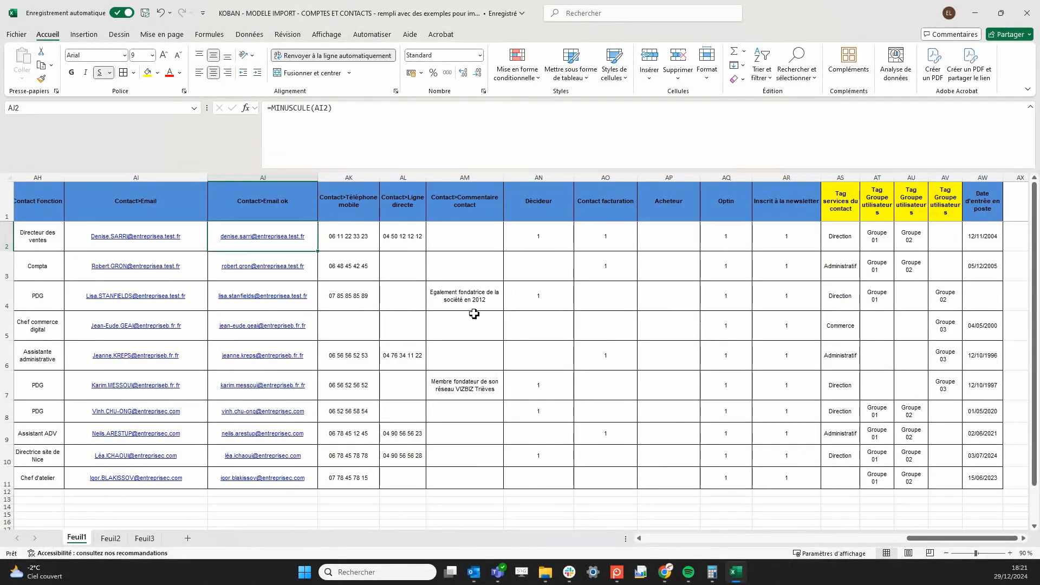
left_click(482, 177)
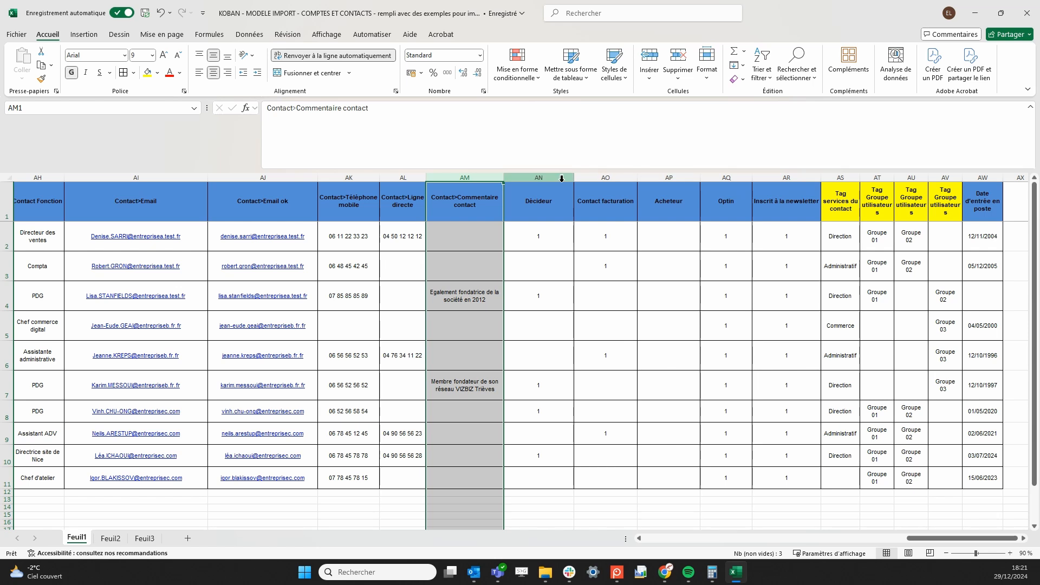
left_click_drag(538, 178, 787, 163)
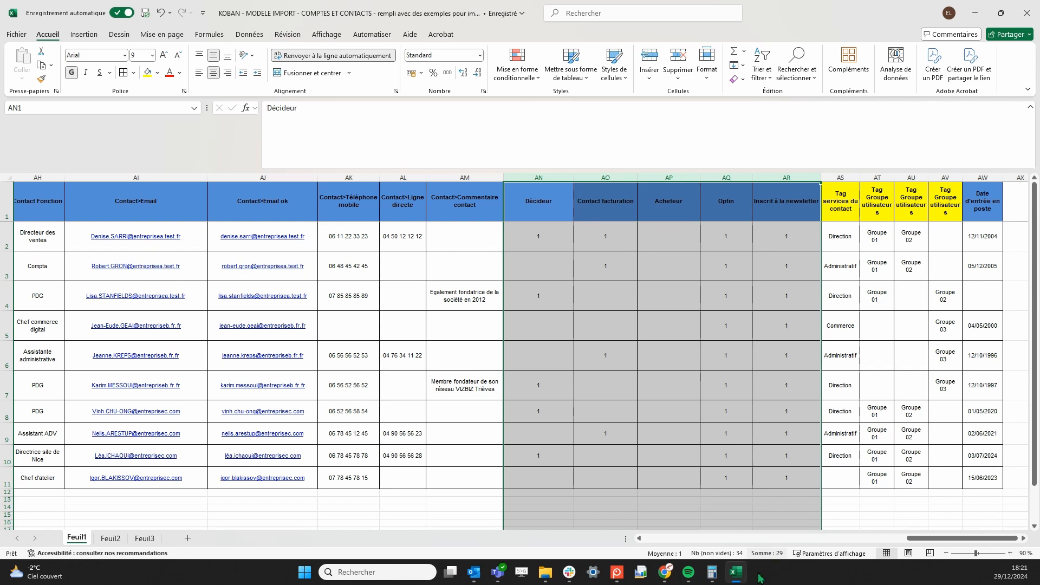
Switch to Koban in the browser and open the contact record listed under the SARL DES 3 SOMMETS account
mouse_move(665, 572)
left_click(714, 533)
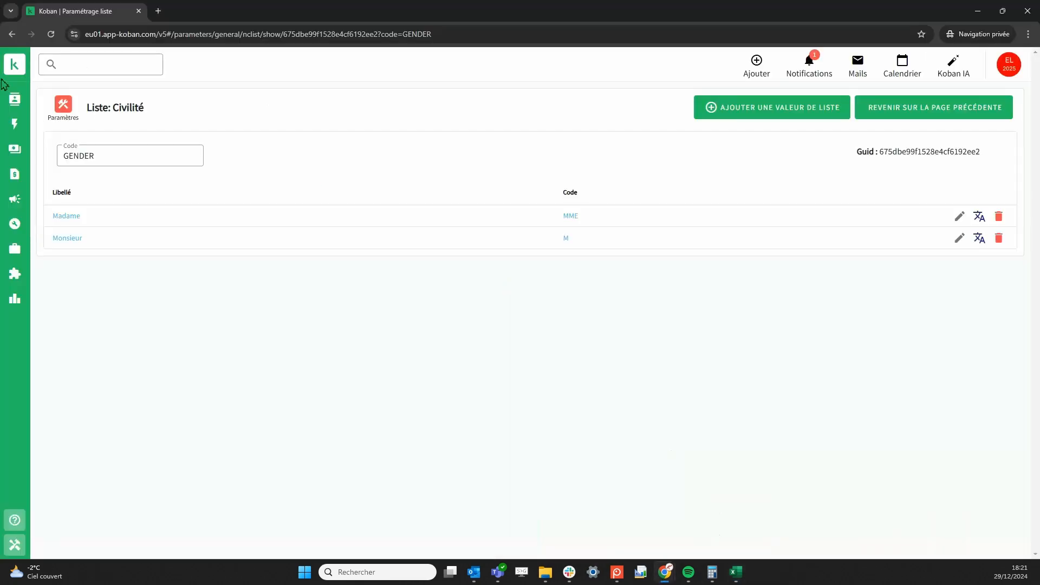
left_click(11, 34)
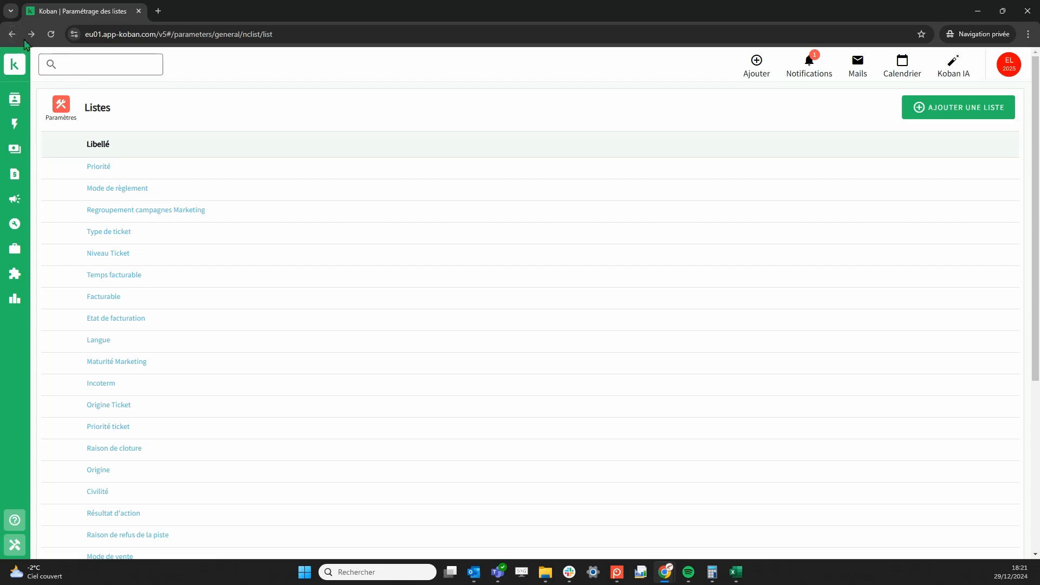
left_click(12, 34)
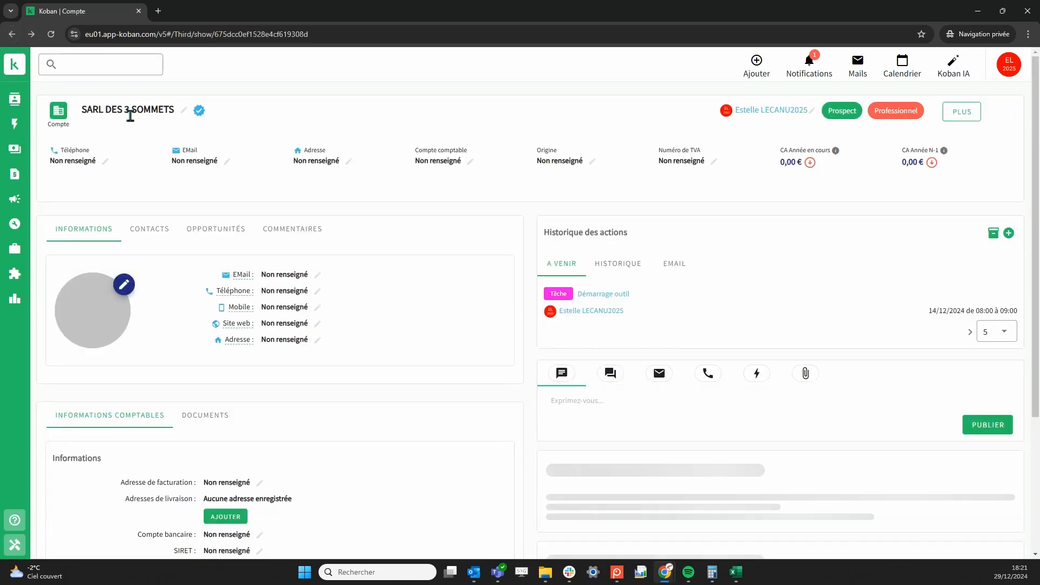
left_click(148, 230)
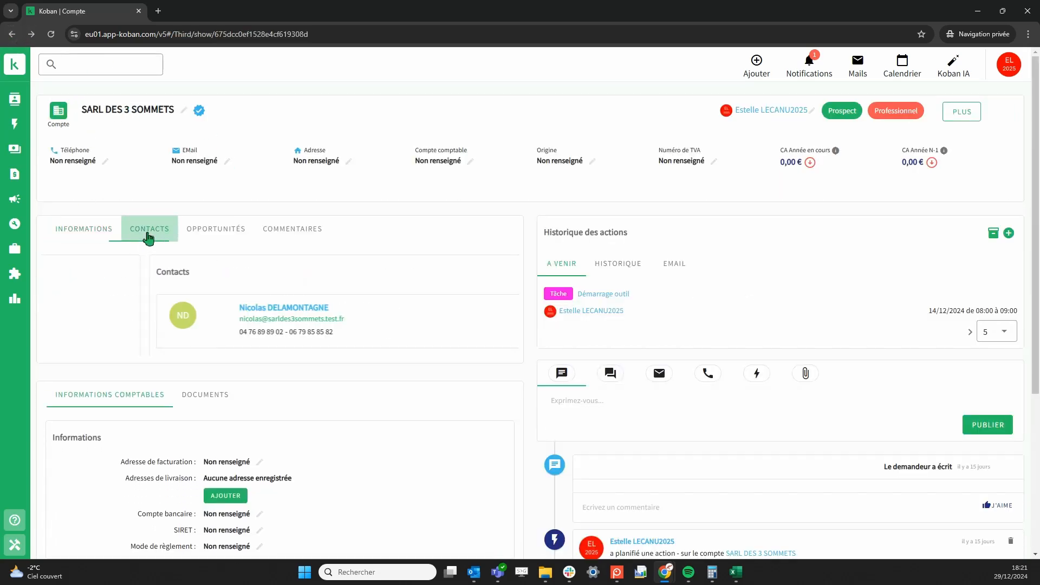
left_click(191, 319)
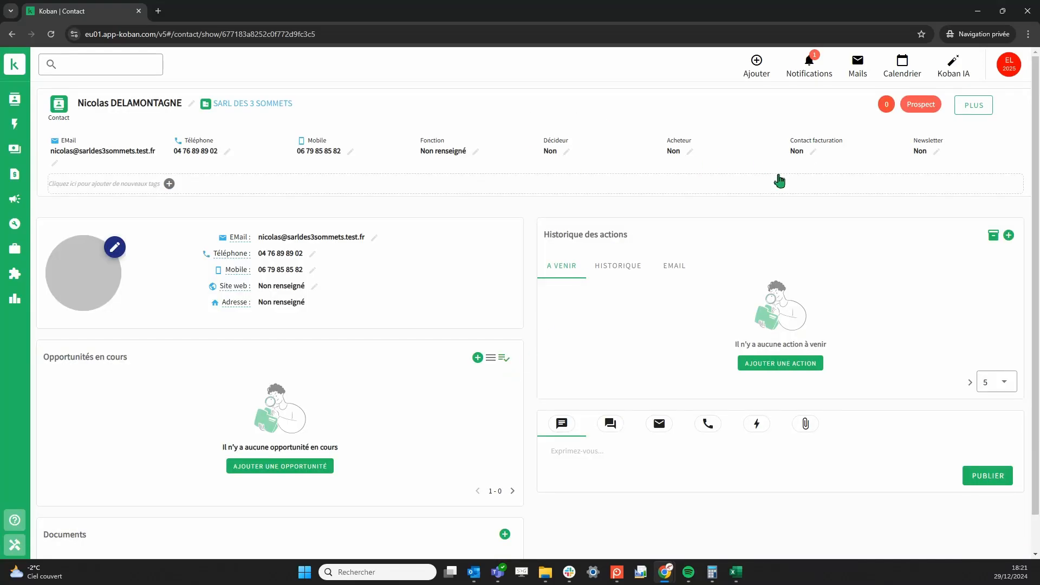
Set the contact's Décideur field to Oui and return to the contact list of its parent account
left_click(566, 152)
left_click(553, 153)
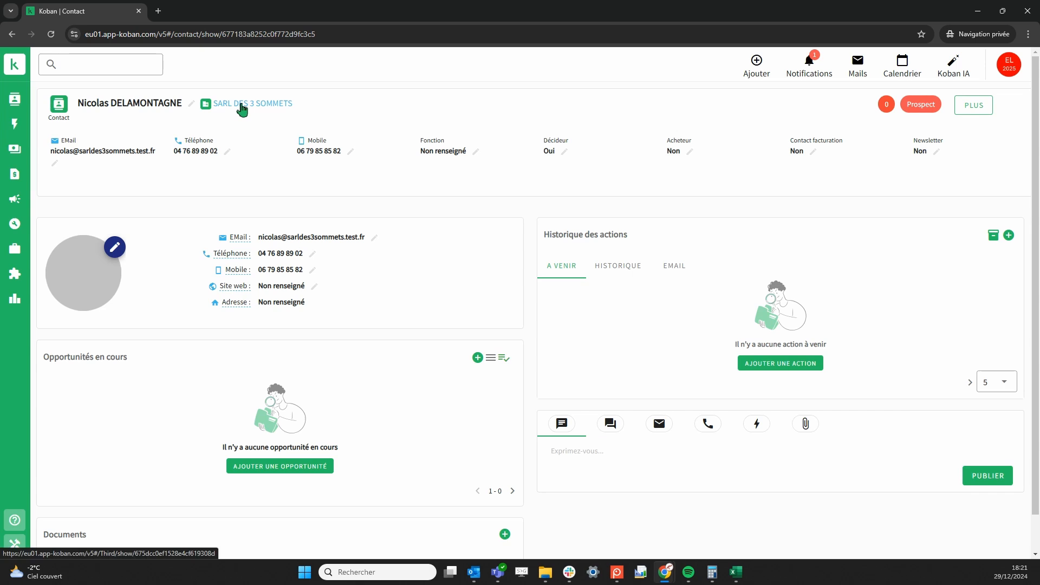
left_click(242, 106)
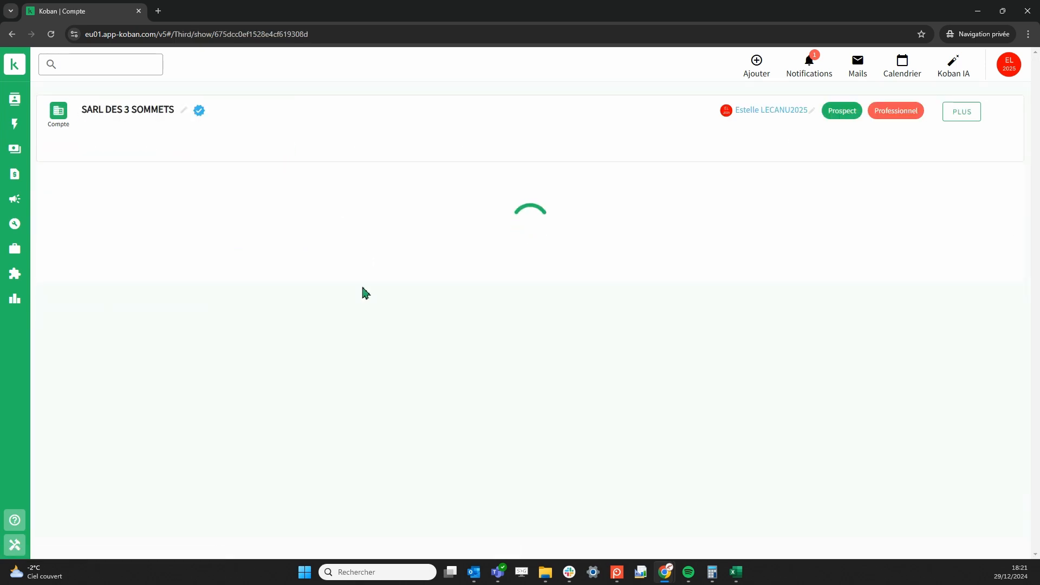
left_click(147, 231)
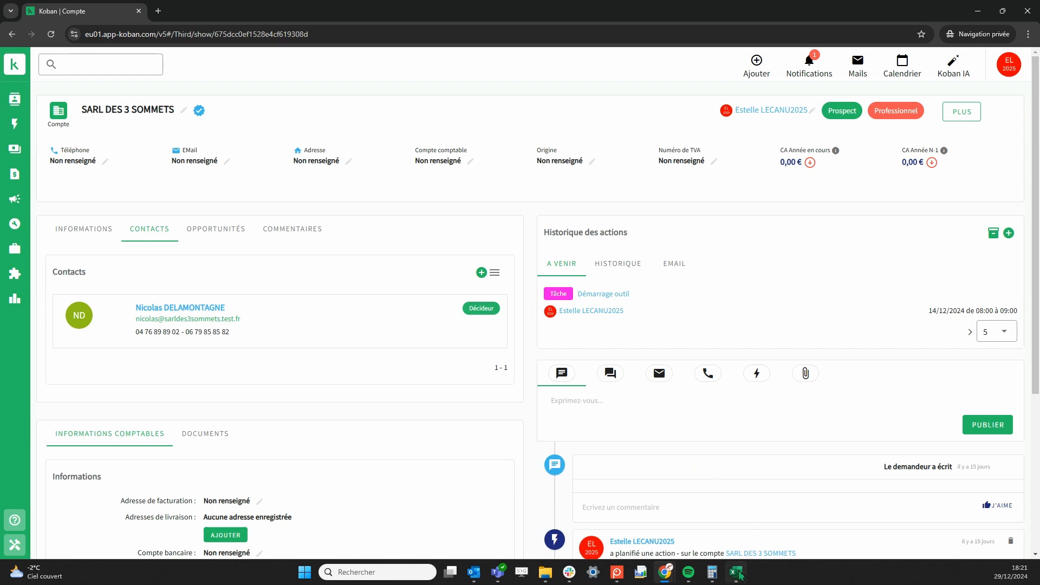
Switch back to the Excel workbook and examine filled and empty cells in the Décideur column
mouse_move(736, 572)
left_click(741, 519)
left_click(657, 336)
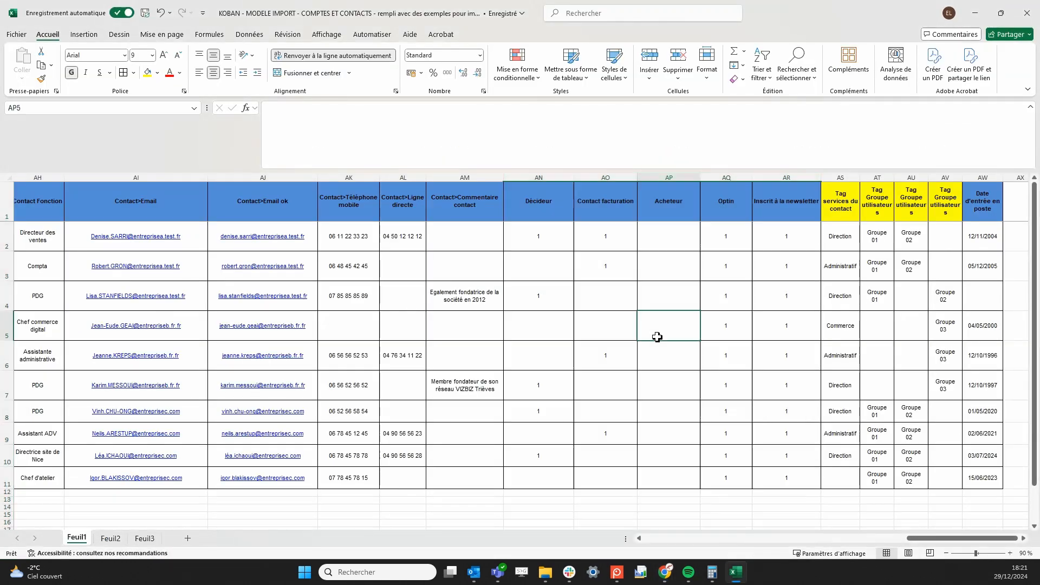
left_click(544, 244)
left_click(550, 295)
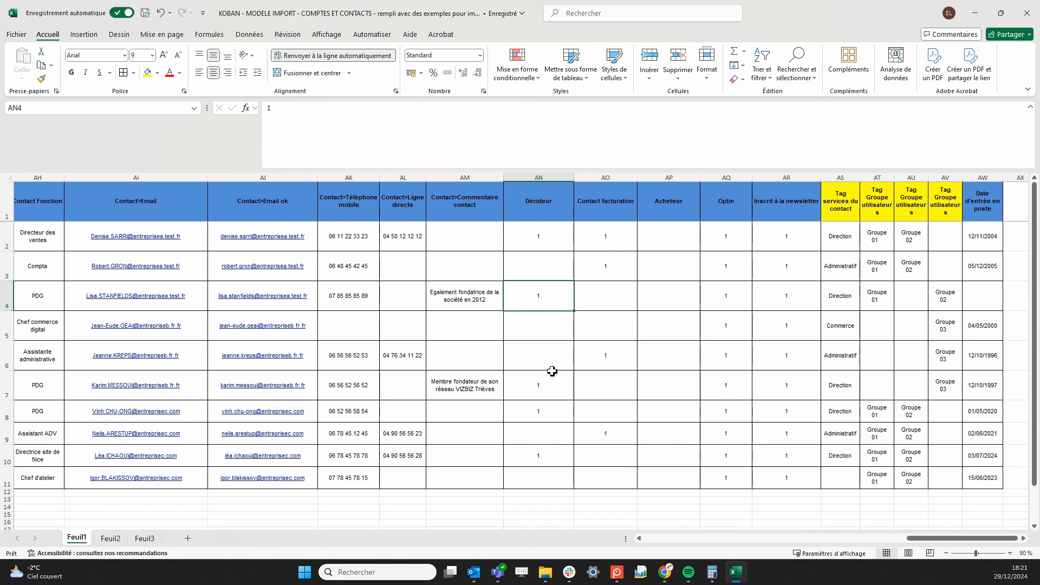
left_click(548, 384)
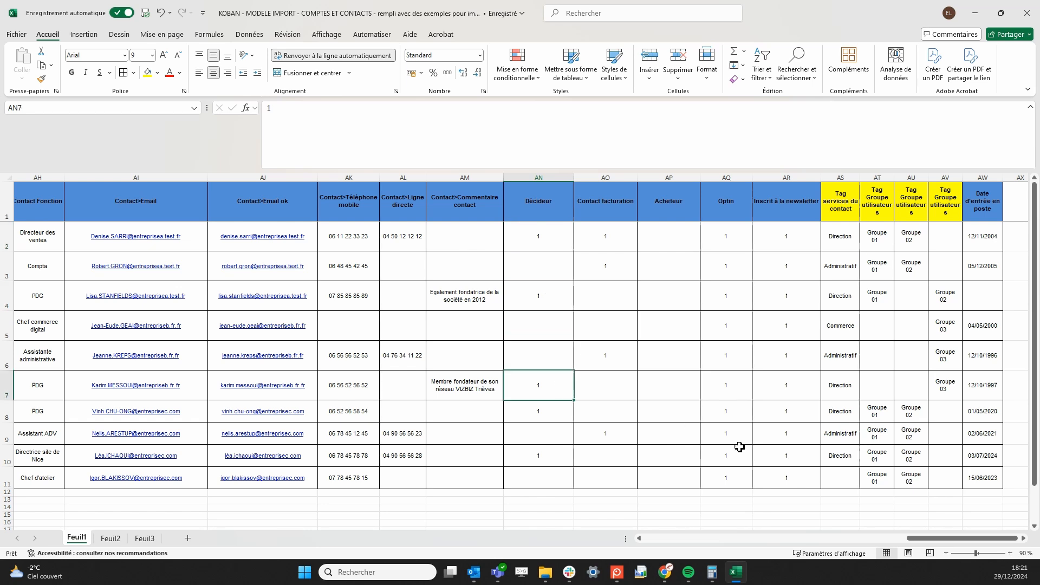
left_click(535, 261)
left_click(537, 325)
left_click(543, 347)
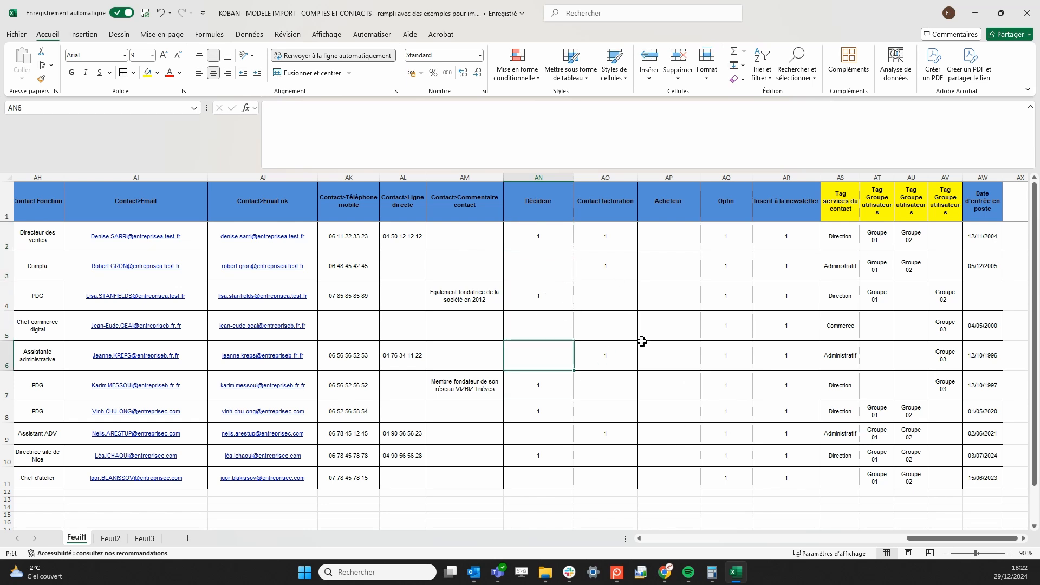
Examine the Optin column and the Inscrit à la newsletter values in AR2:AR11
scroll(642, 341, "right", 3)
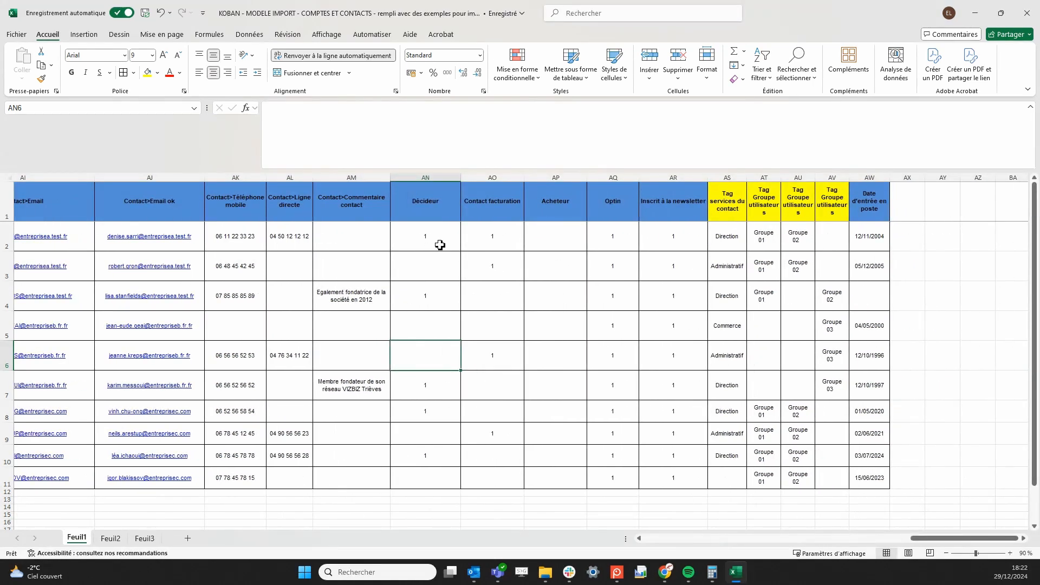
left_click(618, 178)
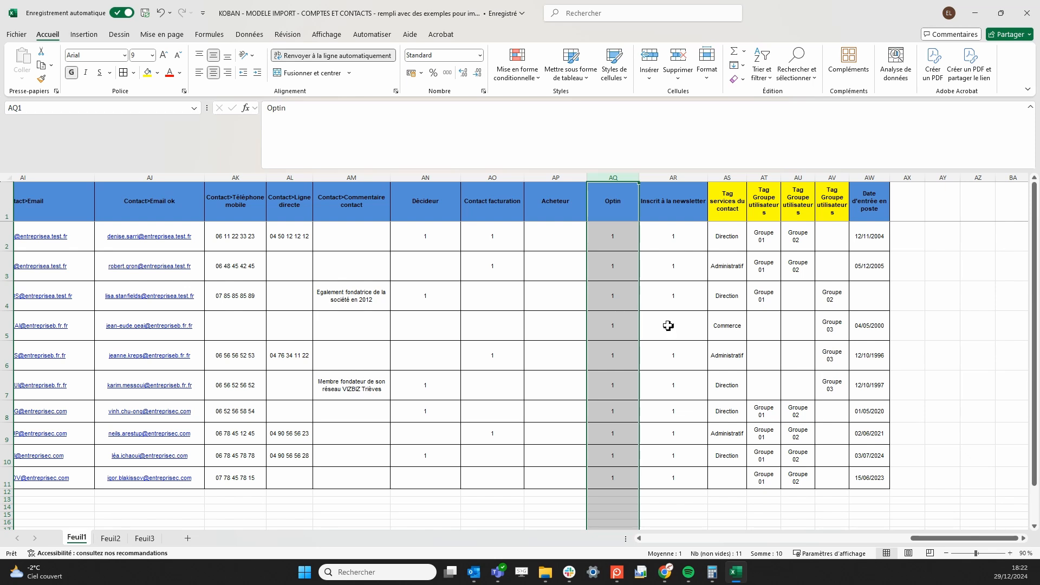
left_click_drag(681, 241, 687, 471)
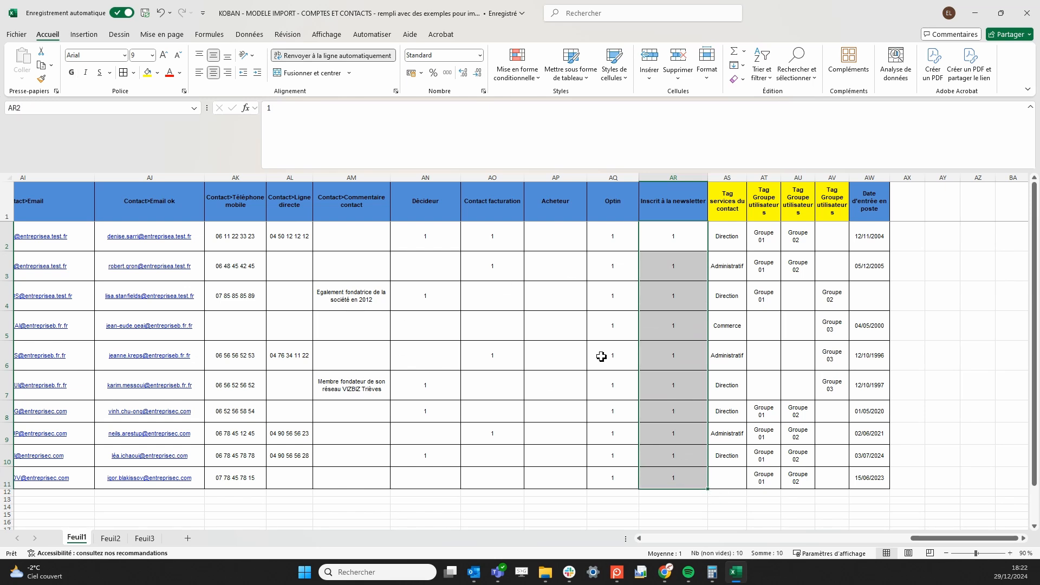
Widen the Date d'entrée en poste column so its header fits on one line, and select header cell AW1
scroll(602, 357, "right", 2)
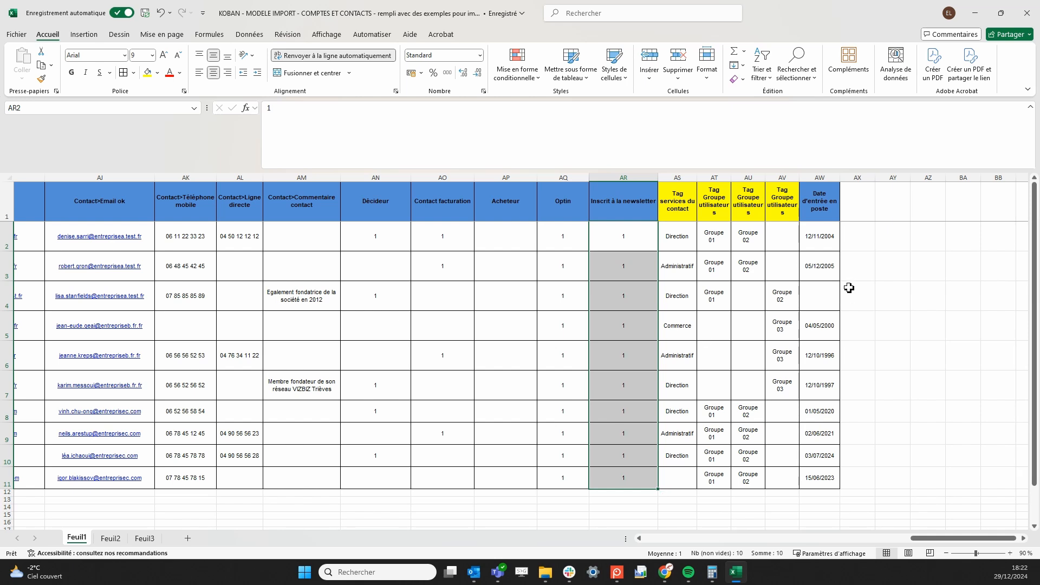
left_click_drag(840, 177, 886, 177)
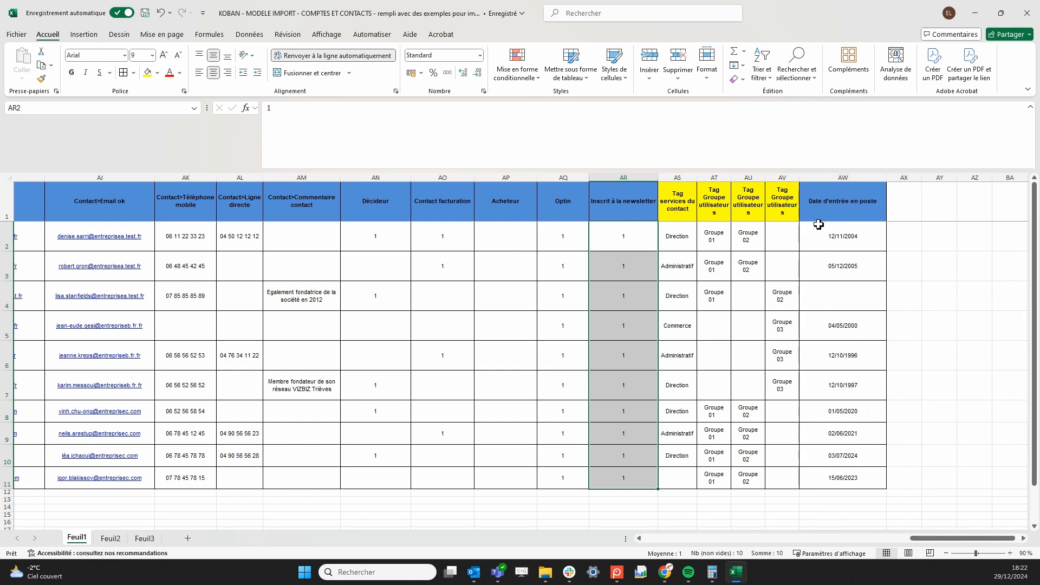
left_click(827, 211)
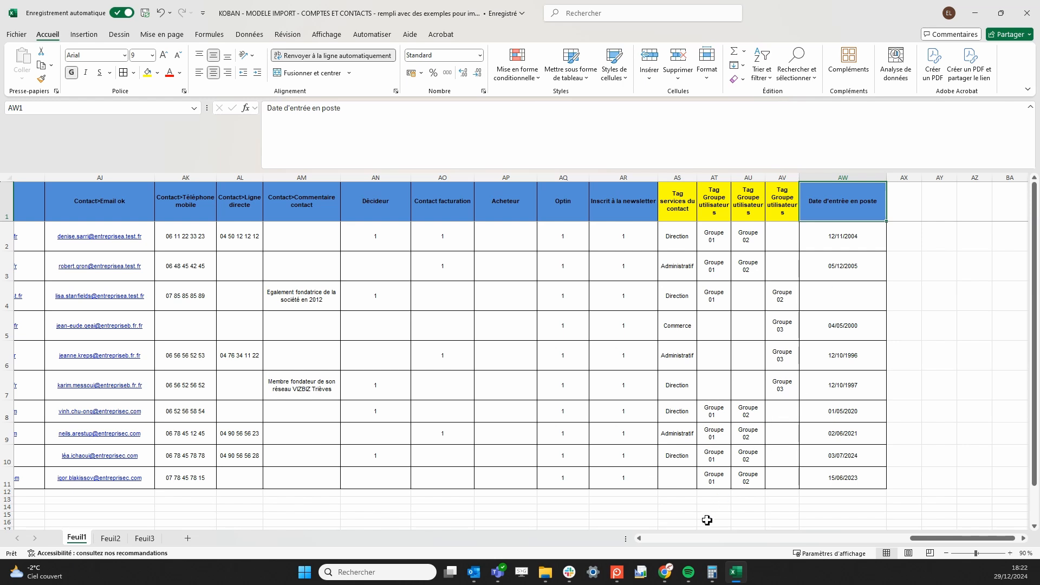
Switch to Koban in the browser, open the Contacts field settings and review the existing fields
left_click(666, 577)
left_click(723, 518)
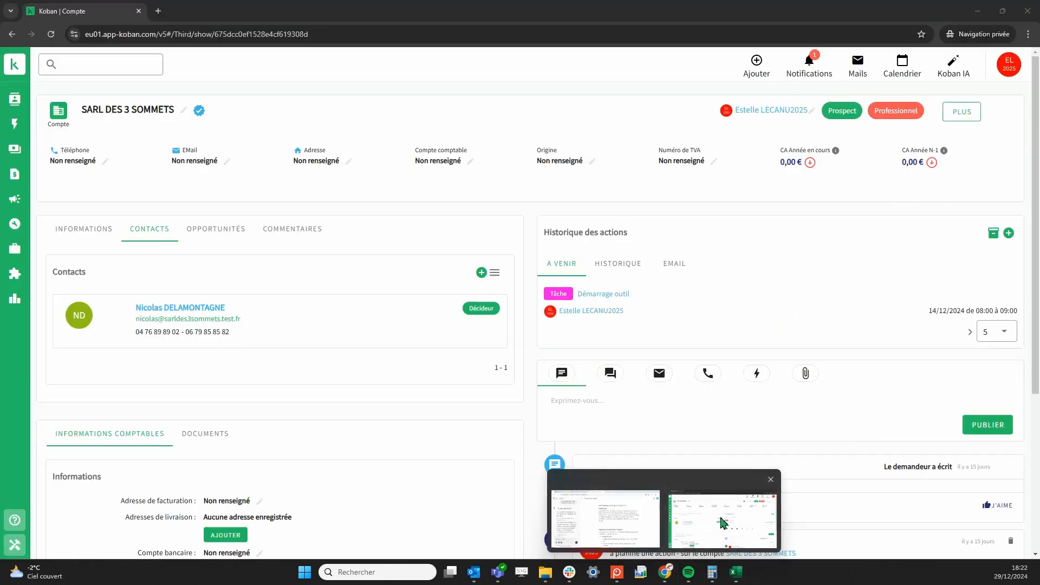
left_click(14, 544)
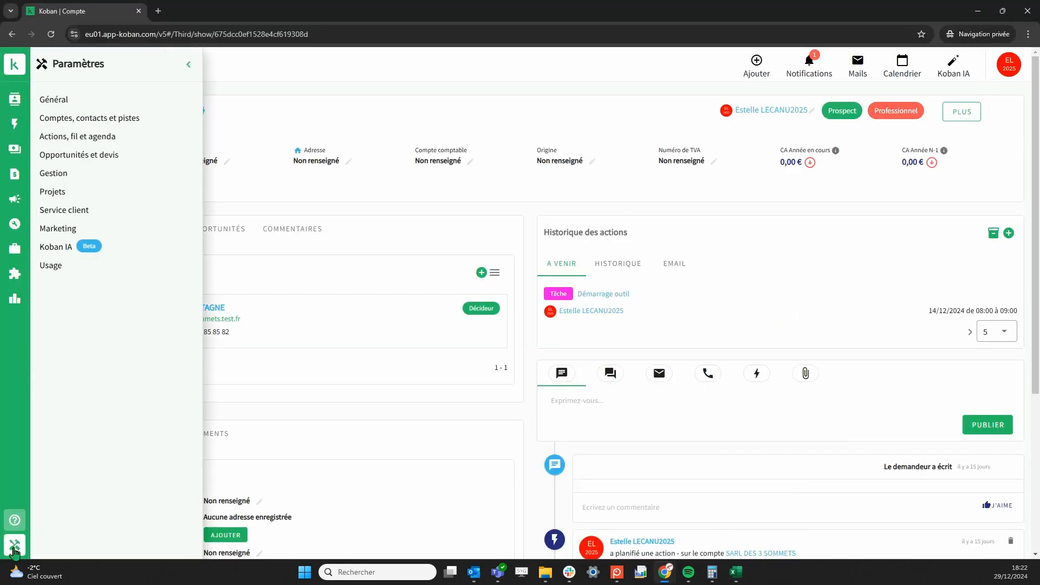
left_click(89, 120)
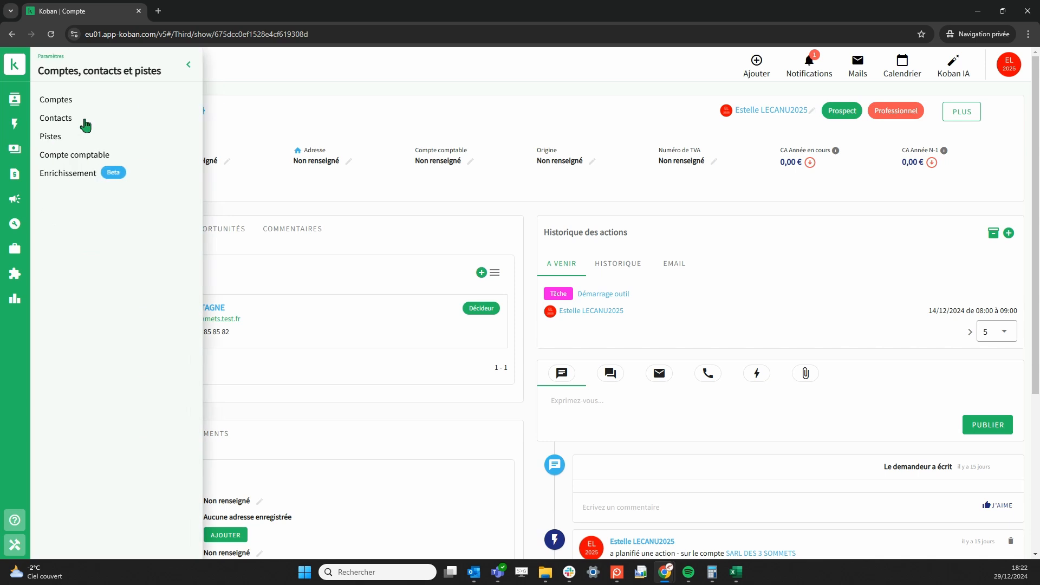
left_click(54, 120)
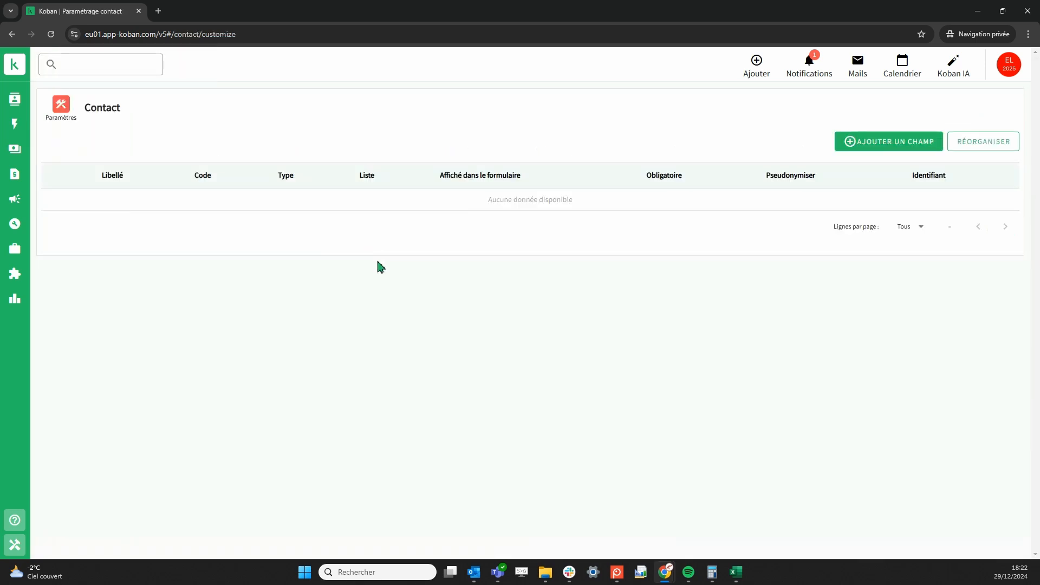
scroll(382, 272, "down", 7)
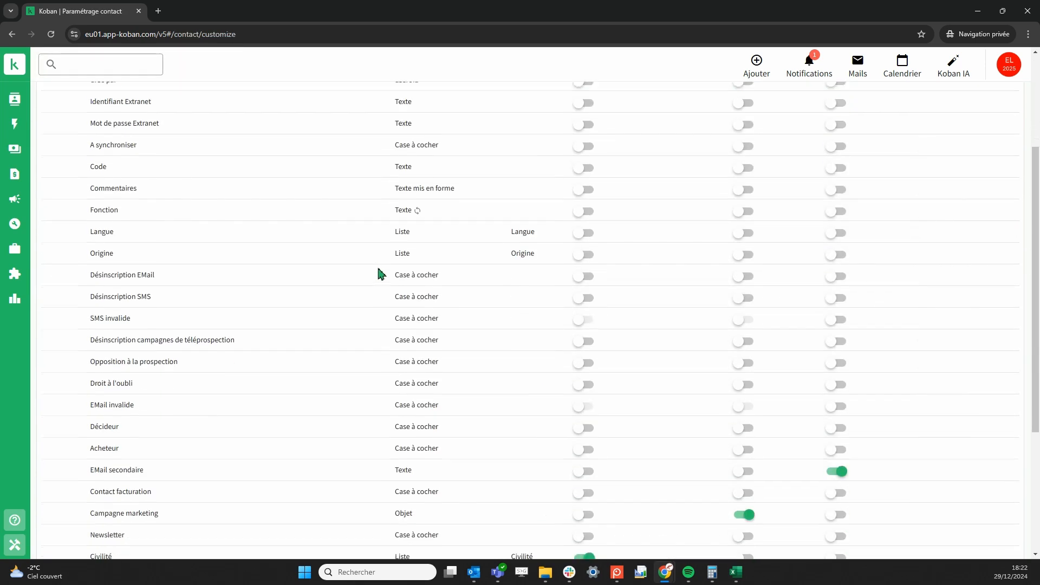
scroll(378, 275, "up", 7)
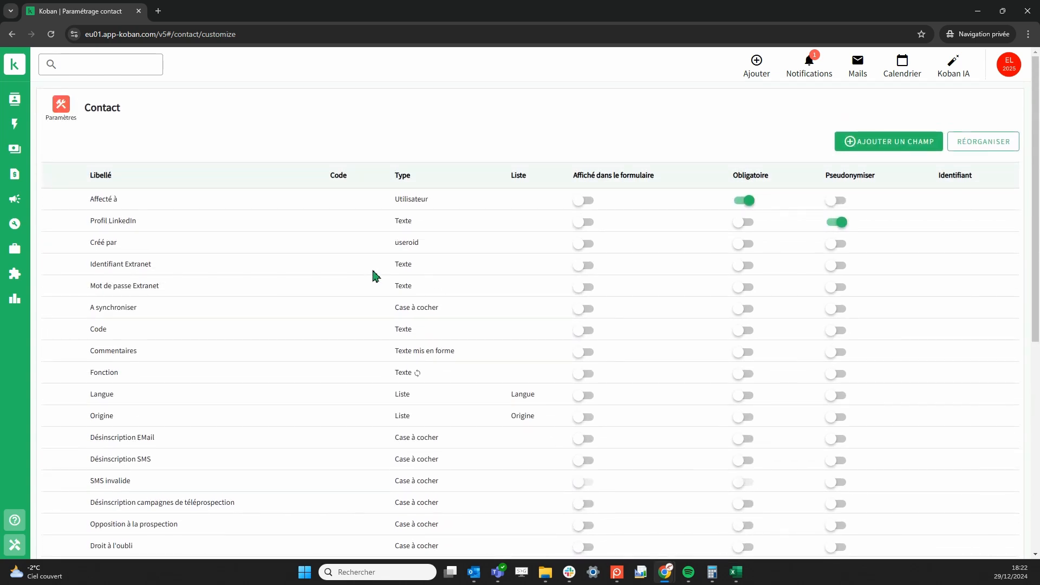
Add a contact field labelled "Date de prise de poste" with type Date, shown in the form
left_click(890, 143)
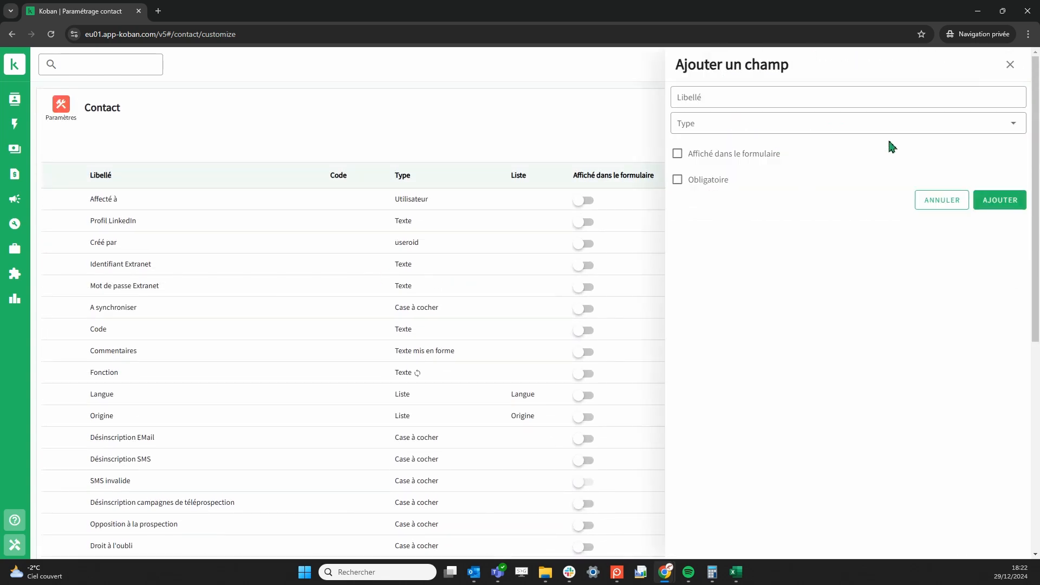
left_click(685, 100)
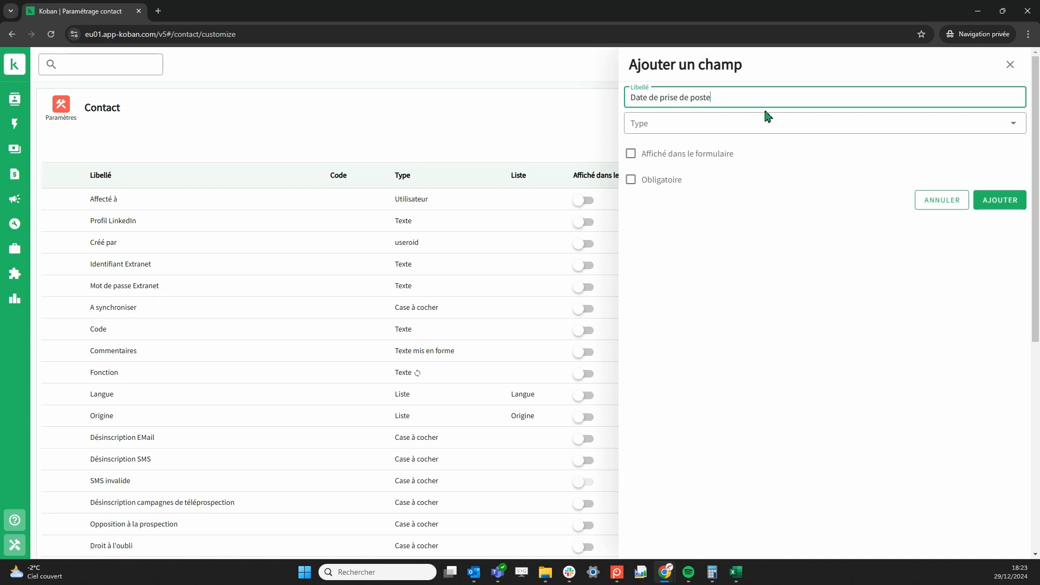
left_click(678, 127)
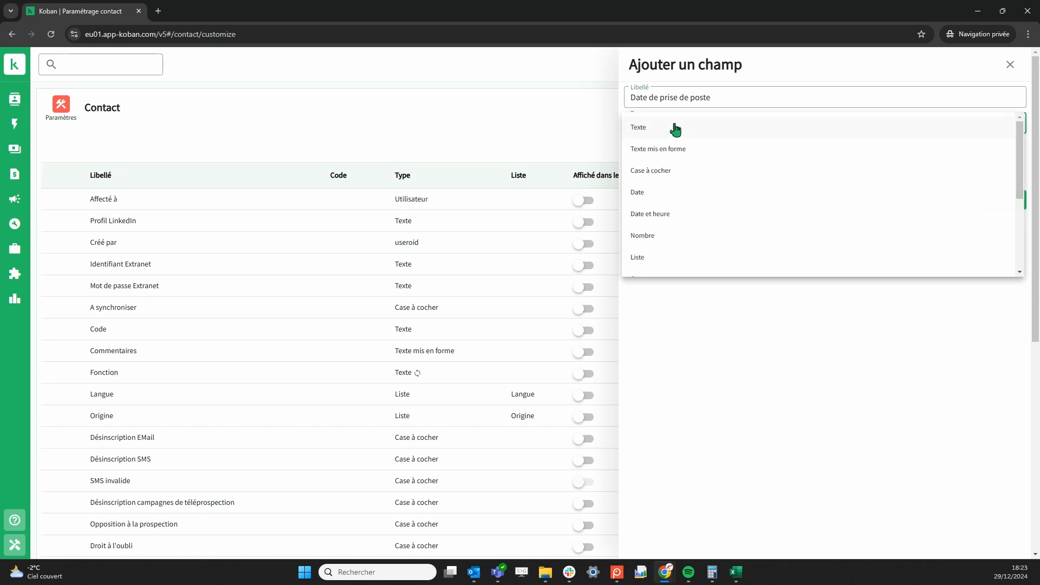
left_click(643, 191)
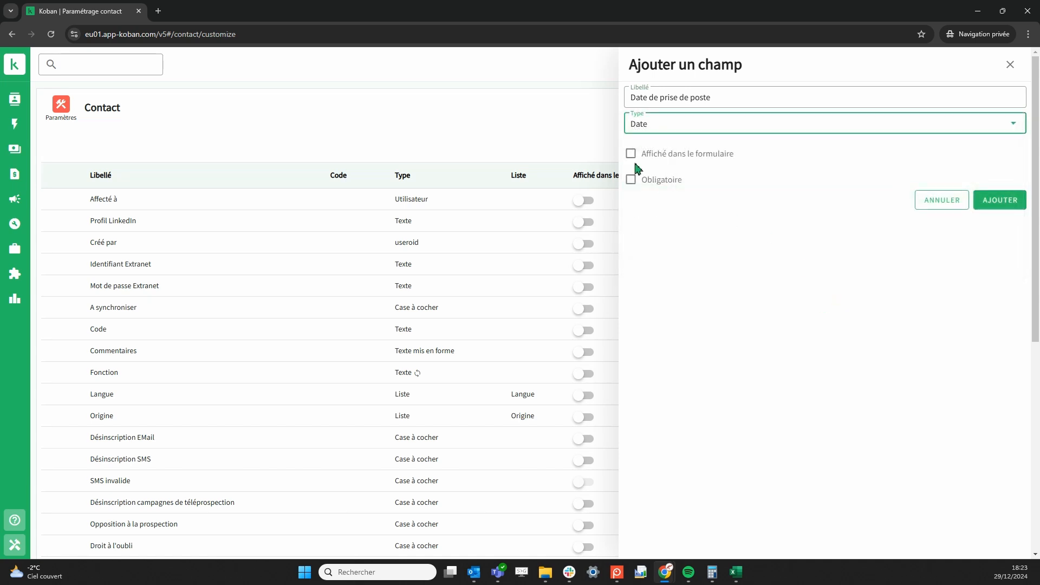
left_click(631, 154)
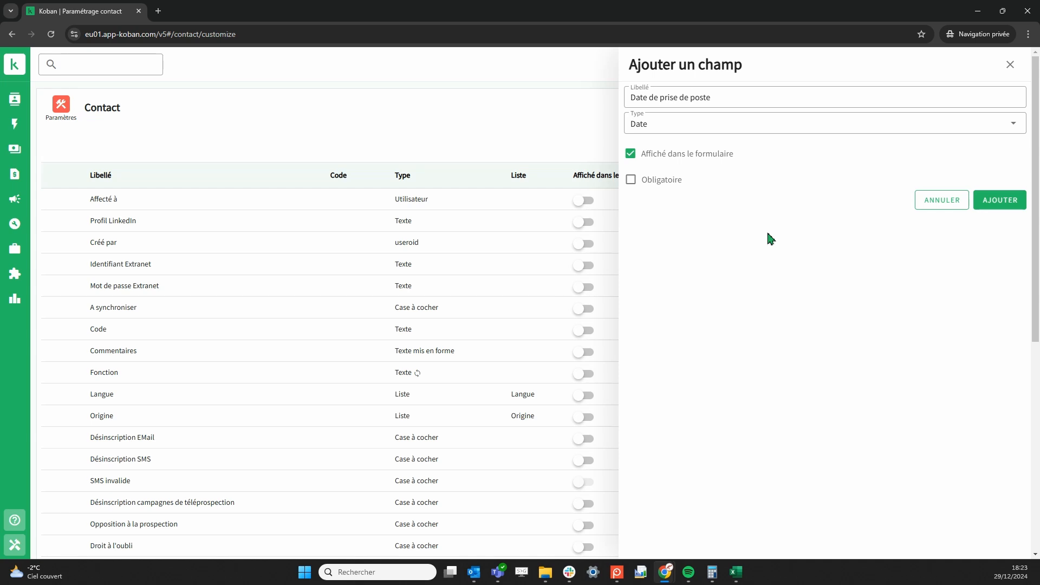
left_click(999, 200)
scroll(440, 332, "down", 7)
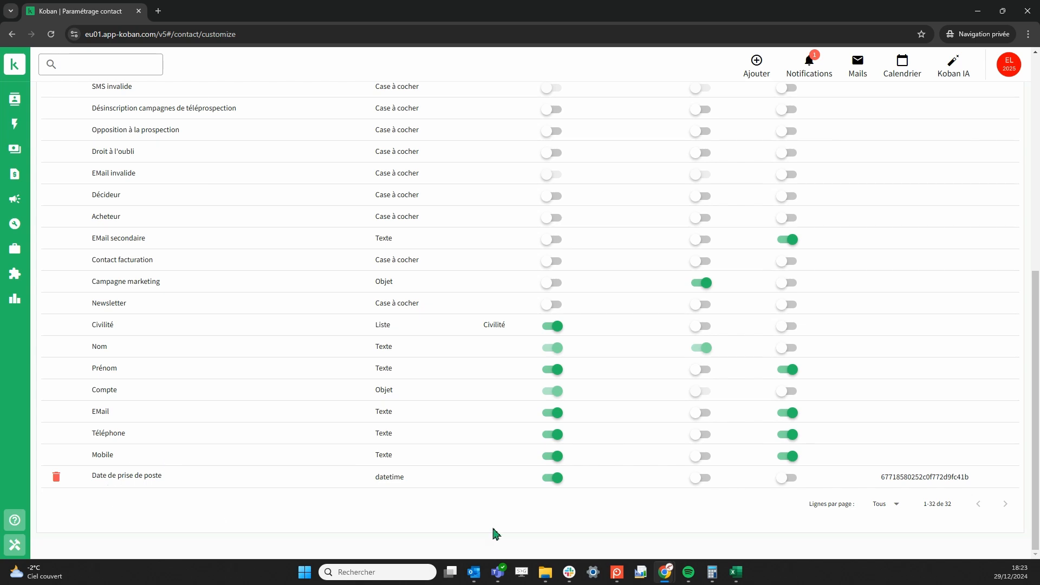
Switch back to the Excel workbook and select the entire Date d'entrée en poste column
left_click(736, 572)
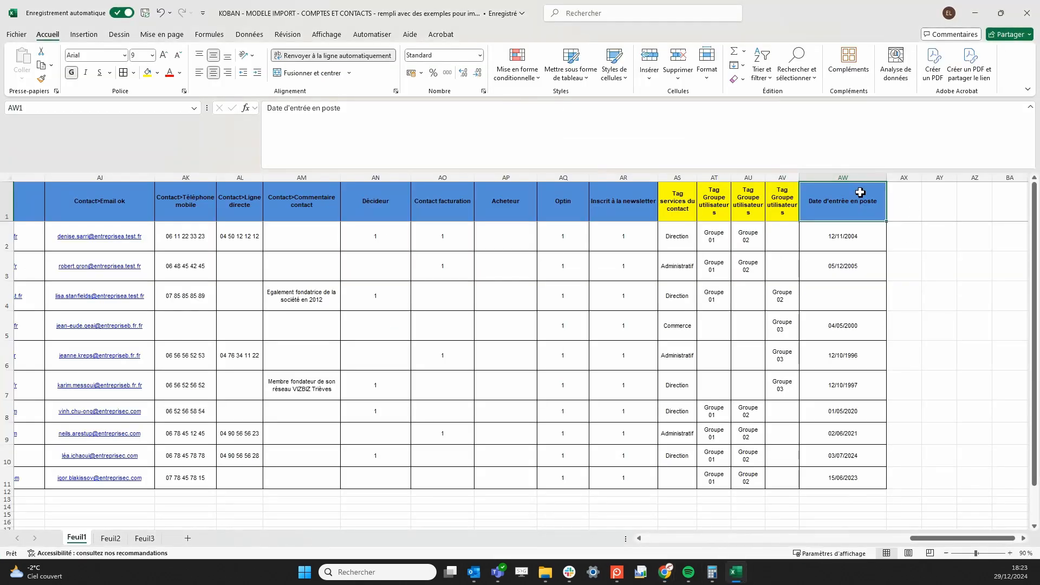
key("ctrl+space")
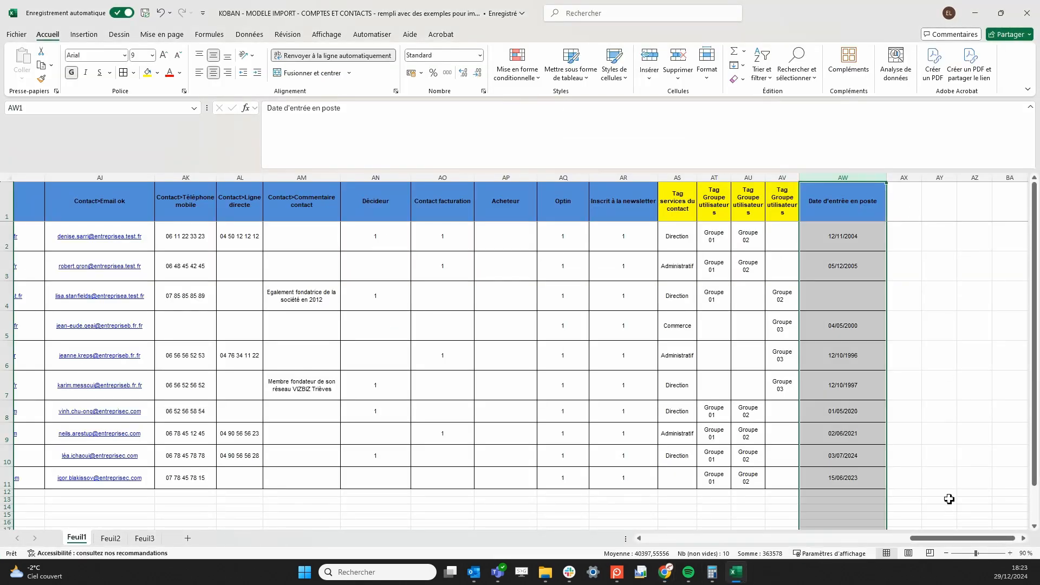
Widen the yellow Tag services du contact and Tag Groupe utilisateurs columns together, and select header cell AS1
left_click_drag(684, 178, 791, 178)
left_click_drag(698, 177, 716, 176)
left_click(798, 207)
left_click(699, 206)
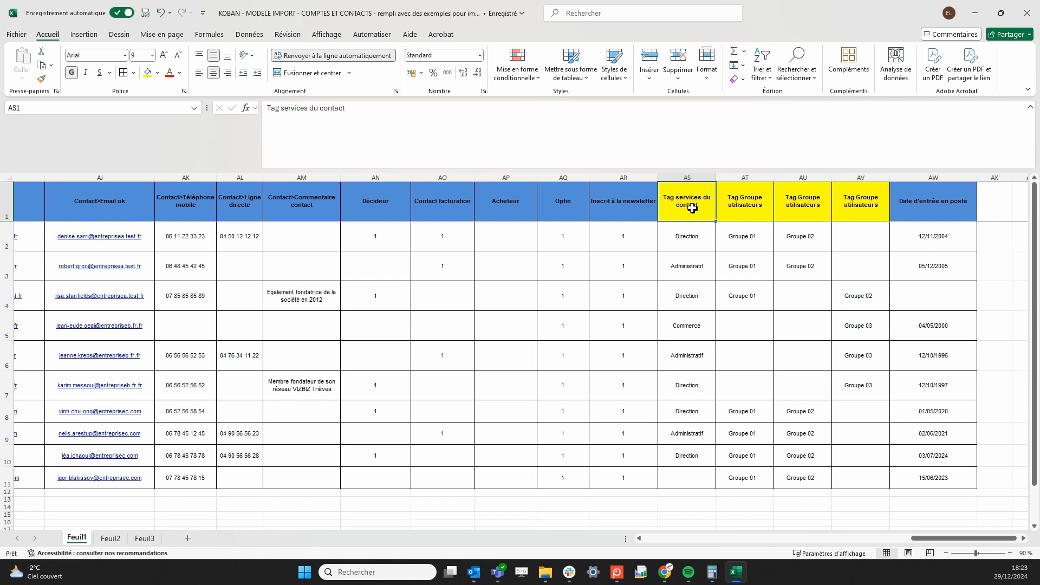
scroll(240, 292, "left", 5)
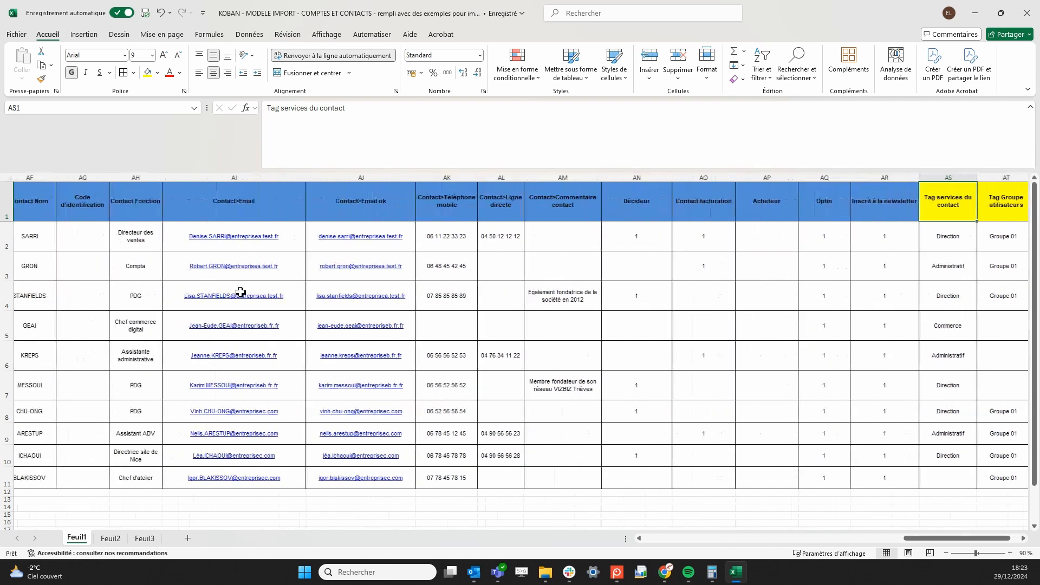
scroll(241, 292, "left", 1)
left_click_drag(193, 242, 188, 414)
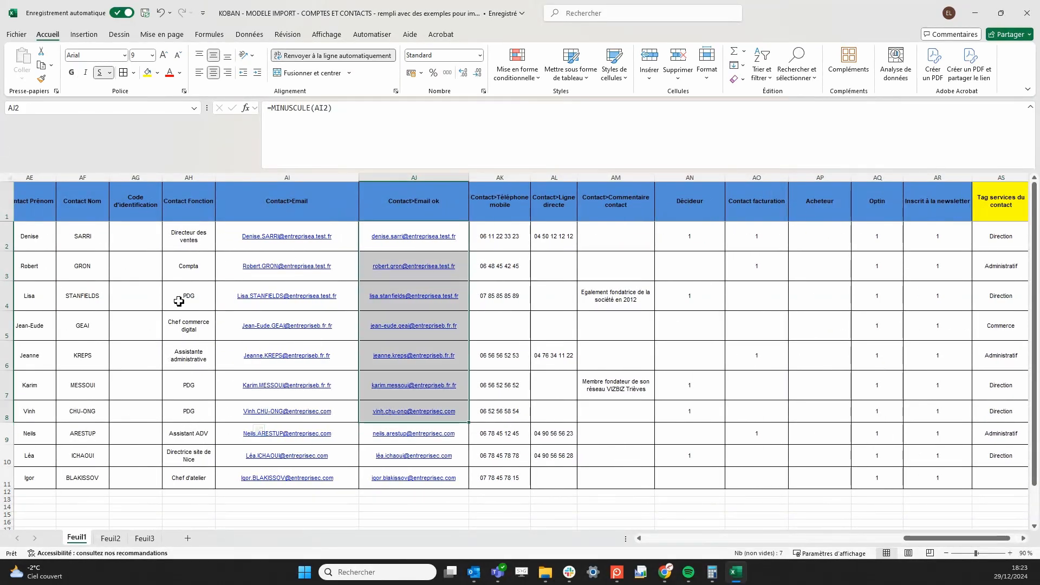
scroll(653, 351, "right", 5)
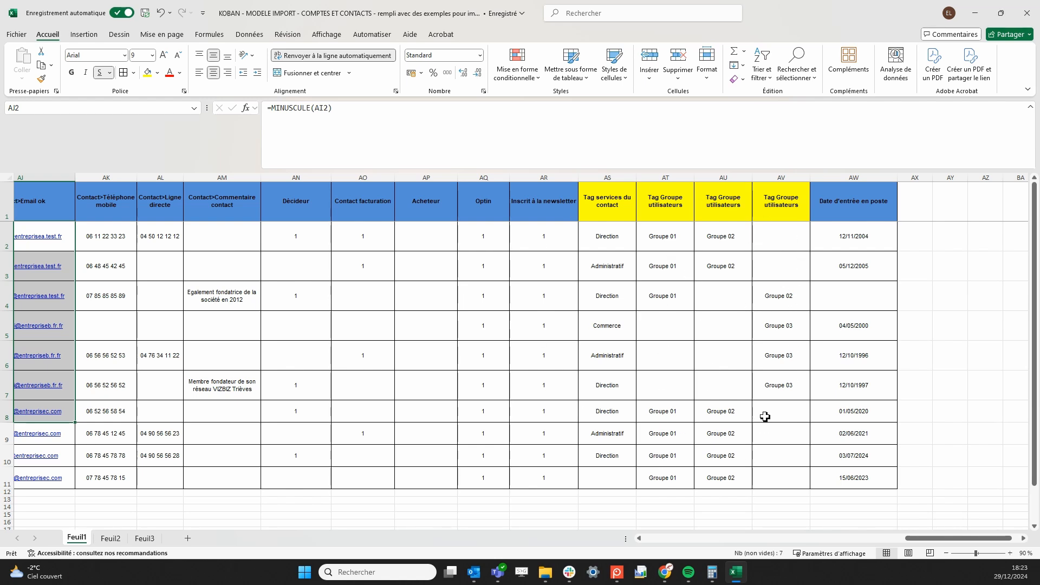
Switch to Koban in the browser and open the tag categories in the general settings
mouse_move(664, 572)
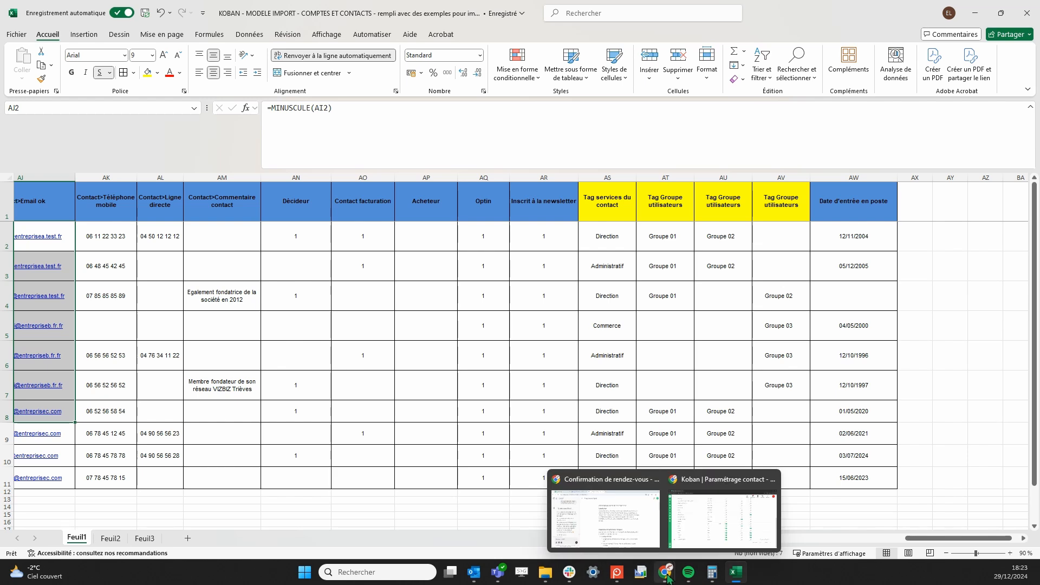
left_click(715, 534)
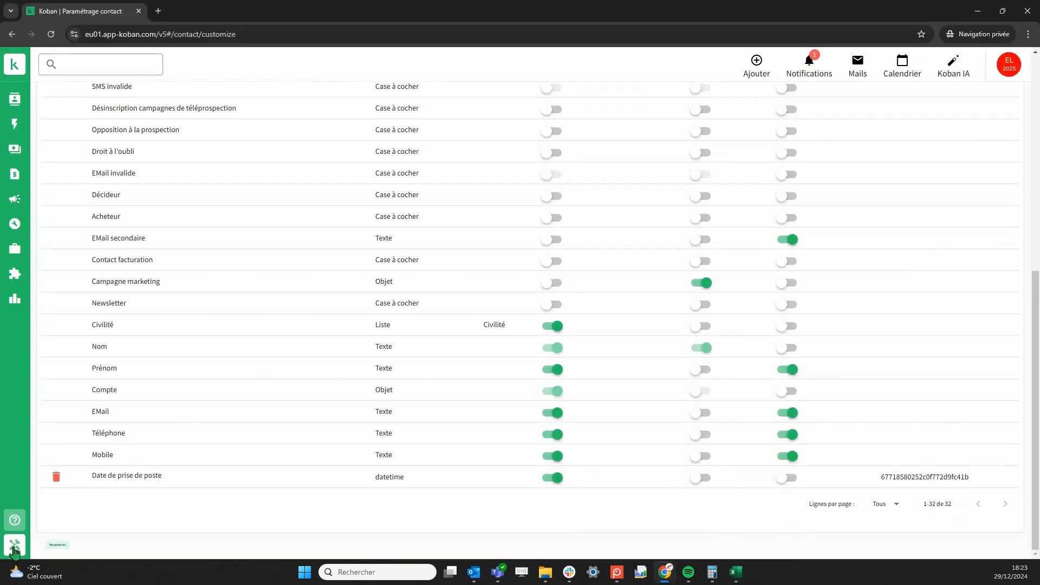
left_click(15, 544)
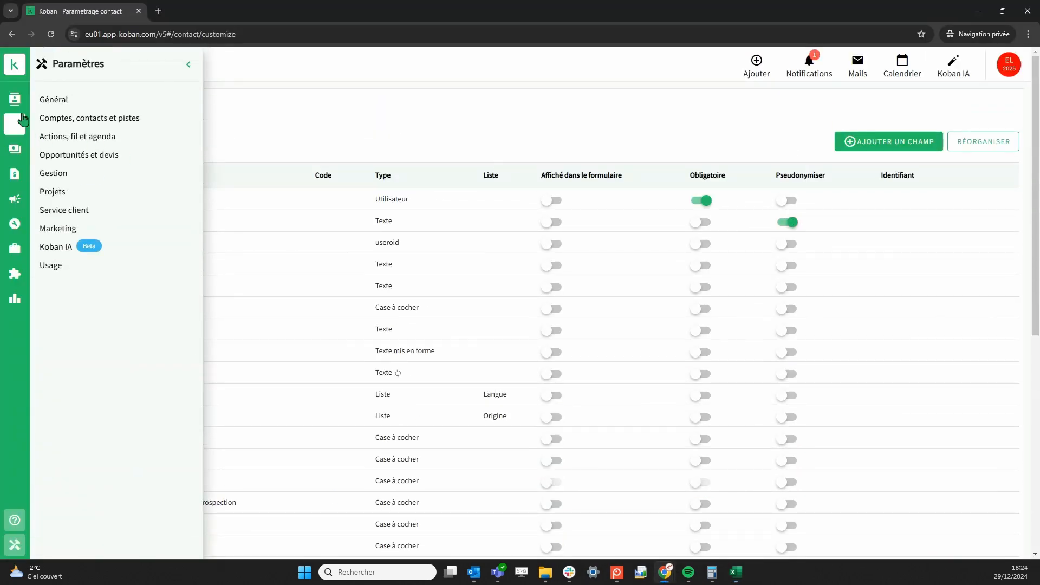
left_click(50, 102)
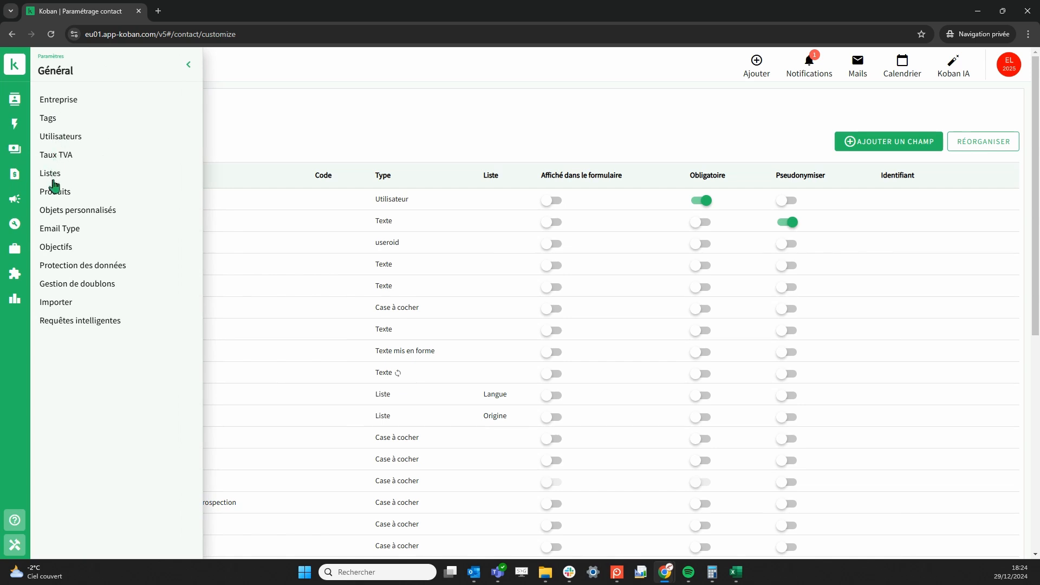
left_click(49, 119)
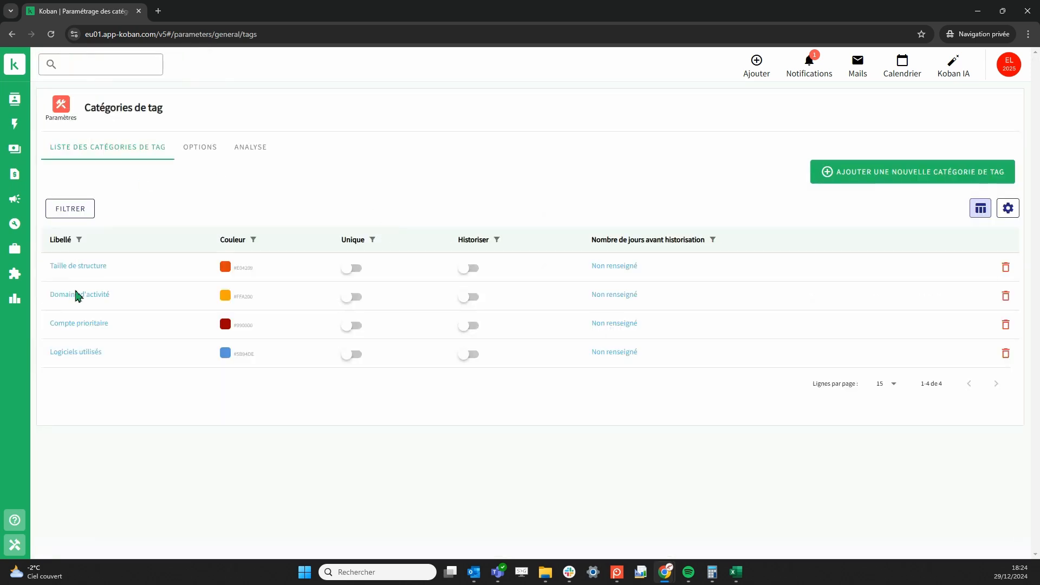
Add a tag category labelled "Service du contact" with a bright green colour
left_click(868, 174)
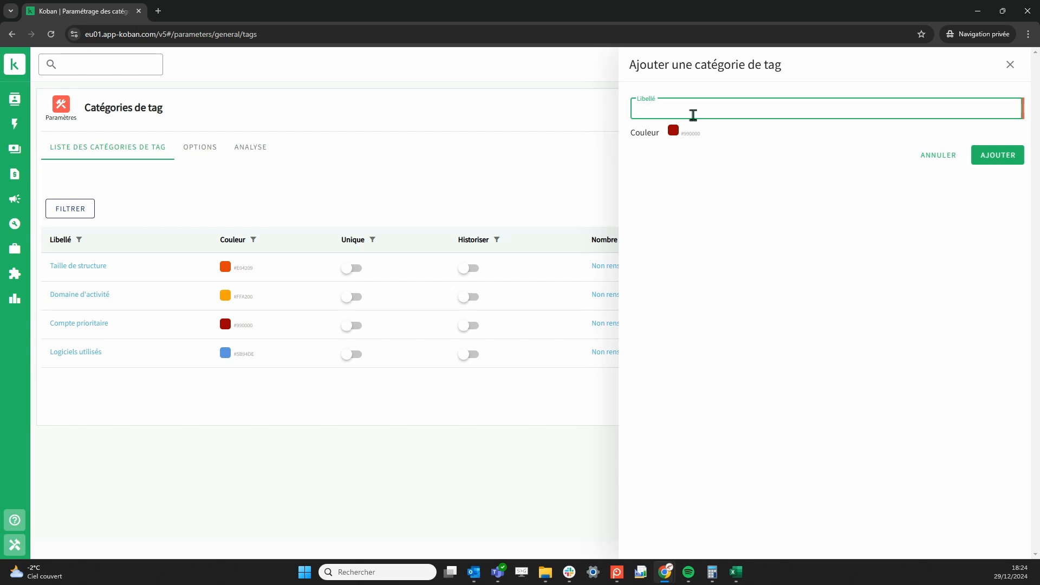
type("Service d")
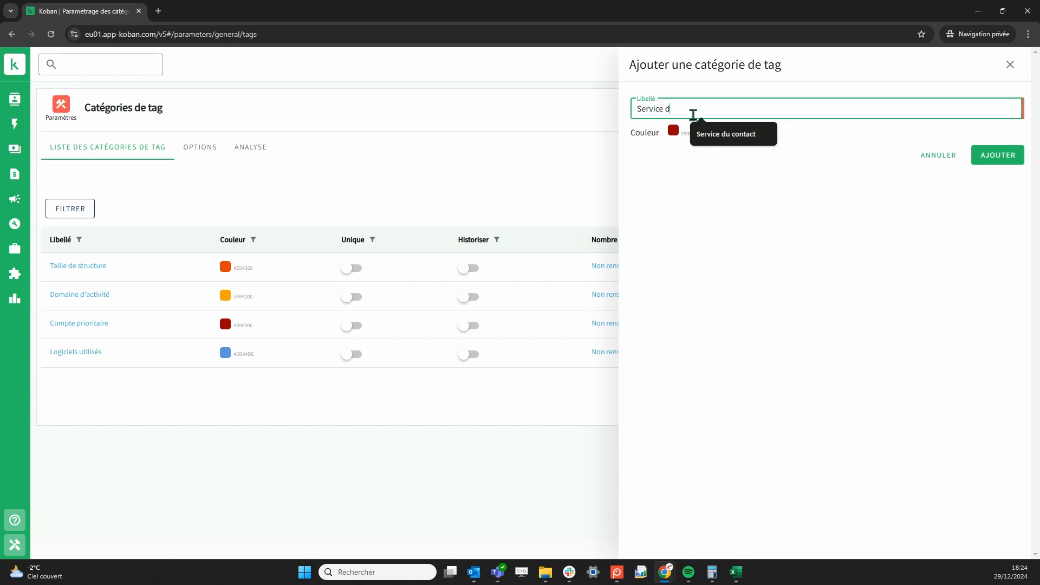
type("u contact")
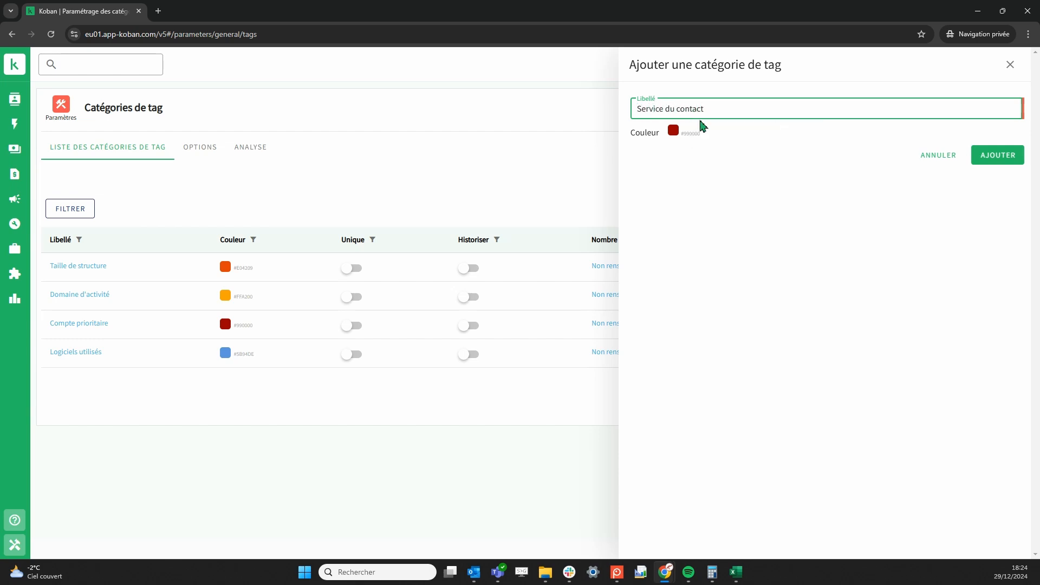
left_click(673, 132)
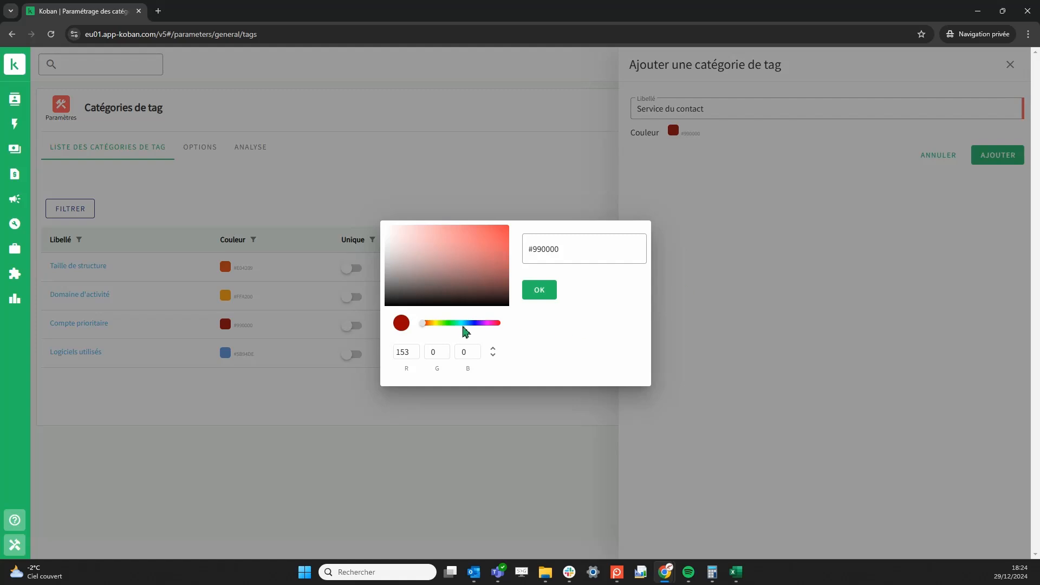
left_click_drag(448, 324, 450, 323)
left_click_drag(492, 248, 491, 232)
left_click(539, 290)
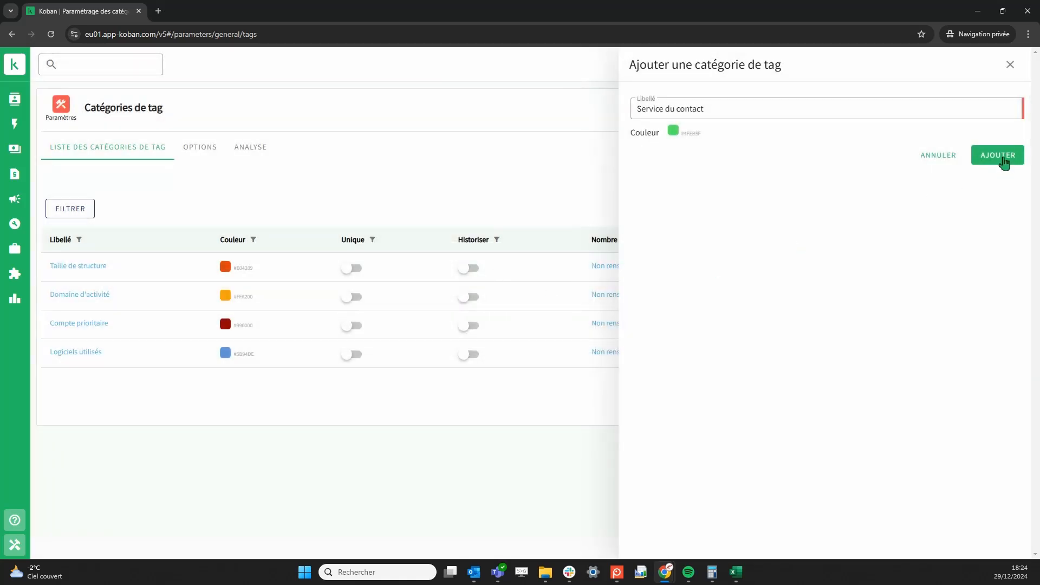
left_click(1003, 157)
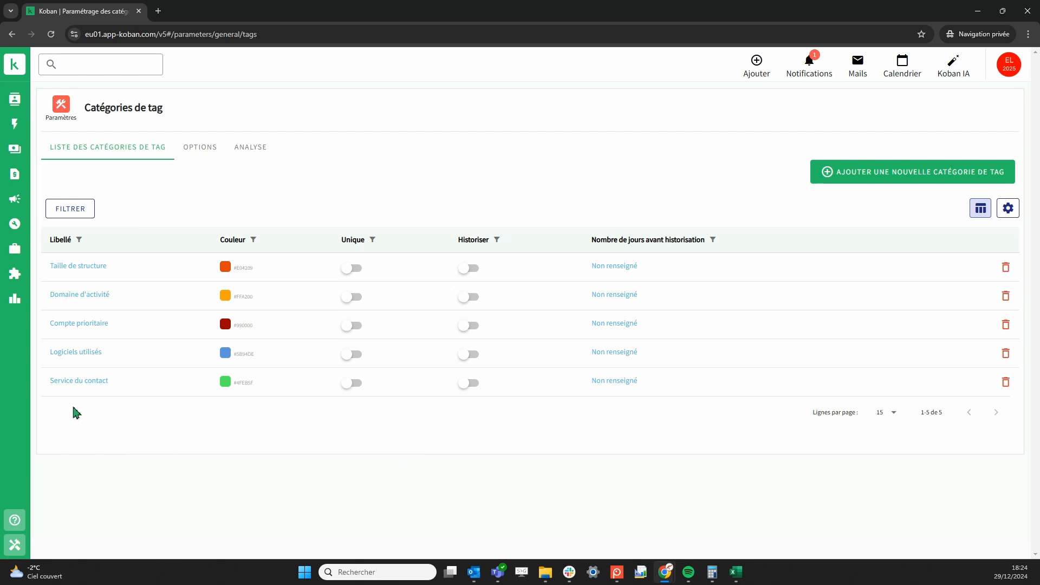
Open the Service du contact category, and switch to the Excel workbook to check the values in the Tag services du contact column
left_click(76, 384)
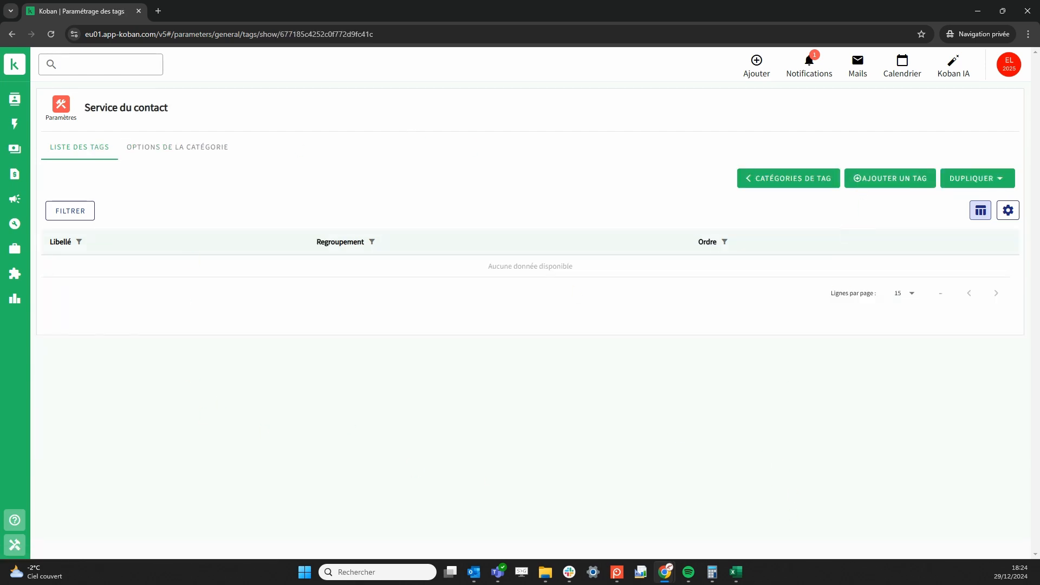
mouse_move(736, 572)
left_click(764, 514)
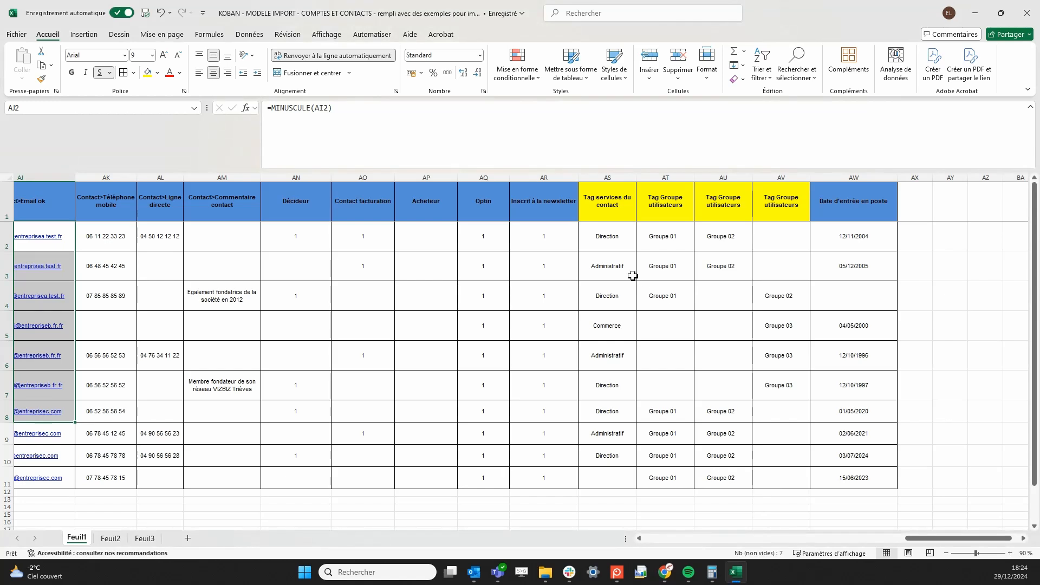
left_click_drag(603, 244, 601, 290)
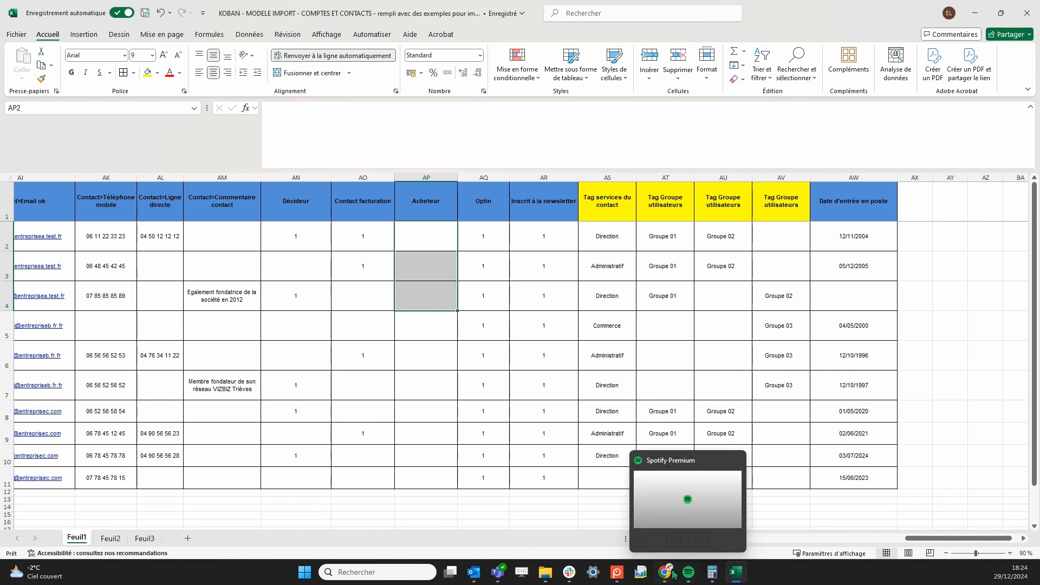
Switch back to Koban and add a tag labelled "Direction" to the Service du contact category
mouse_move(671, 575)
left_click(728, 533)
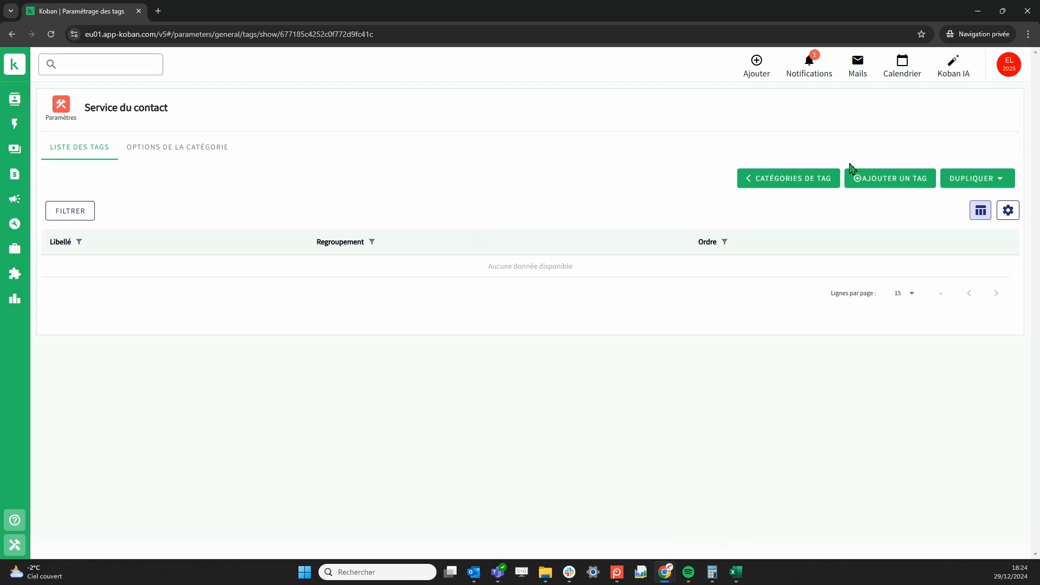
left_click(898, 178)
left_click(659, 120)
left_click(673, 107)
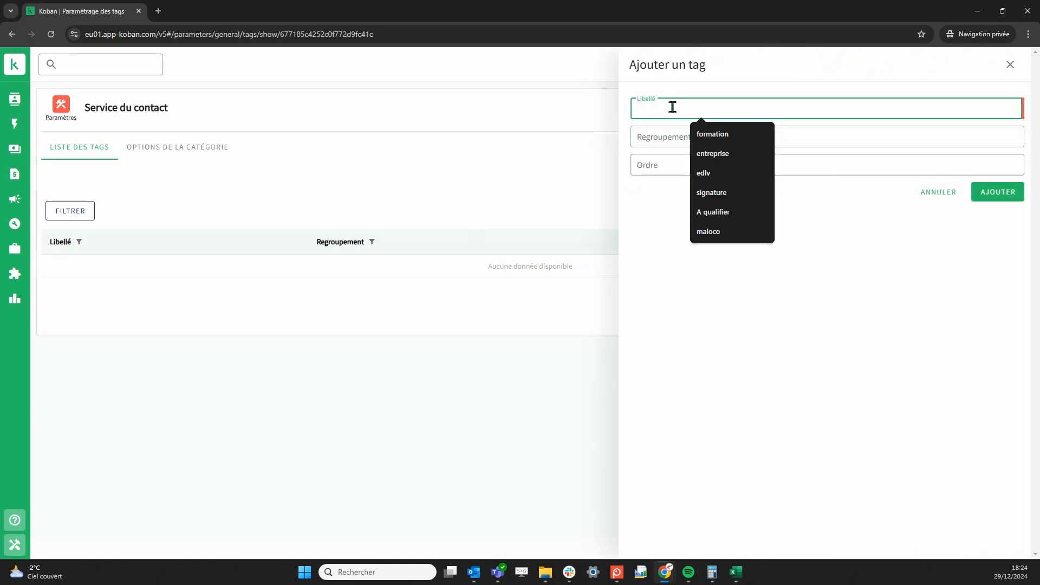
type("Direction")
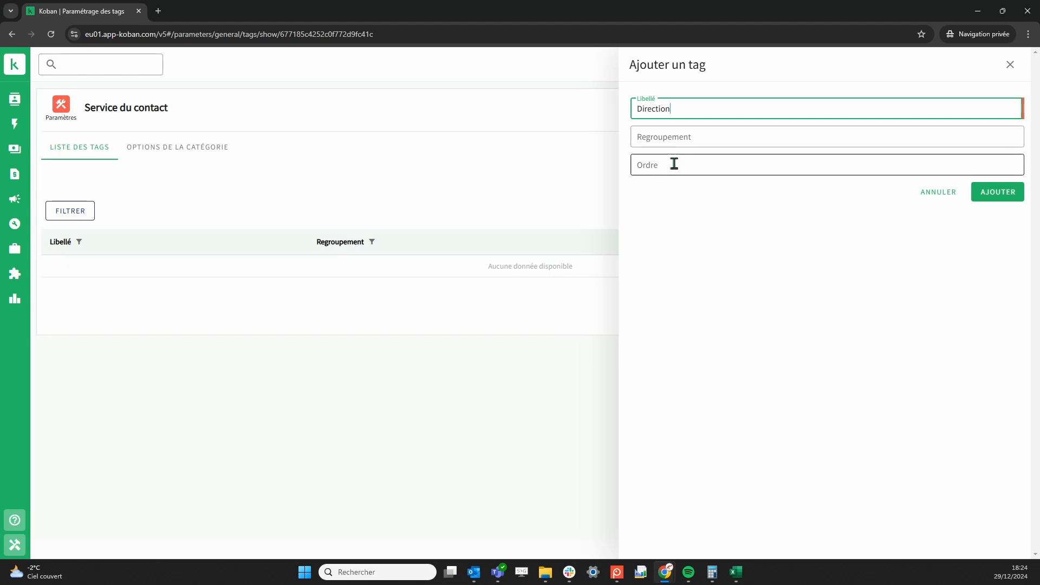
left_click(976, 190)
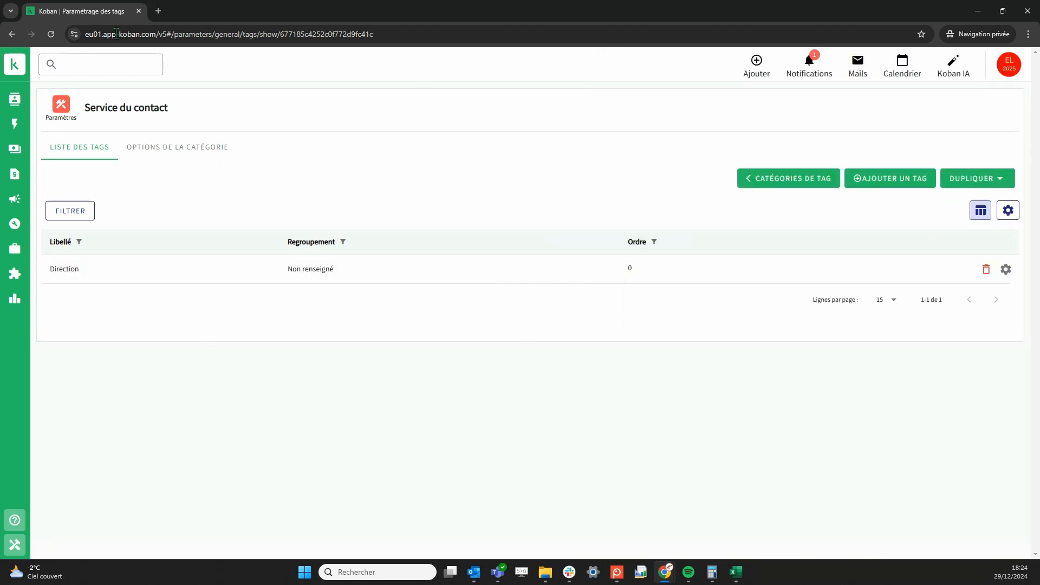
Return to the tag categories, add a category labelled "Groupe utilisateurs" in black, and open it
left_click(12, 33)
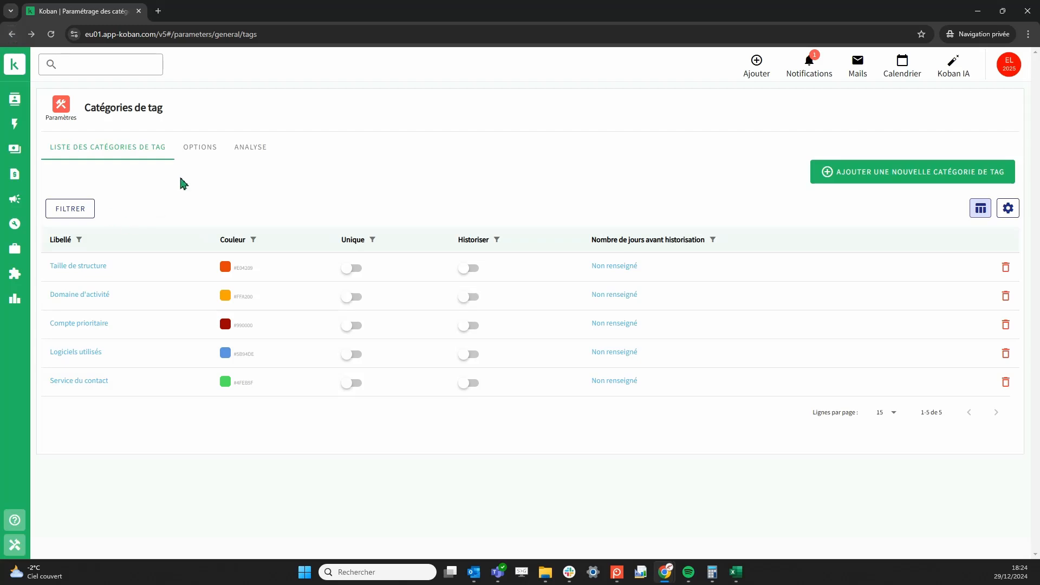
left_click(900, 179)
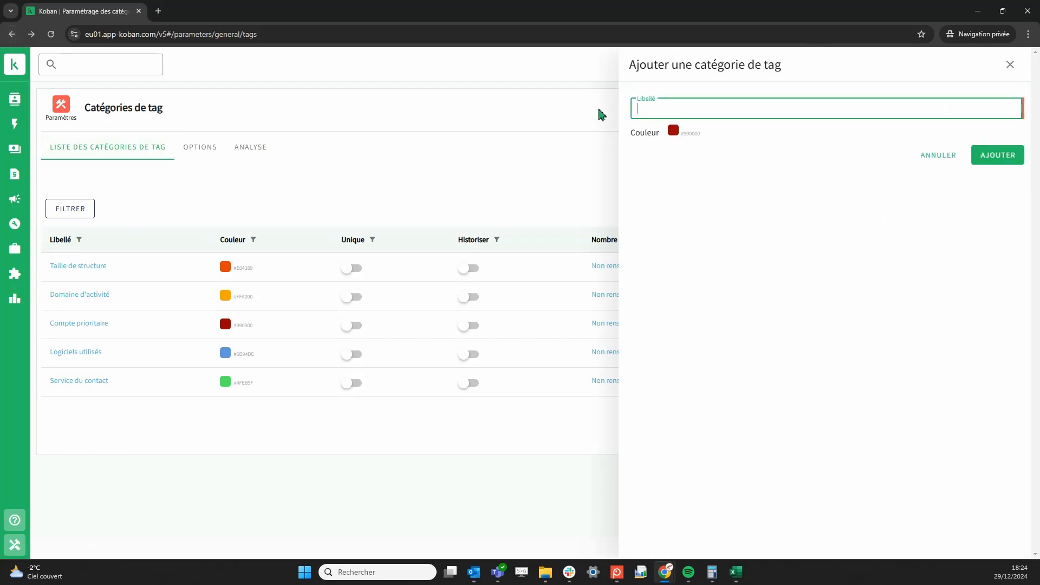
type("Groupe utilisateurs")
left_click(674, 131)
left_click(504, 300)
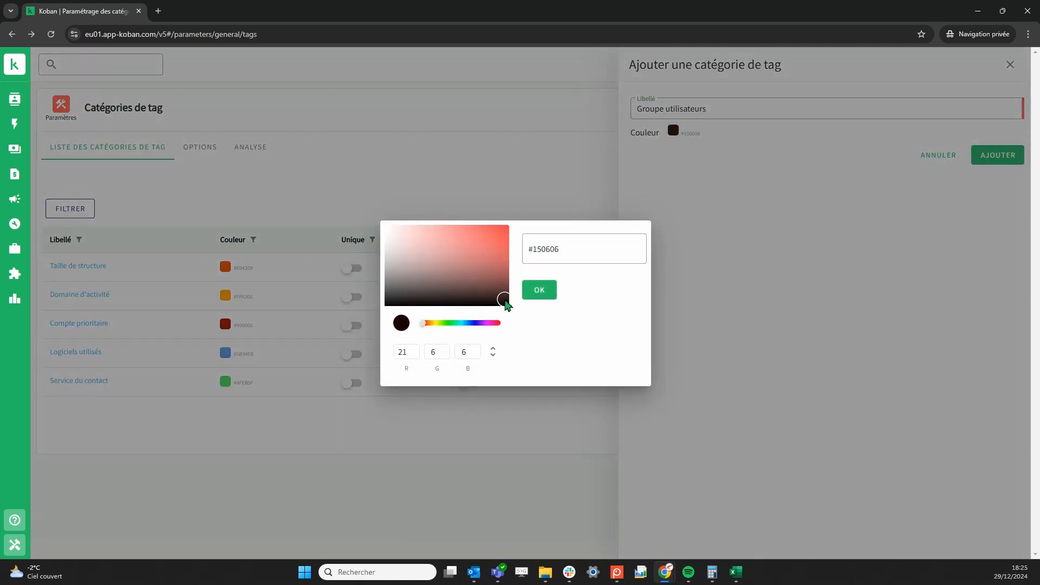
left_click_drag(504, 301, 506, 306)
left_click(537, 290)
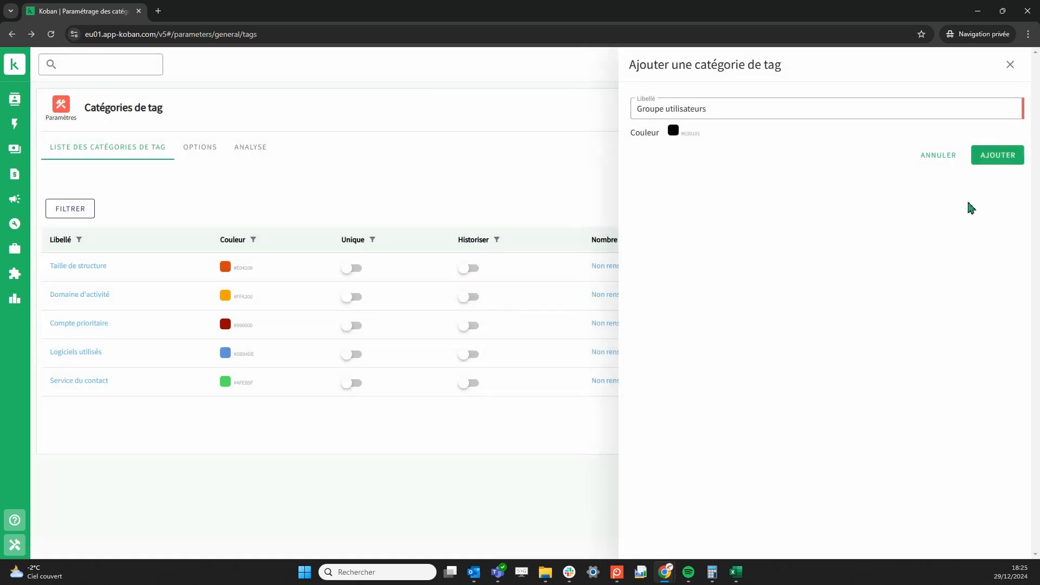
left_click(998, 155)
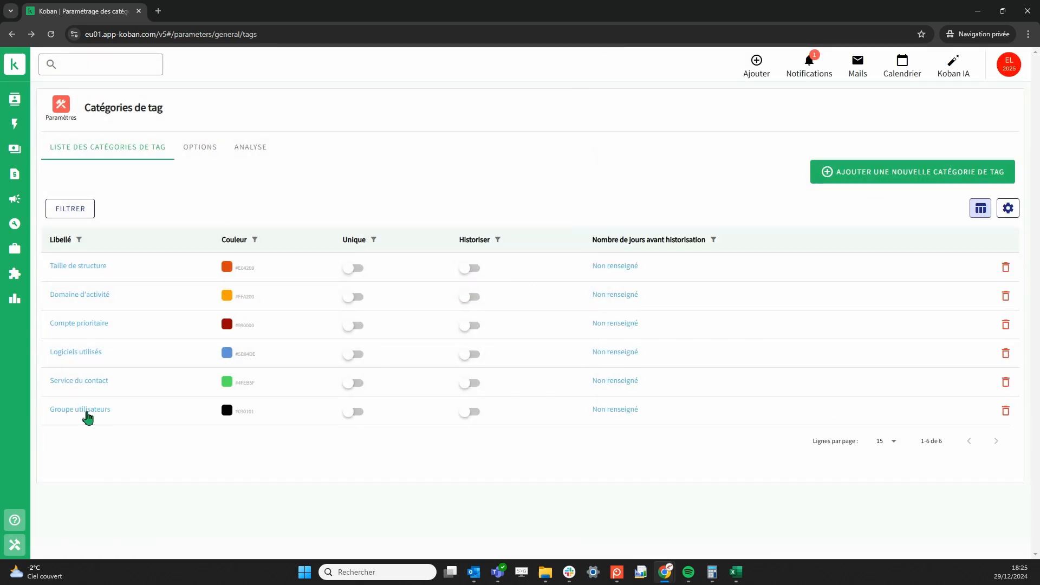
left_click(85, 411)
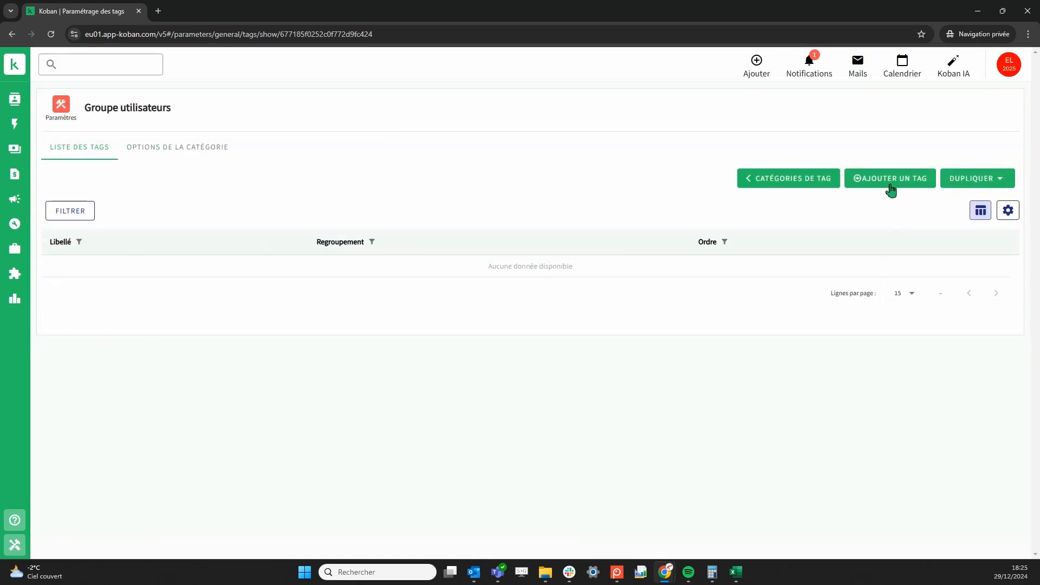
Switch to the Excel workbook and review the contact columns from Civilité through Date d'entrée en poste
mouse_move(737, 570)
left_click(764, 557)
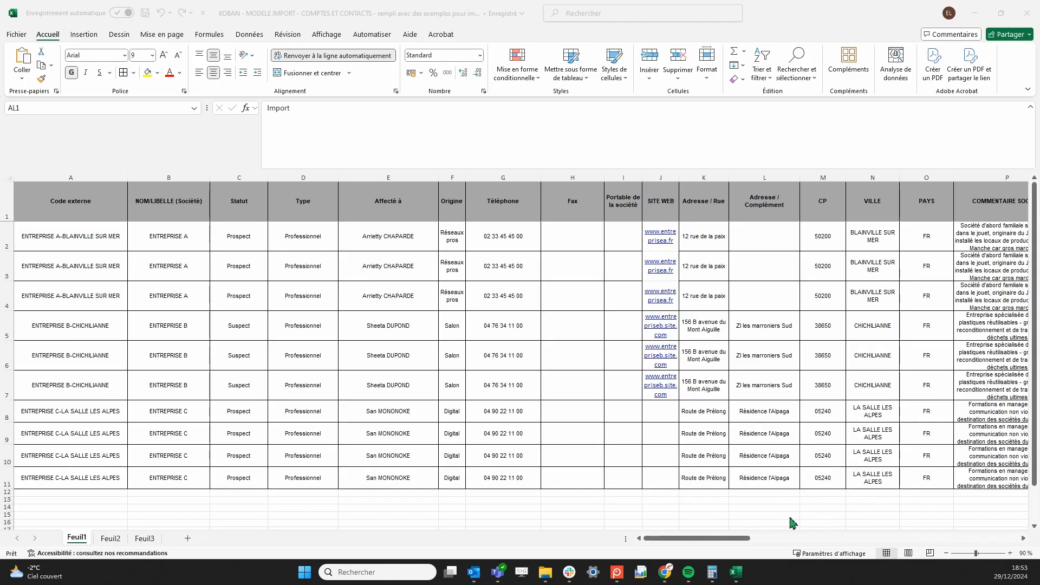
left_click(720, 538)
left_click_drag(753, 539, 977, 542)
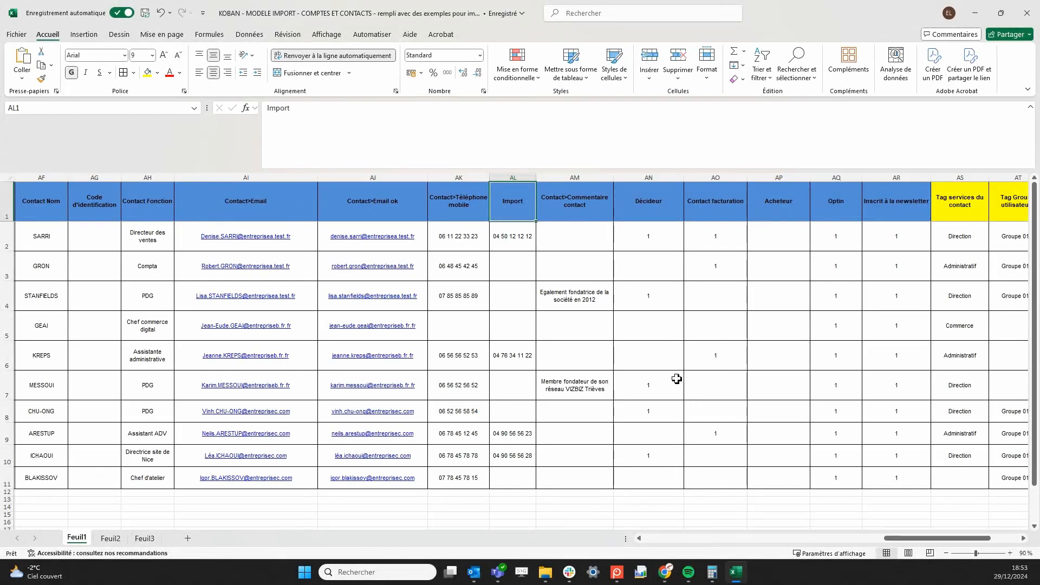
scroll(676, 379, "left", 3)
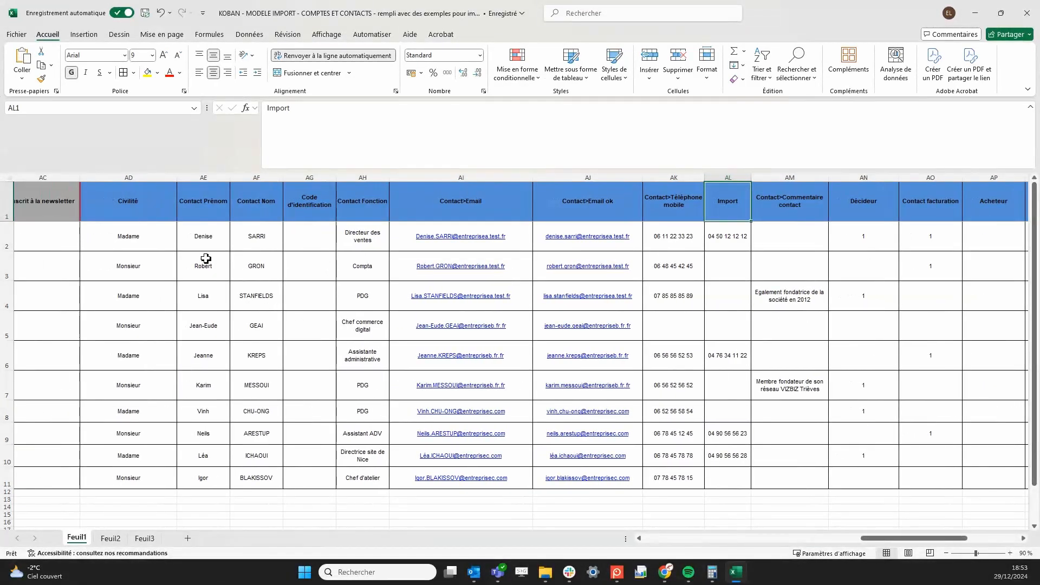
scroll(494, 392, "right", 5)
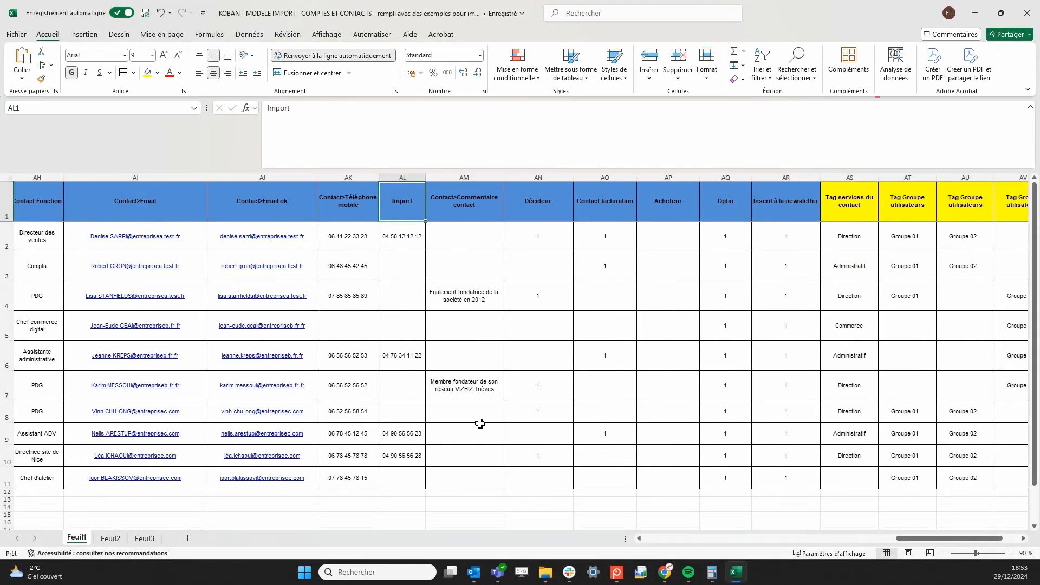
scroll(488, 420, "right", 2)
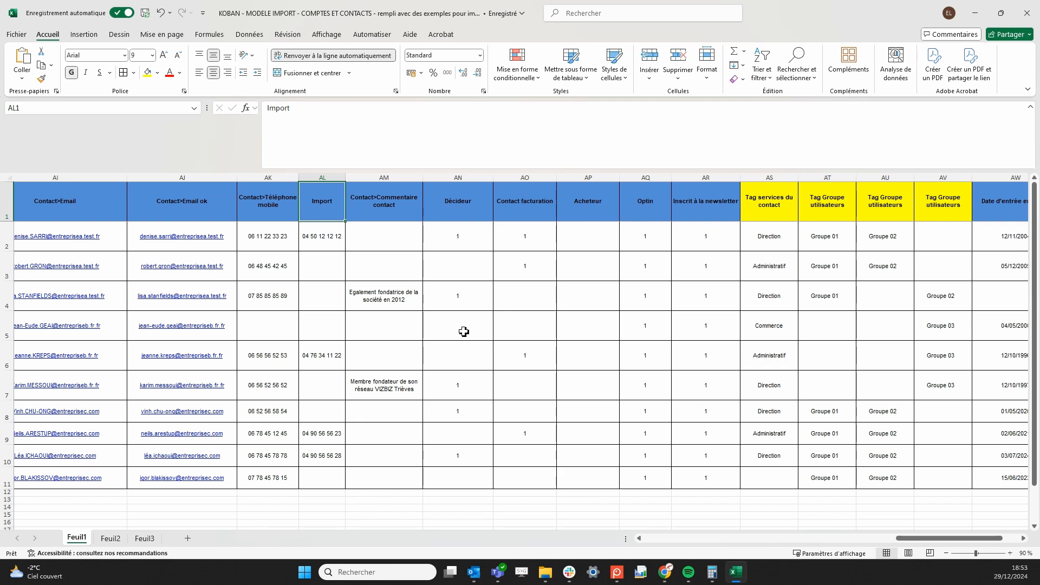
scroll(735, 401, "right", 3)
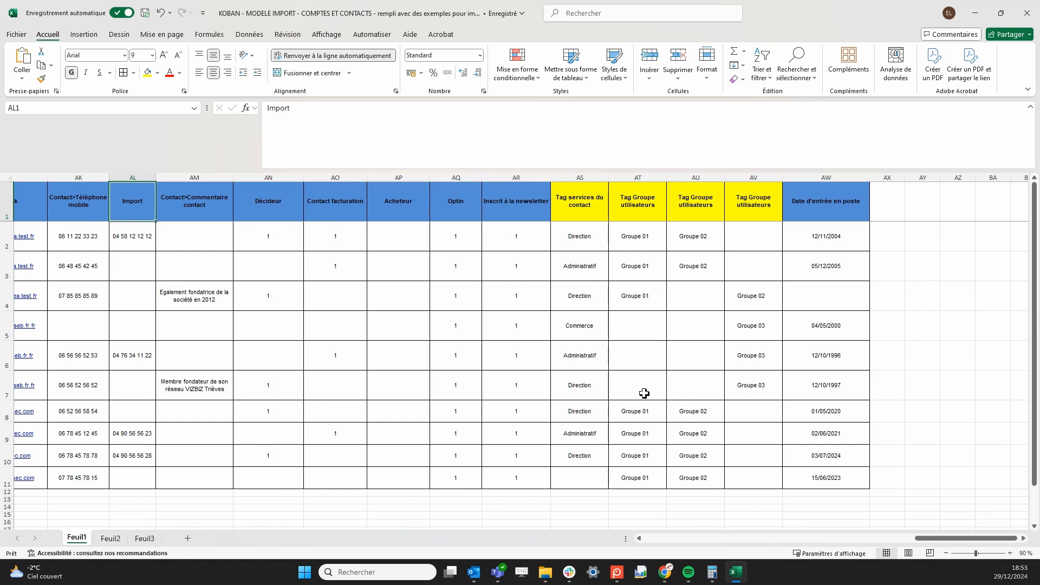
scroll(644, 394, "left", 9)
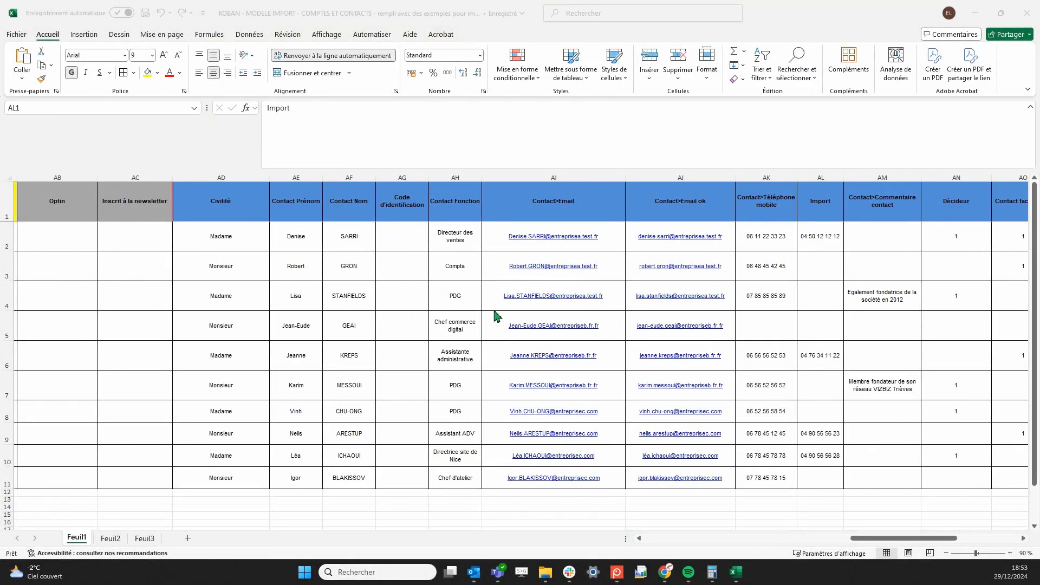
Review the remaining contact columns through Date d'entrée en poste and save the workbook
scroll(424, 328, "right", 5)
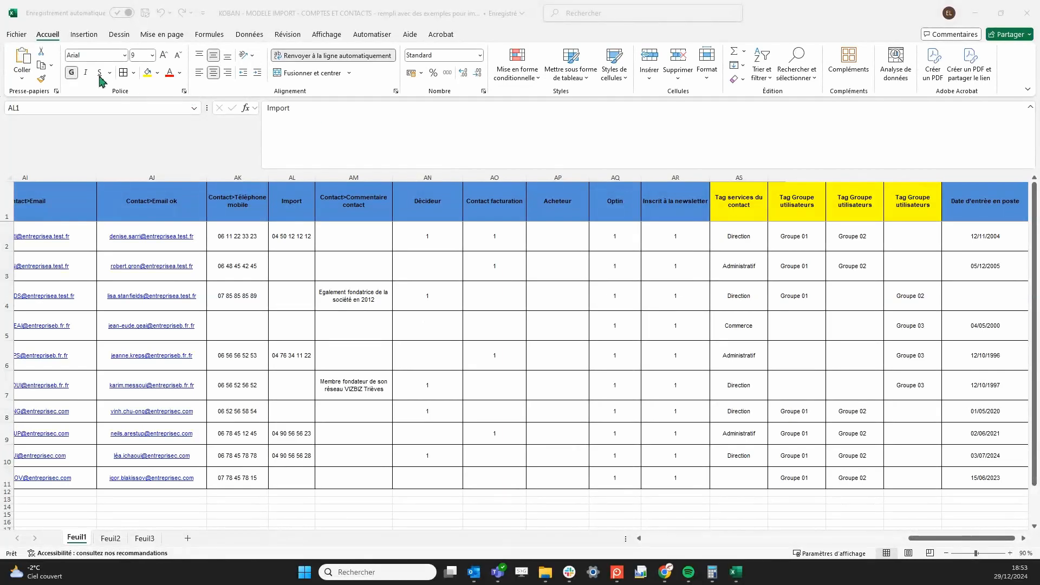
left_click(121, 149)
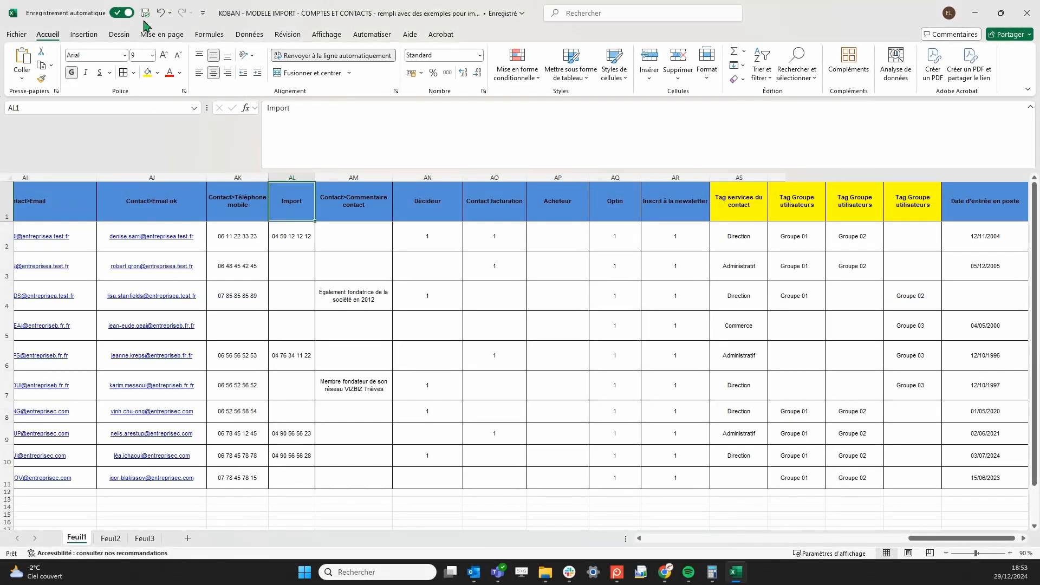
left_click(145, 15)
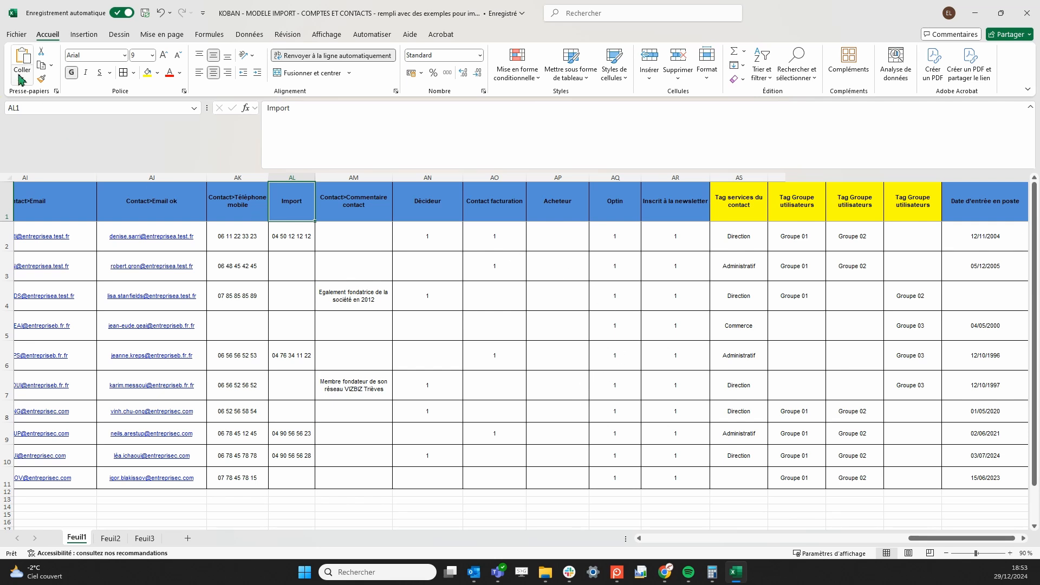
Prepare a copy of the workbook in the same folder, named "KOBAN - MODELE IMPORT - COMPTES ET CONTACTS - contacts"
left_click(14, 36)
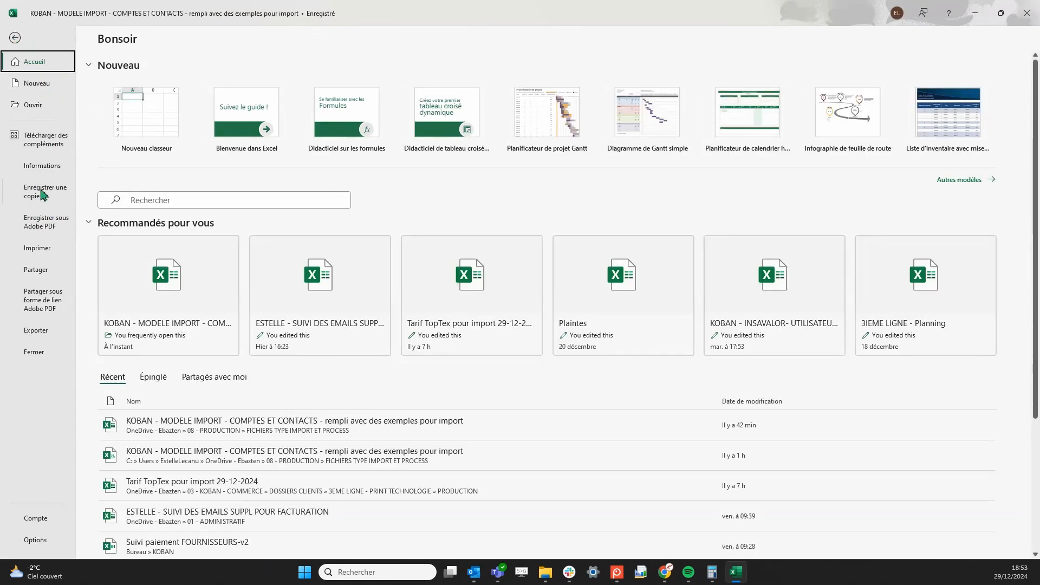
left_click(44, 195)
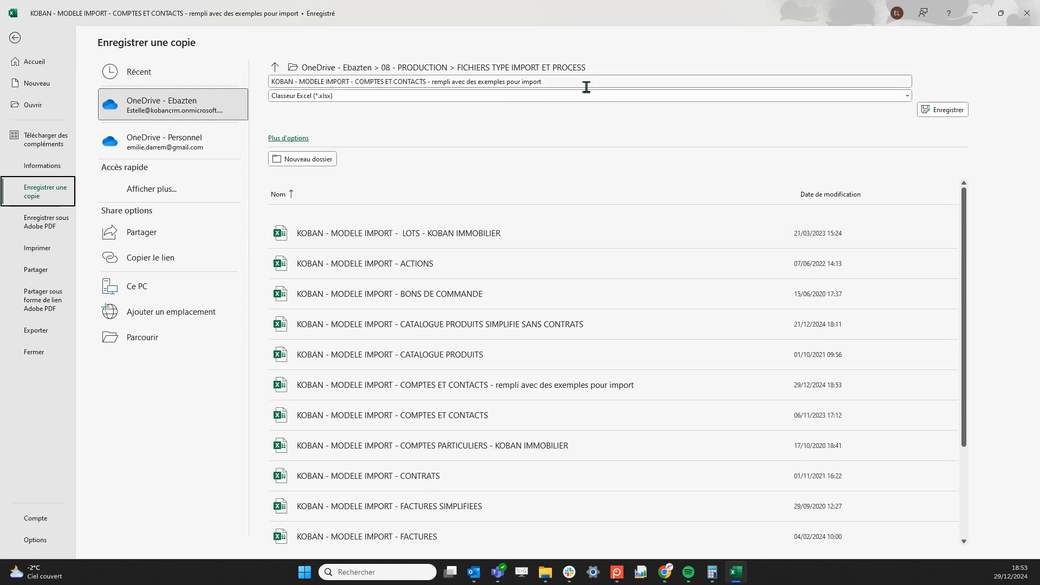
left_click(582, 85)
left_click(448, 82)
left_click_drag(436, 85, 542, 83)
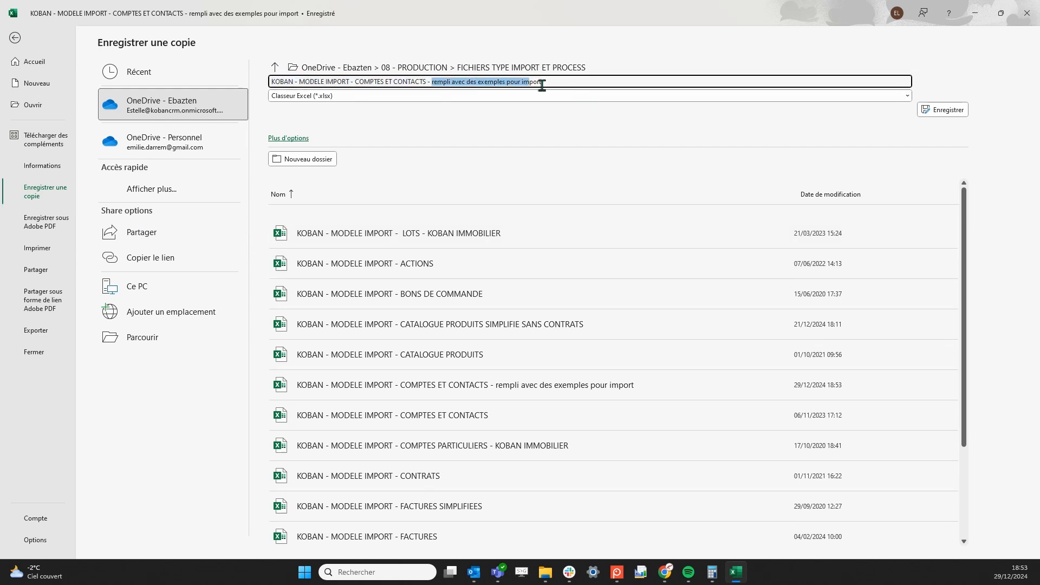
type("contact")
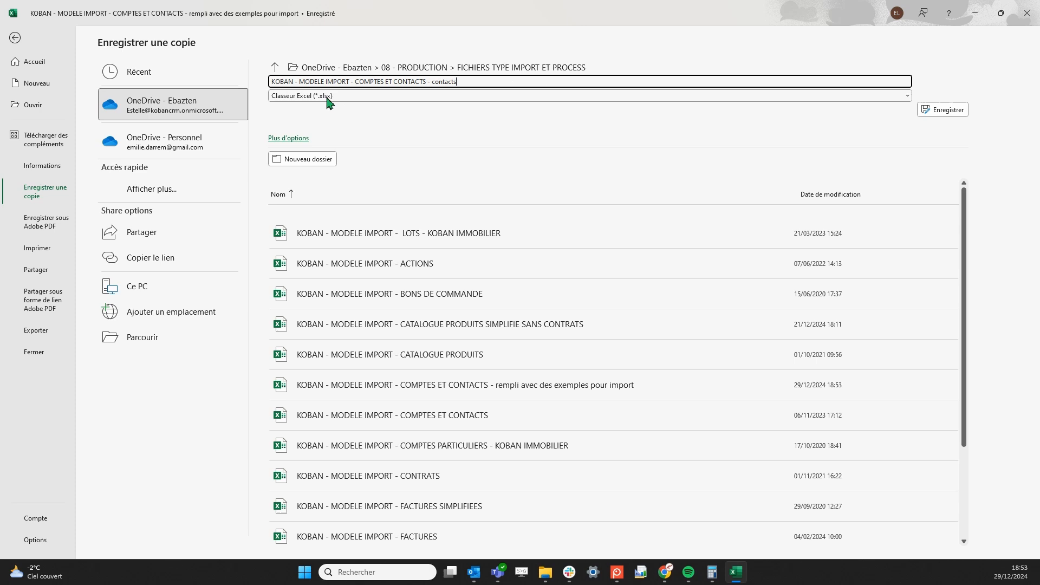
Save the copy as CSV (séparateur : point-virgule) with only the active sheet, and close the workbook
left_click(328, 102)
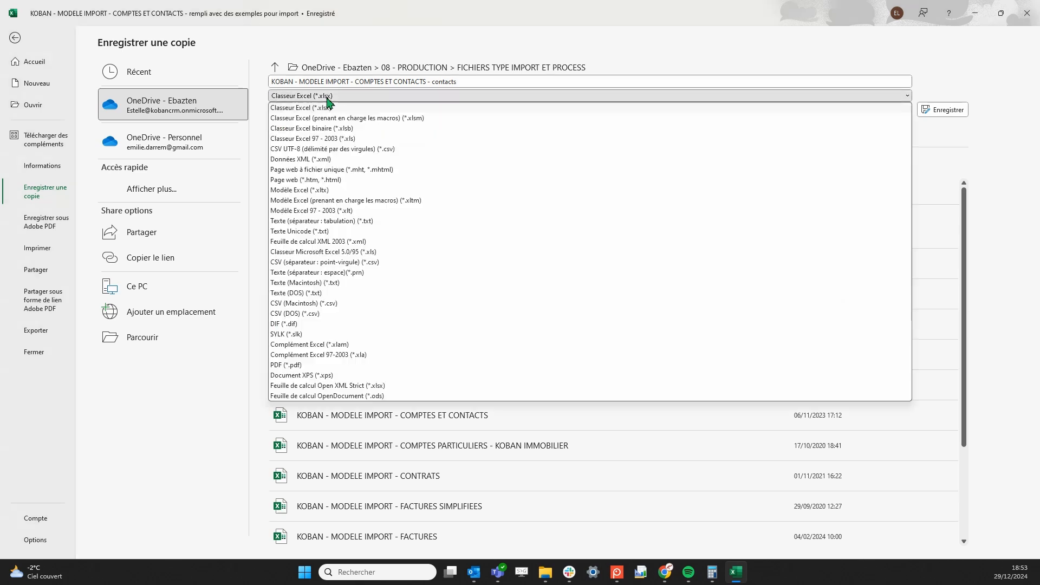
left_click(343, 263)
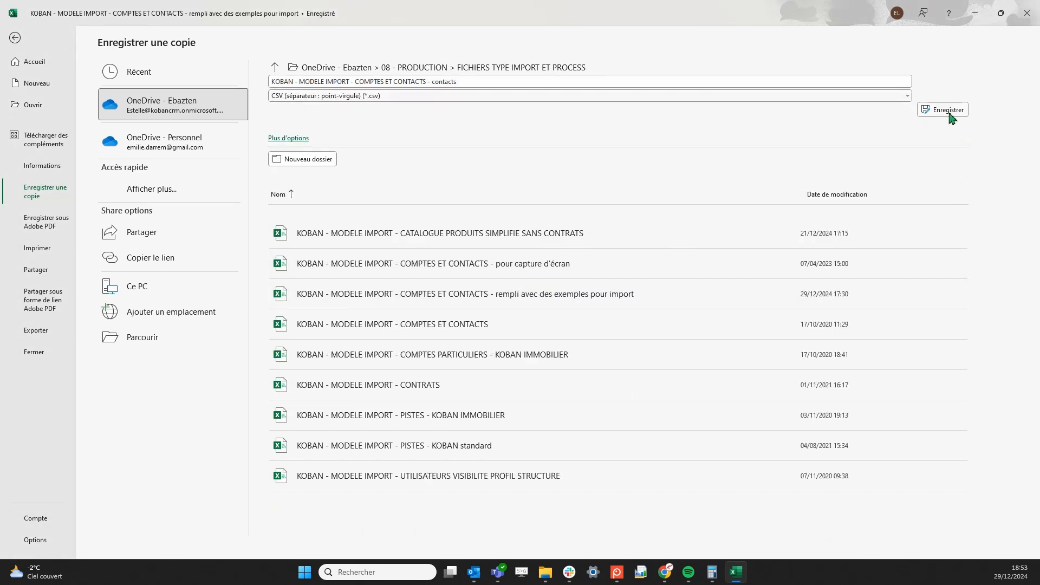
left_click(952, 119)
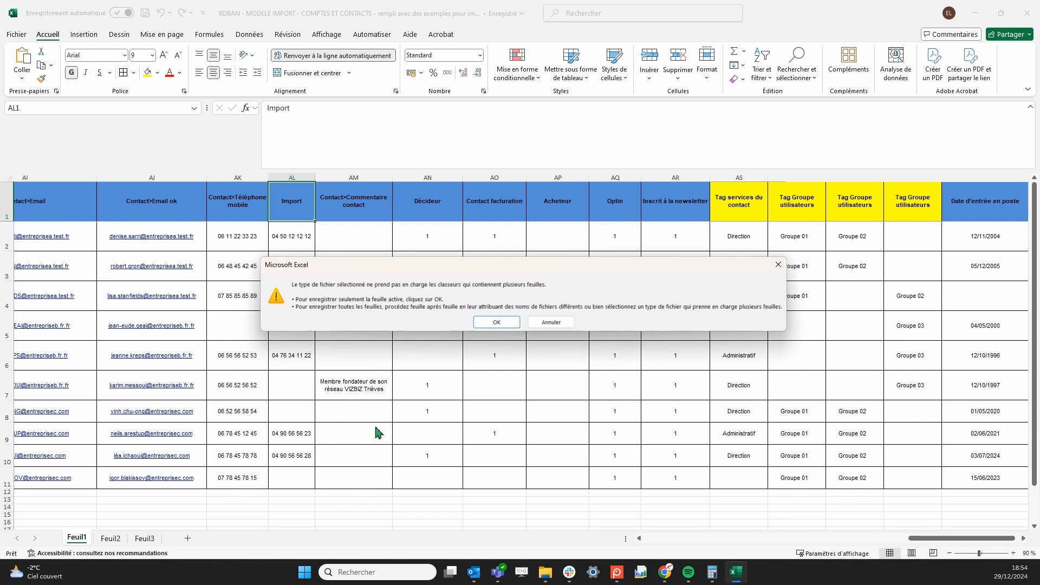
left_click(504, 324)
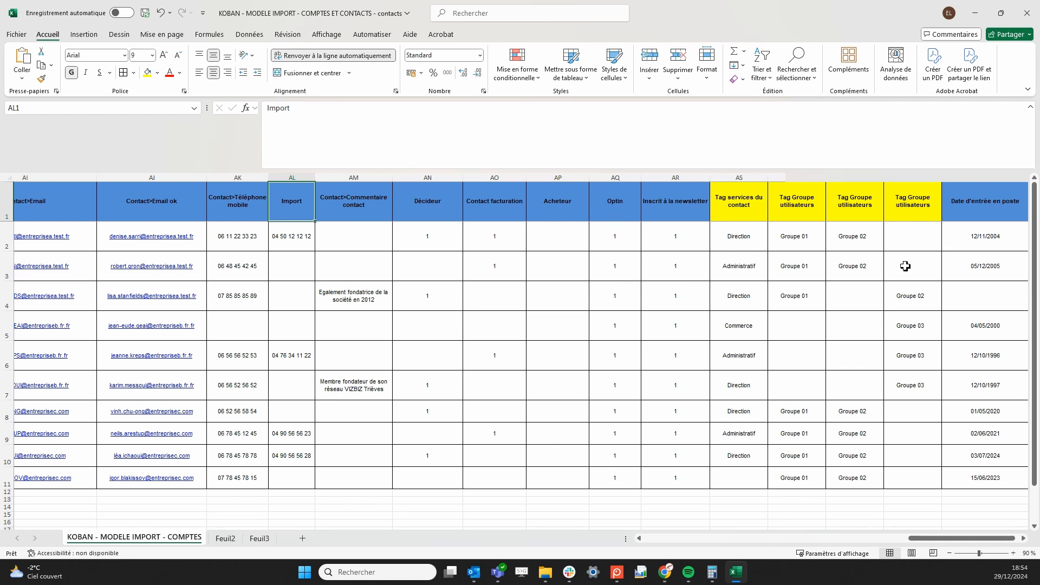
left_click(1028, 17)
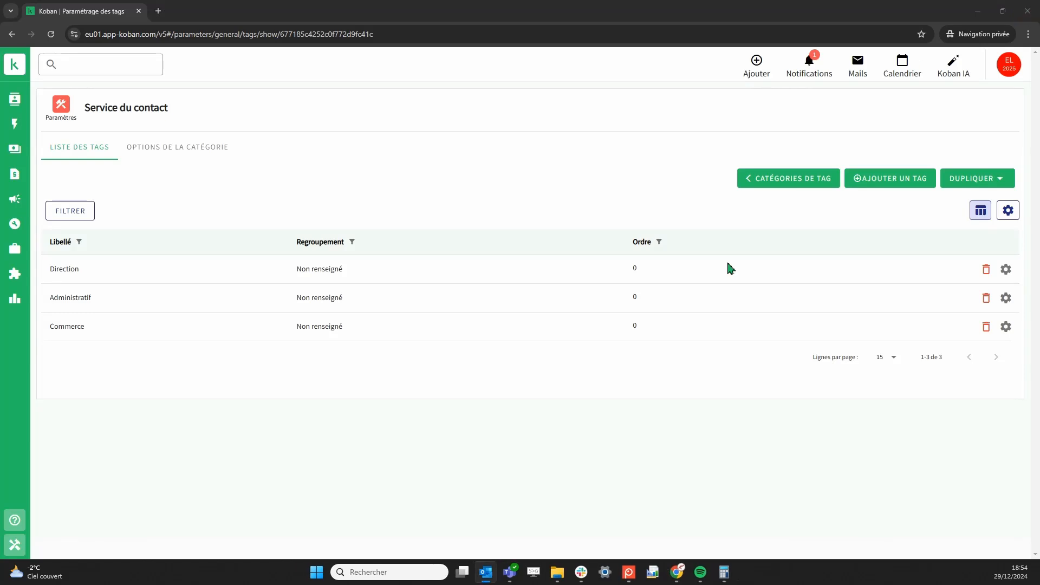
Switch to File Explorer and open the CSV file "KOBAN - MODELE IMPORT - COMPTES ET CONTACTS - contacts" in Notepad
left_click(556, 573)
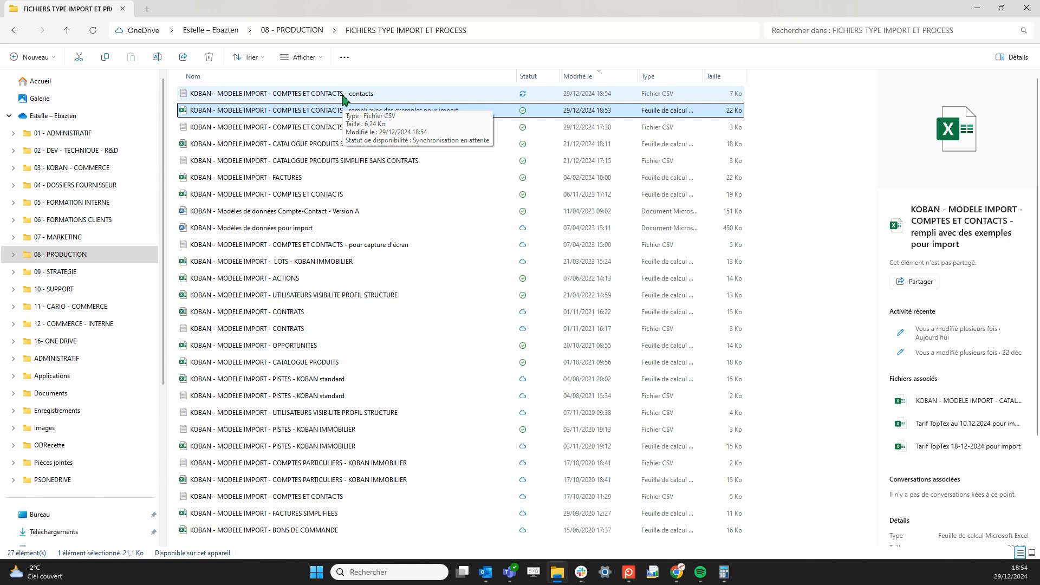
right_click(307, 98)
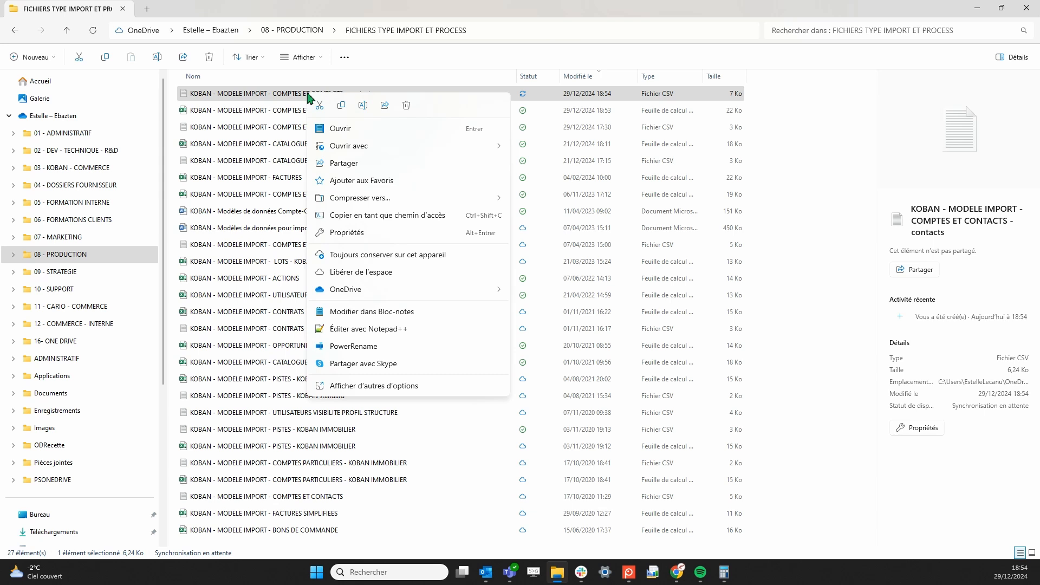
mouse_move(358, 145)
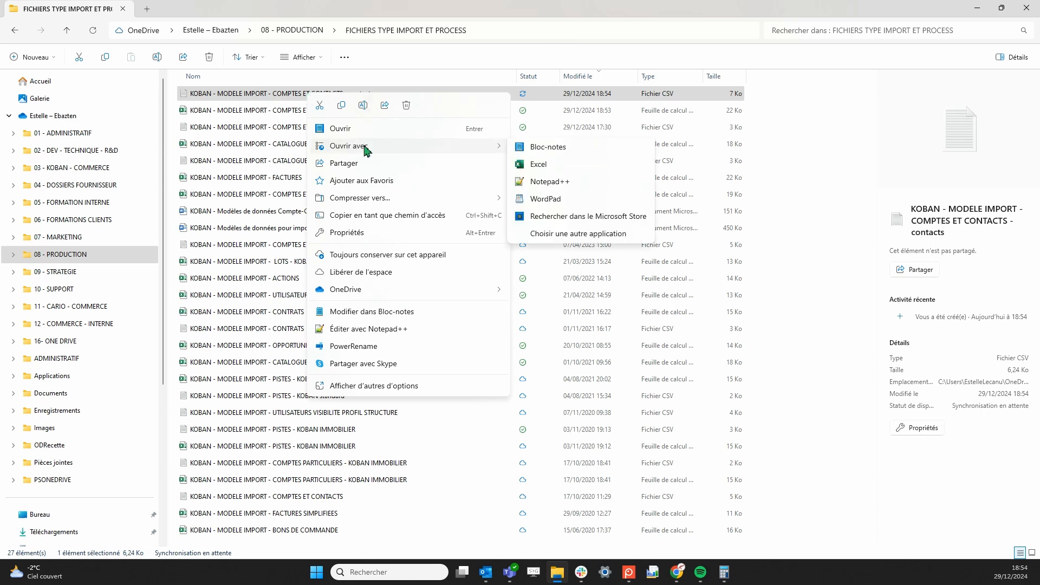
left_click(588, 166)
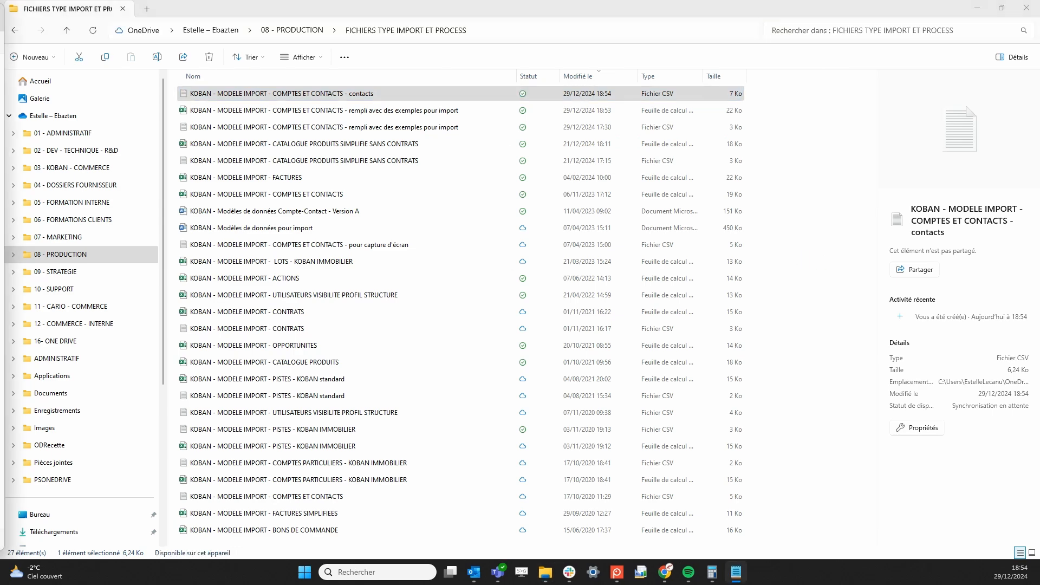
left_click_drag(1, 162, 511, 1)
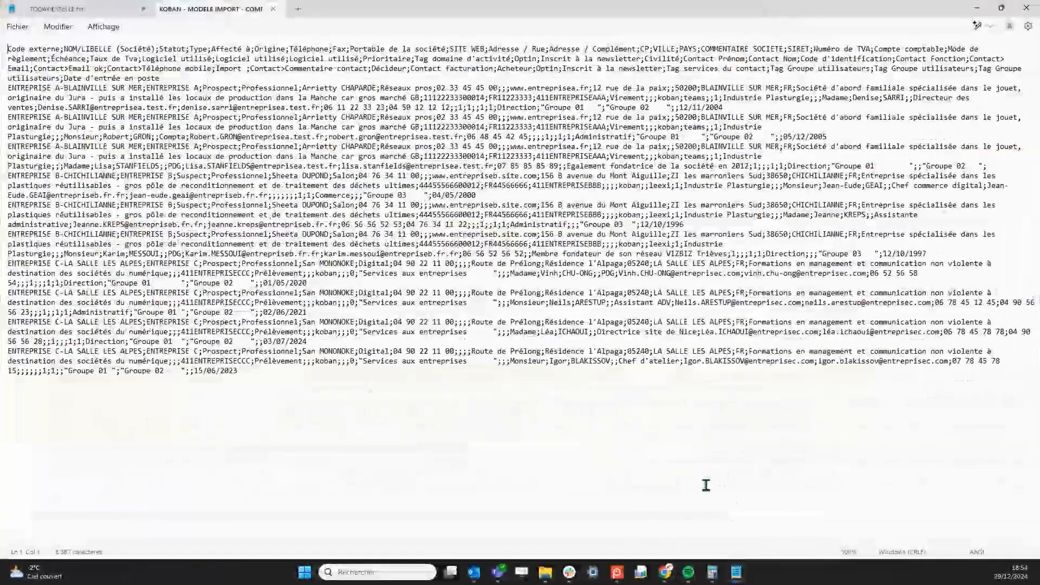
left_click(268, 376)
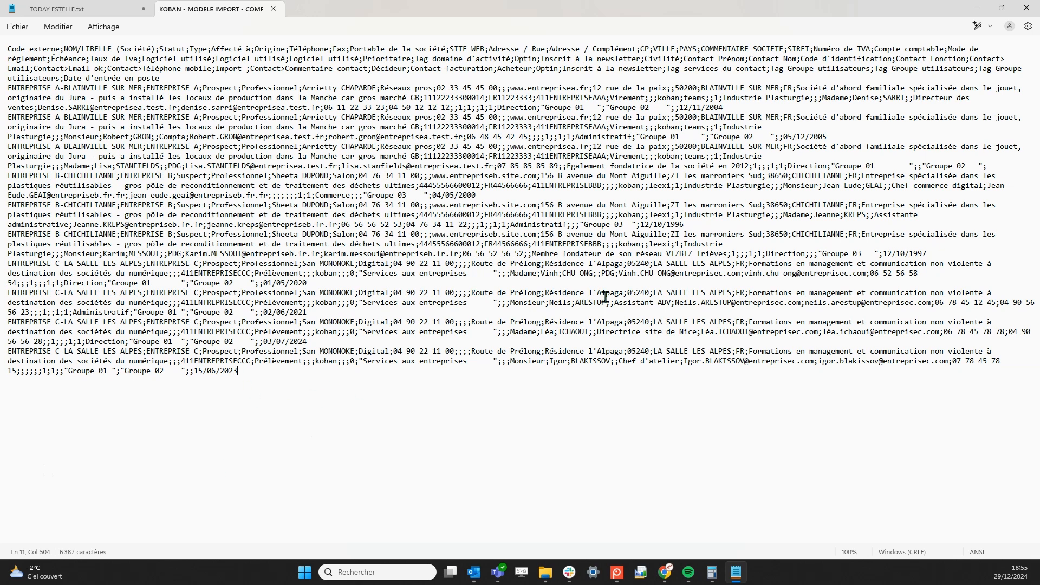
Save the CSV file under the same name with UTF-8 encoding, replacing the existing file
left_click(17, 27)
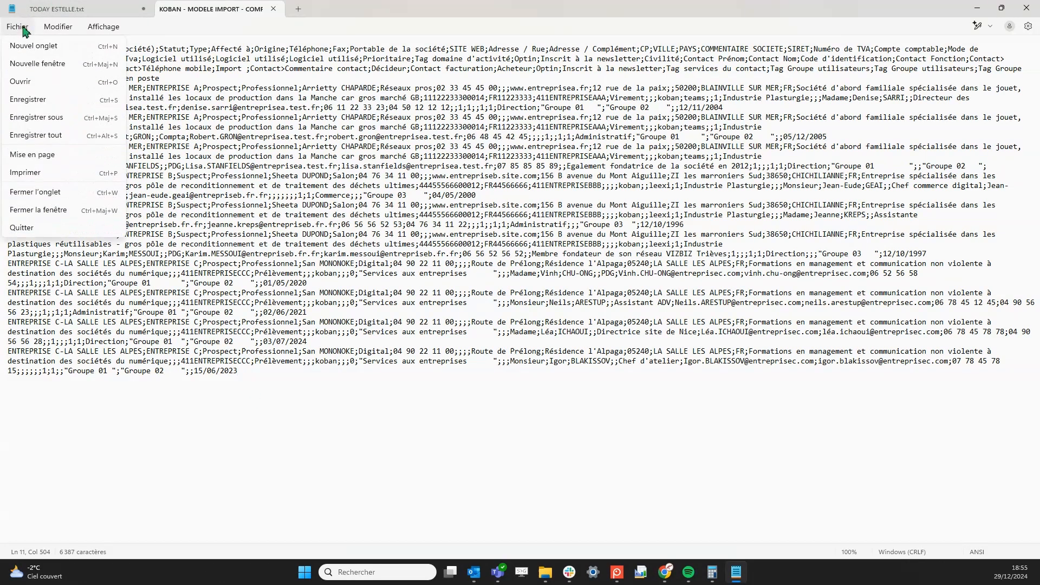
left_click(43, 118)
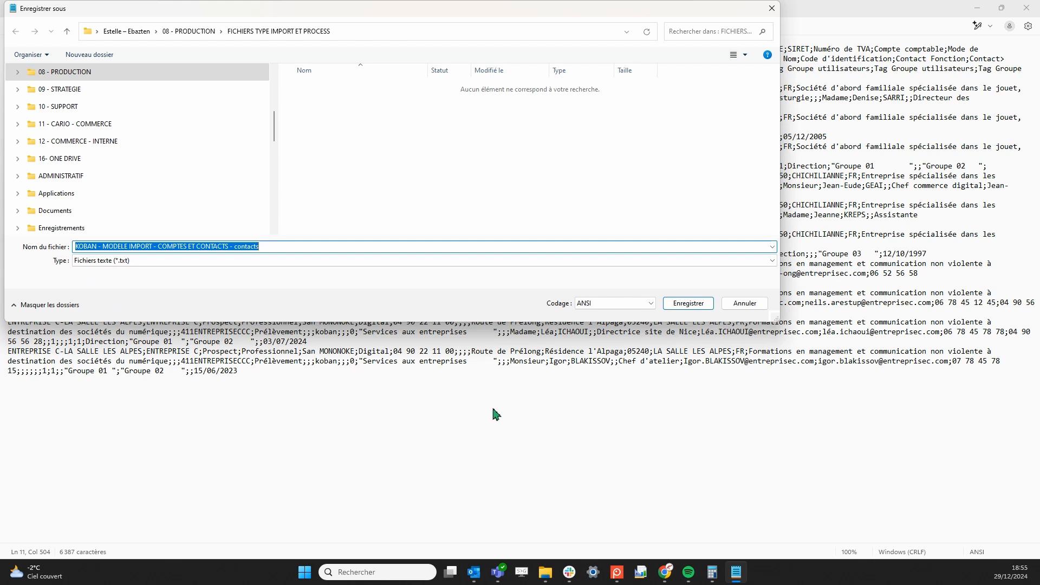
left_click(610, 302)
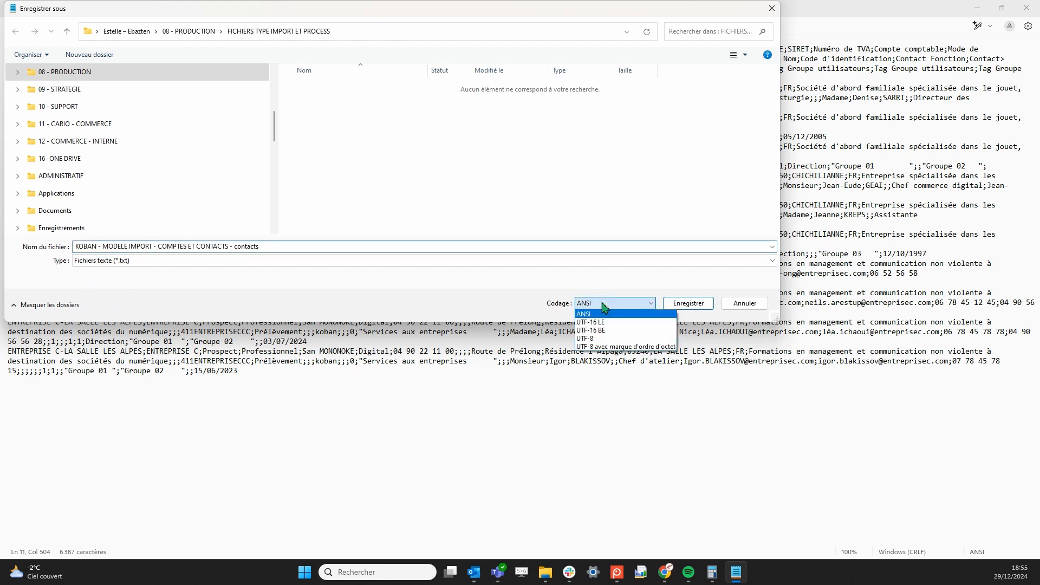
left_click(598, 340)
left_click(688, 305)
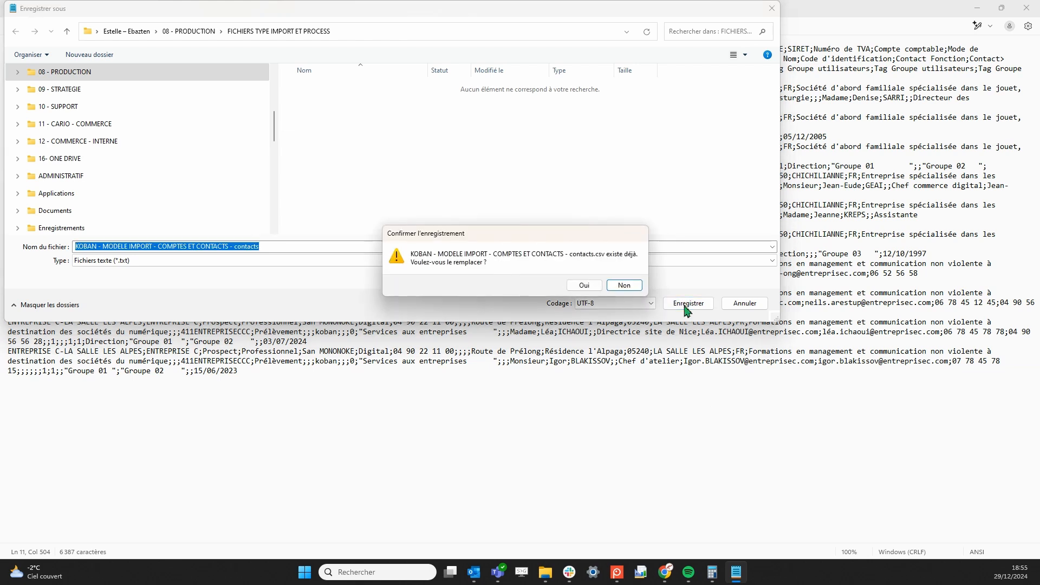
left_click(584, 285)
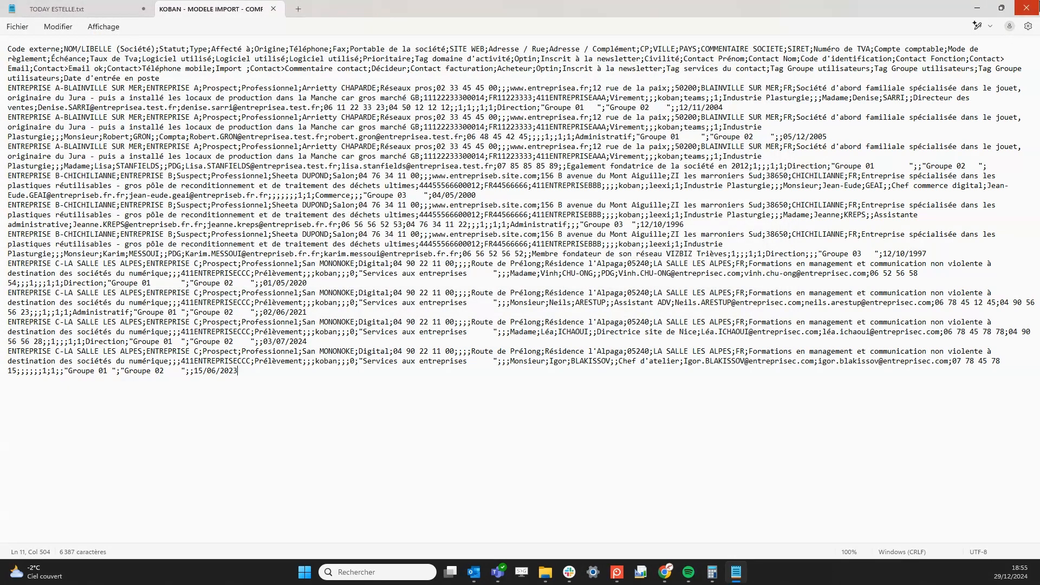
Discard the changes in the other open text file, close Notepad, and select the contacts CSV in File Explorer
left_click(144, 9)
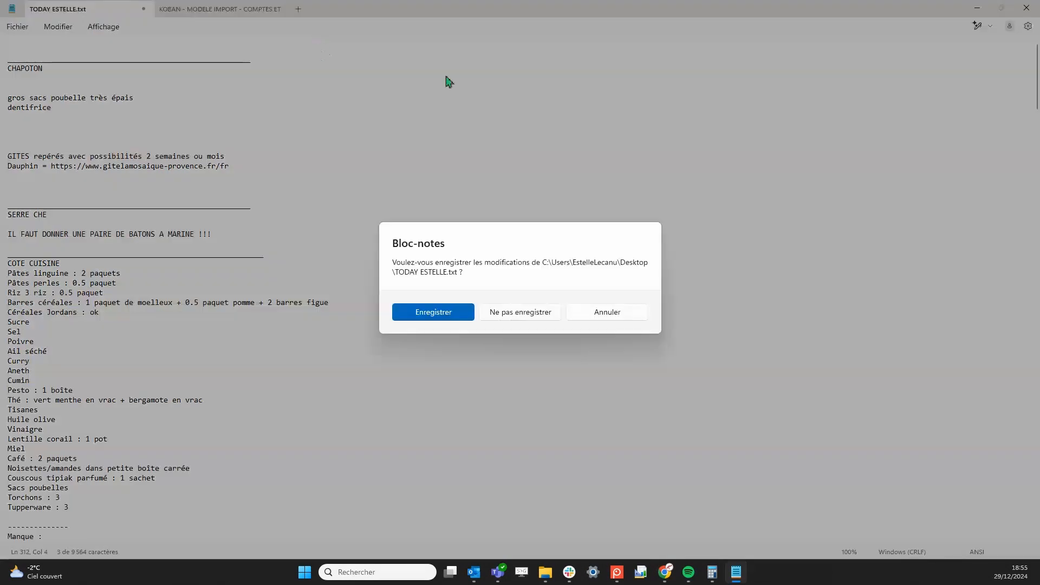
left_click(517, 313)
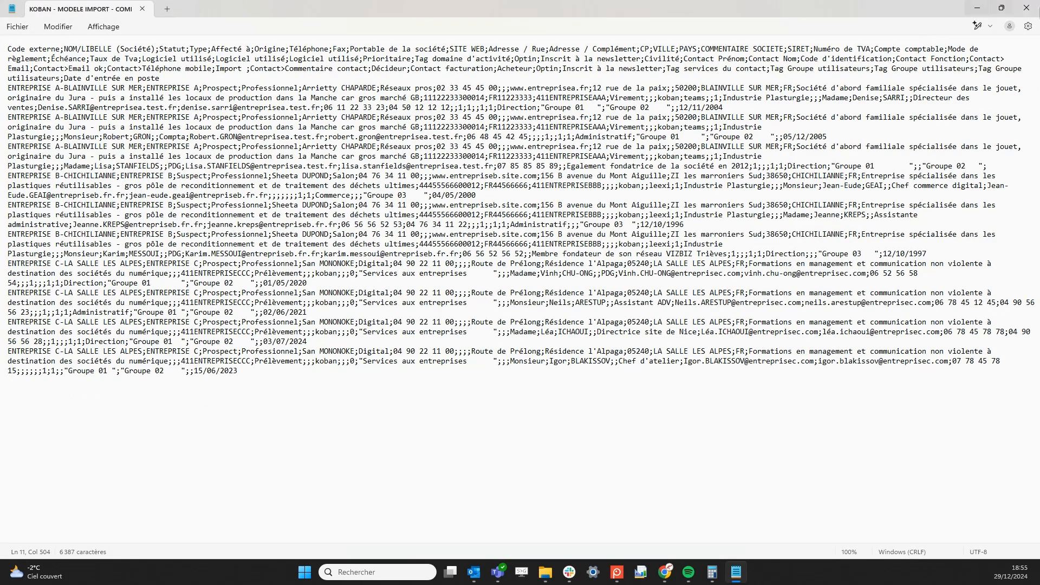
left_click(1026, 8)
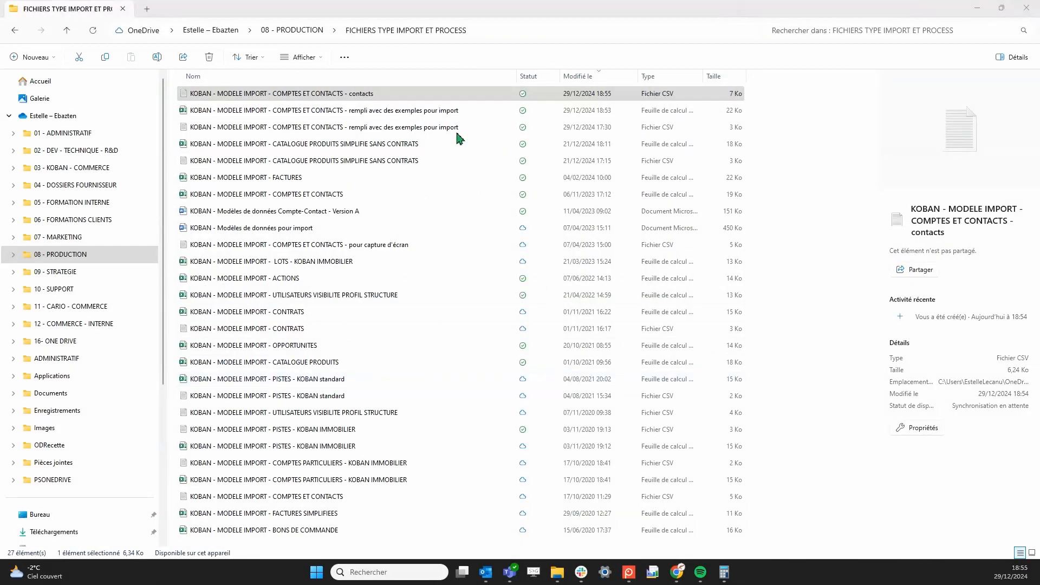
left_click(360, 96)
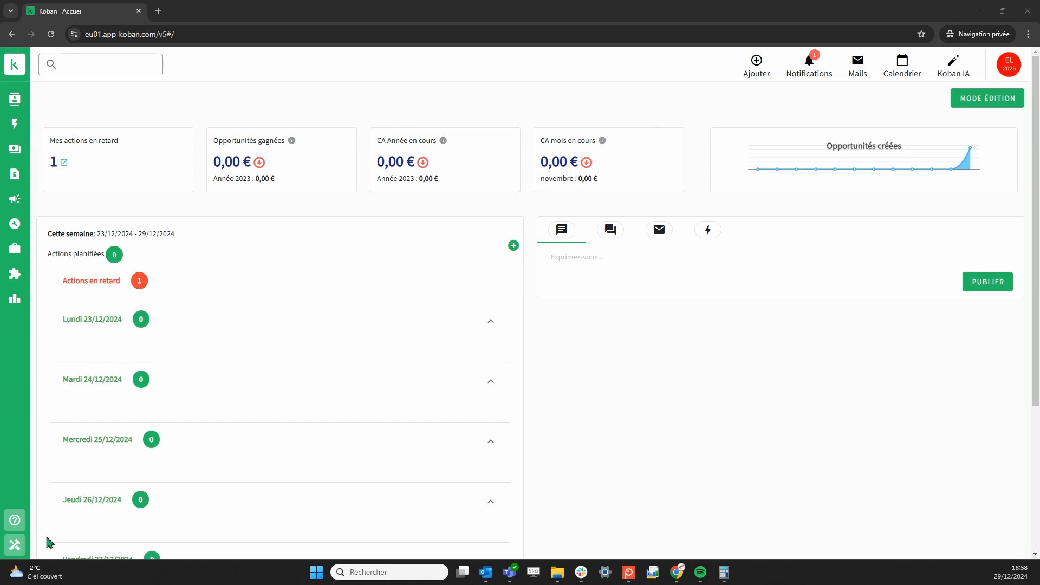
Switch to Koban, go to the import page in the general settings, and start a new import
left_click(14, 551)
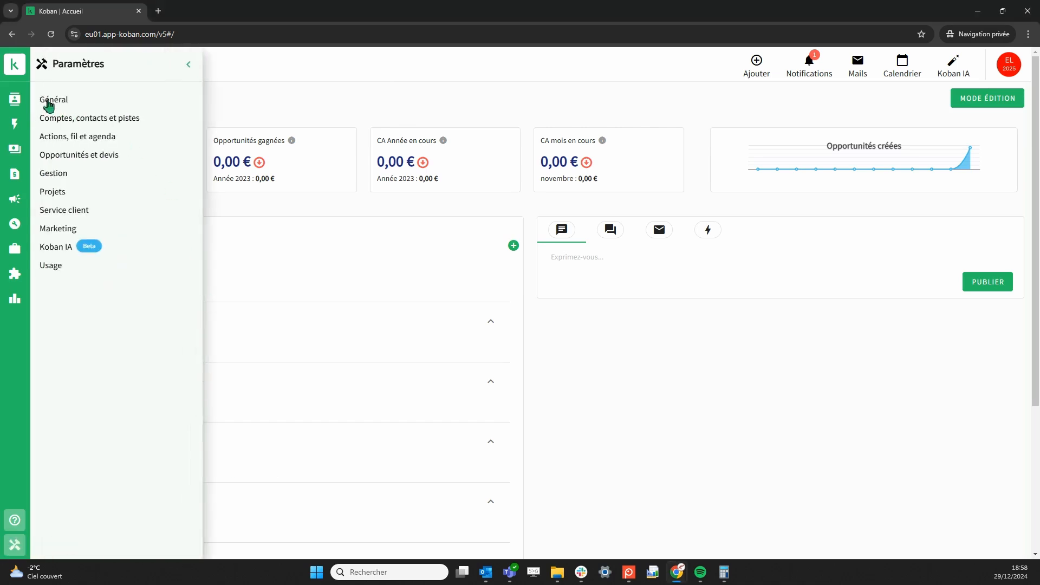
left_click(48, 101)
left_click(56, 304)
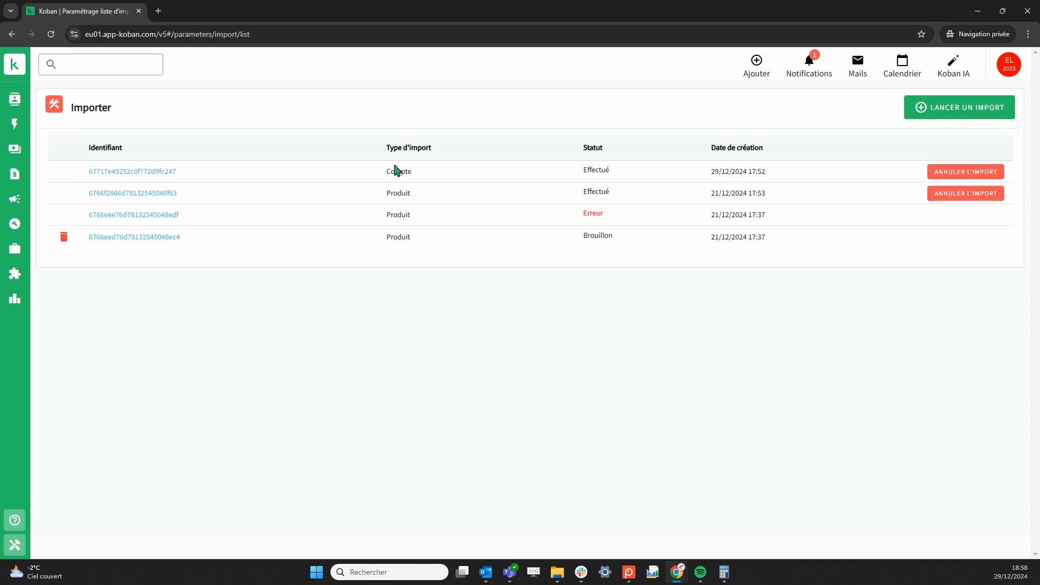
left_click(961, 111)
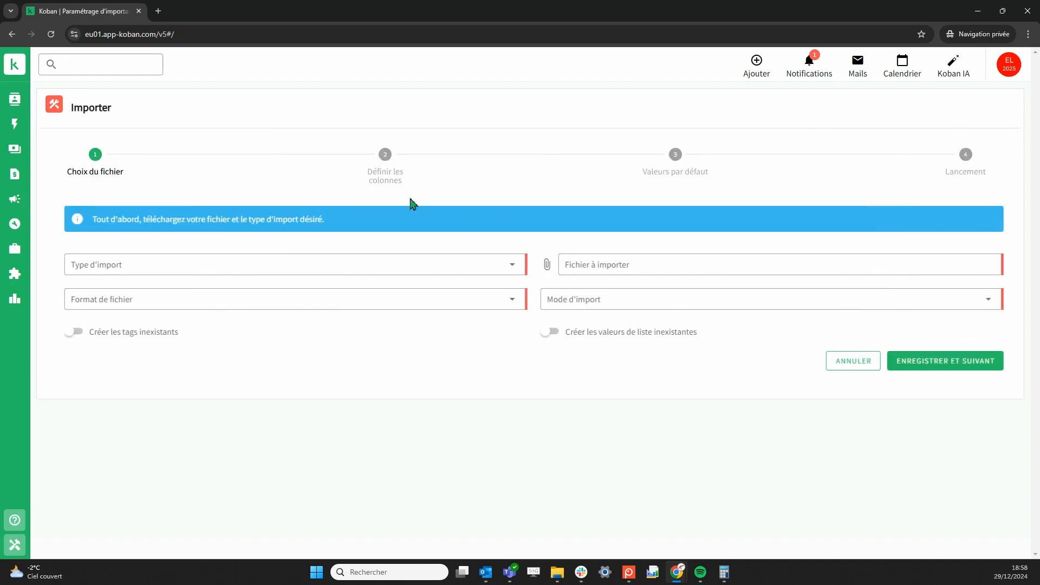
Set the import type to Contact and the file format to "Texte délimiteur point virgule (.csv|txt)"
left_click(116, 269)
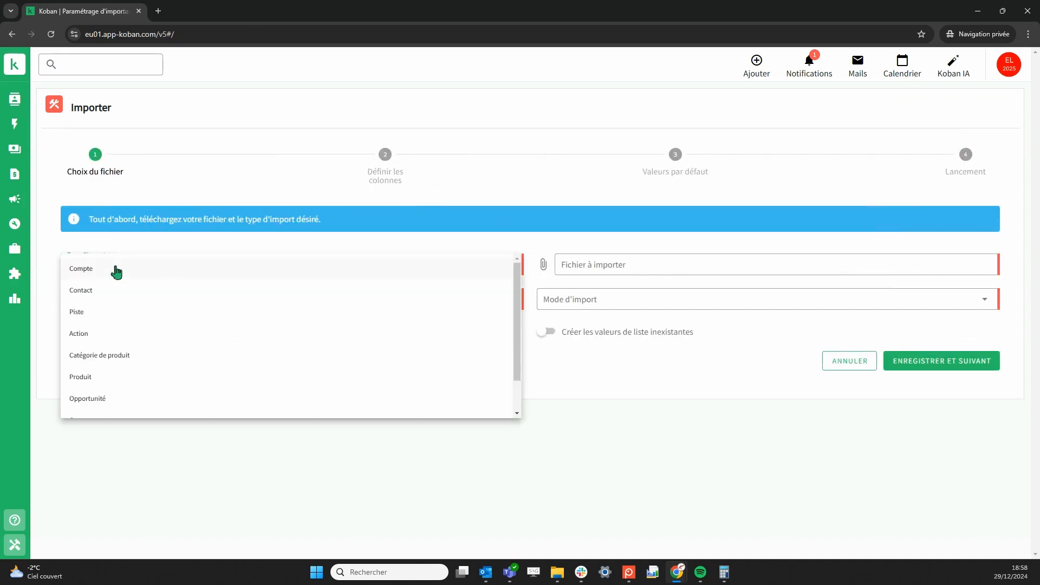
left_click(90, 293)
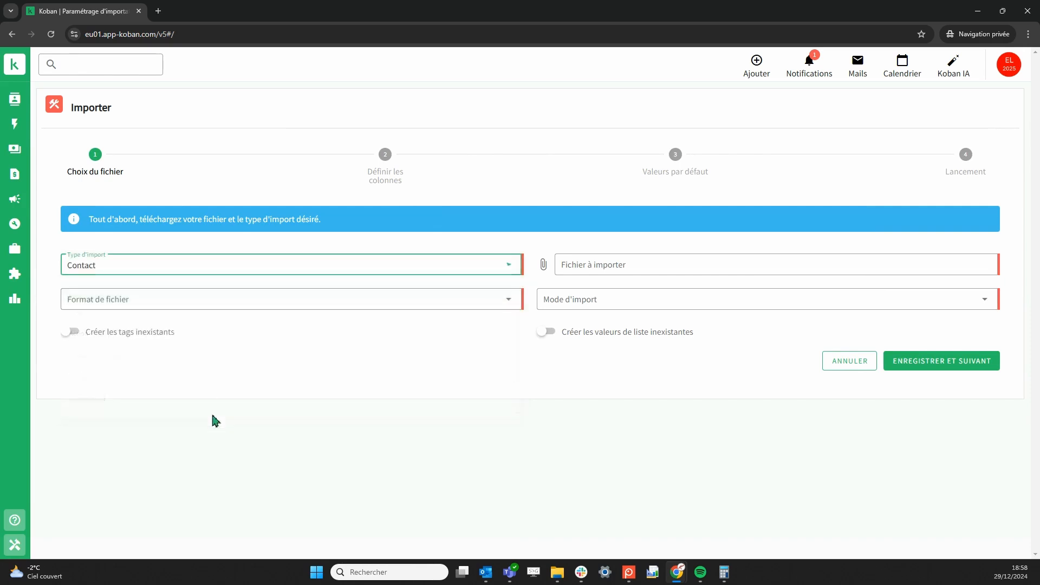
left_click(110, 302)
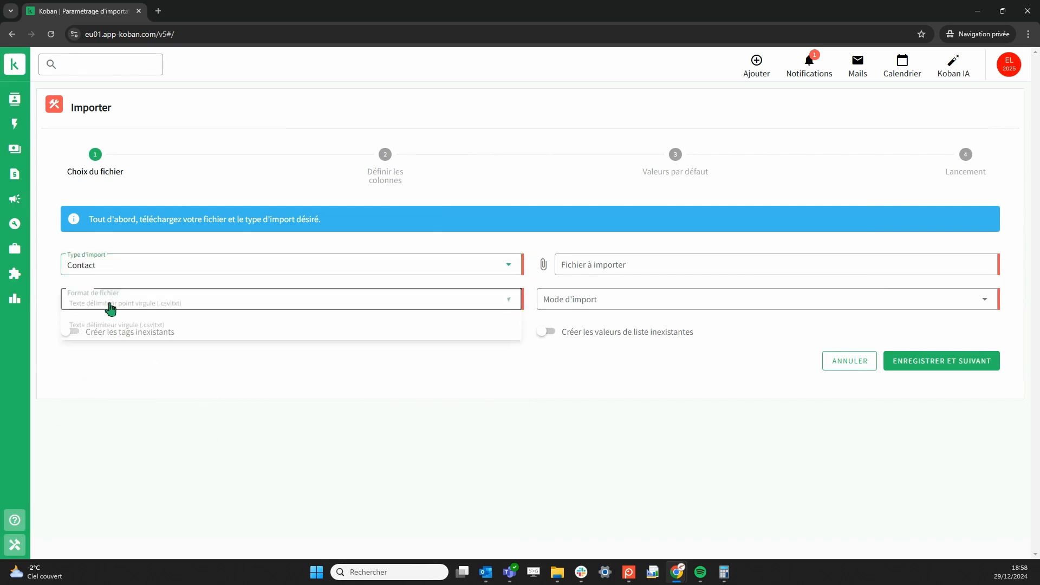
left_click(139, 307)
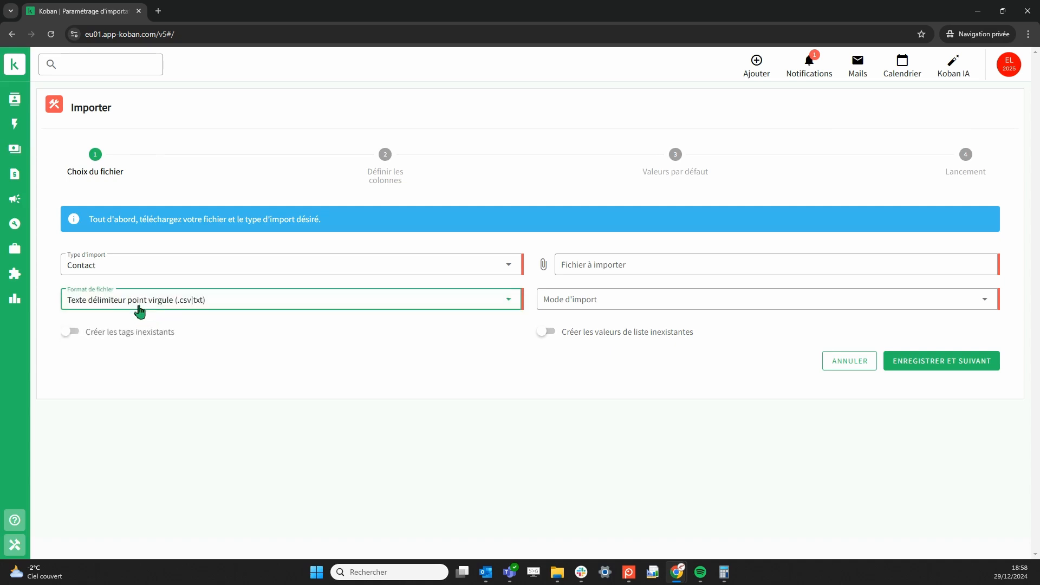
Attach the file "KOBAN - MODELE IMPORT - COMPTES ET CONTACTS - contacts" as the file to import
left_click(588, 266)
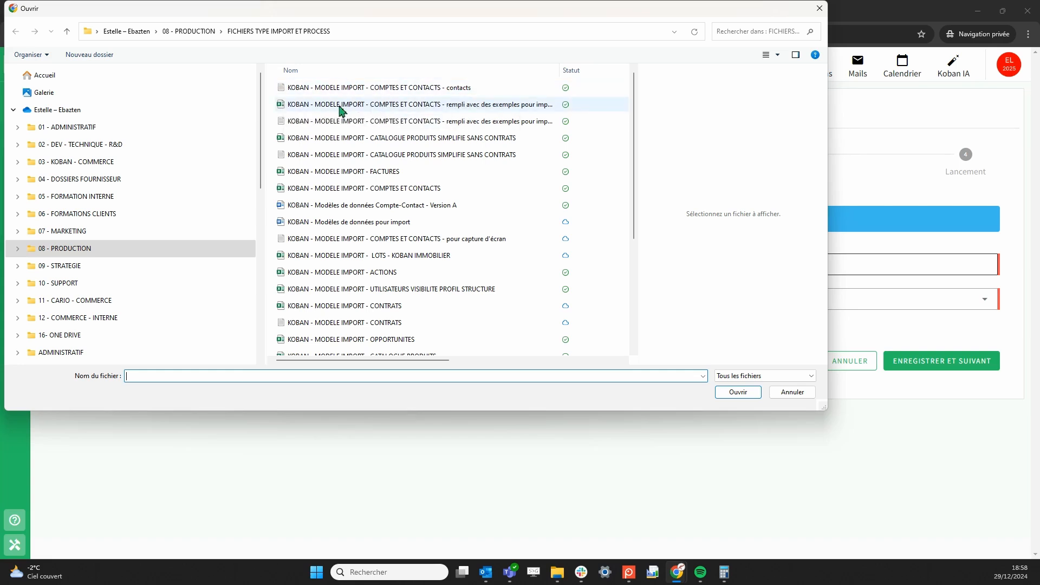
left_click(281, 92)
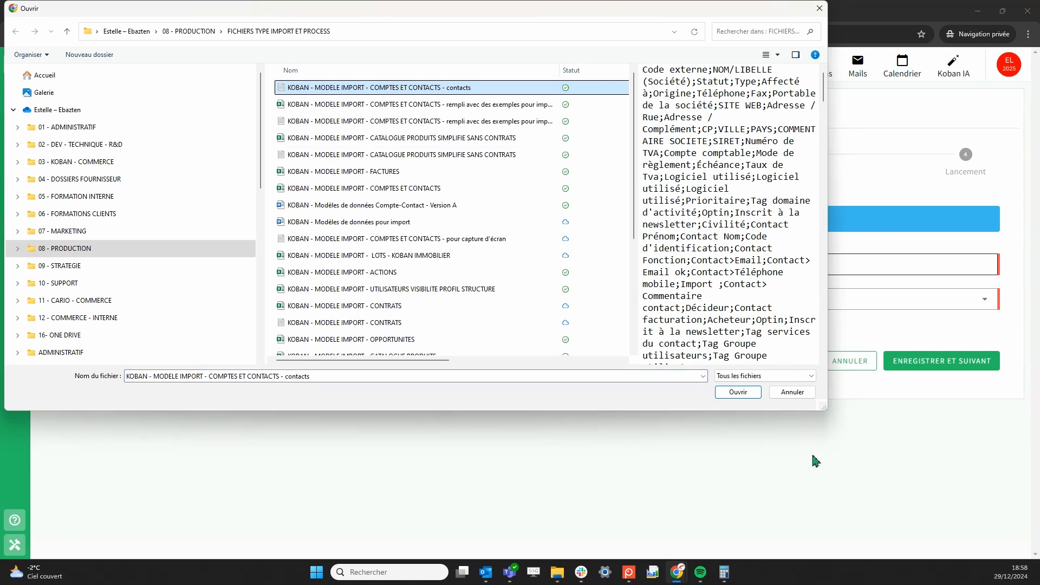
left_click(737, 392)
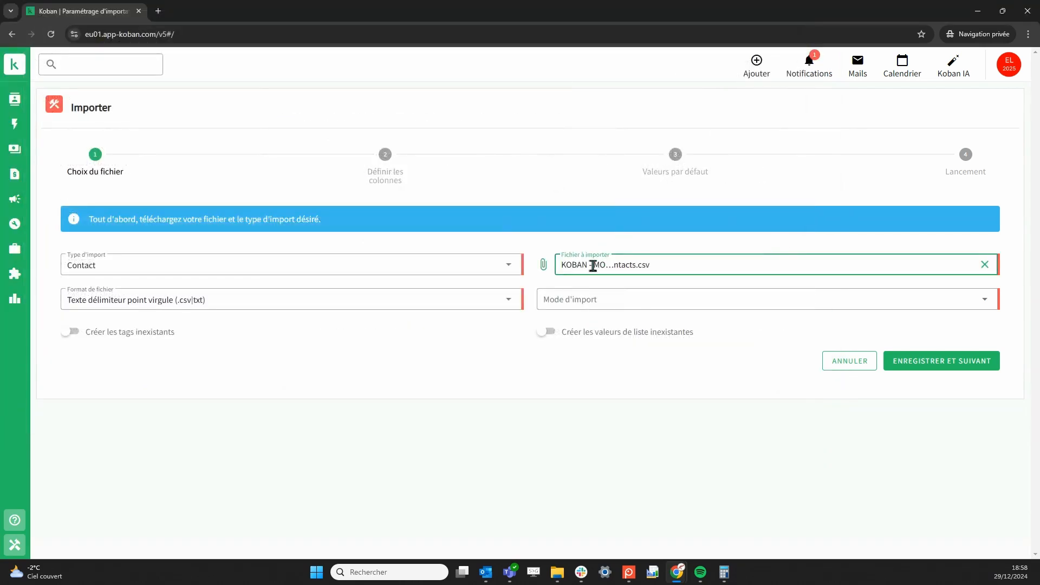
Set the import mode to "Insérer de nouvelles données", save, and continue to the column definition stage
left_click(588, 300)
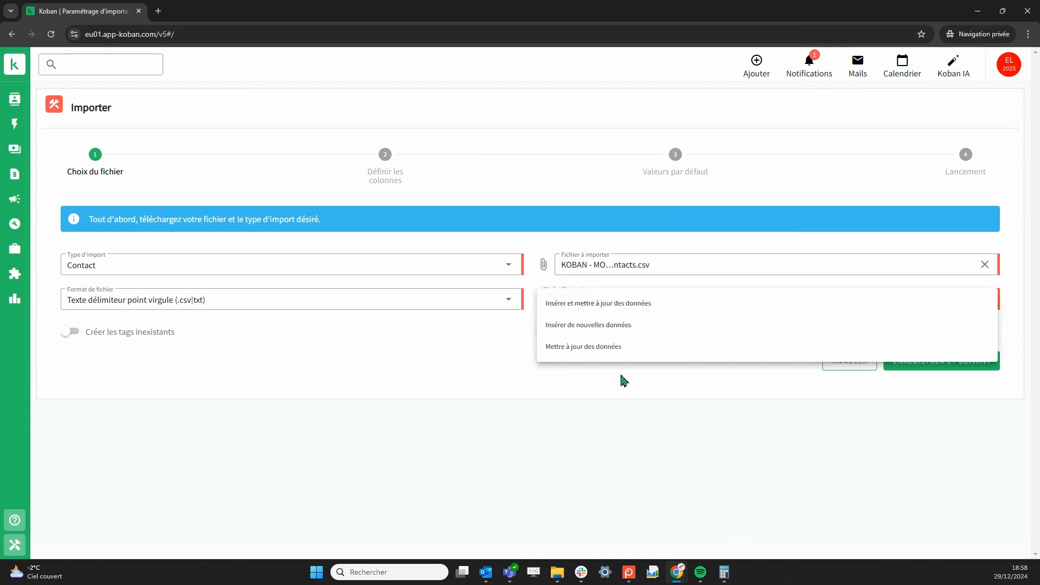
left_click(598, 327)
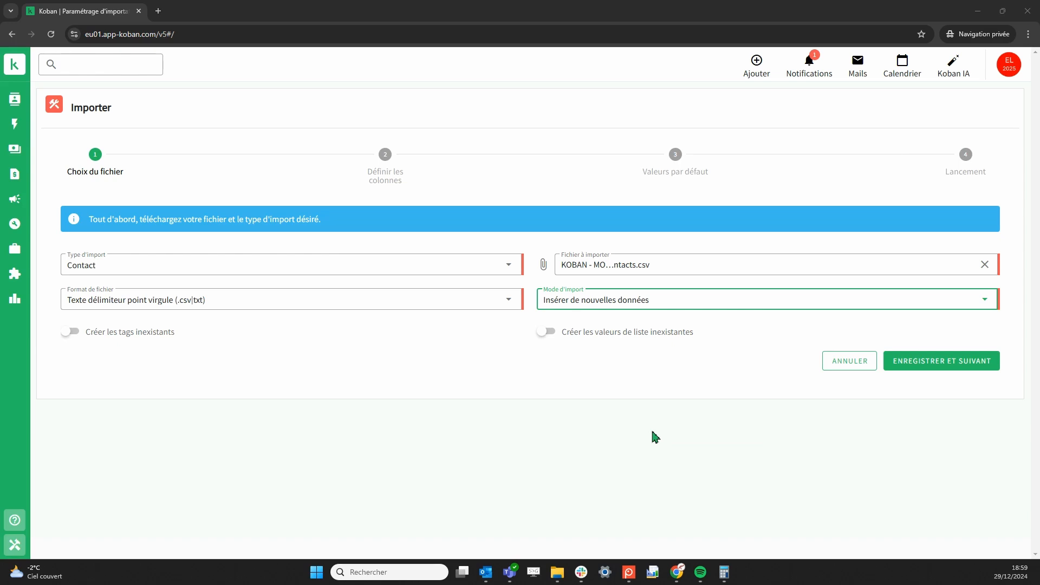
left_click(942, 367)
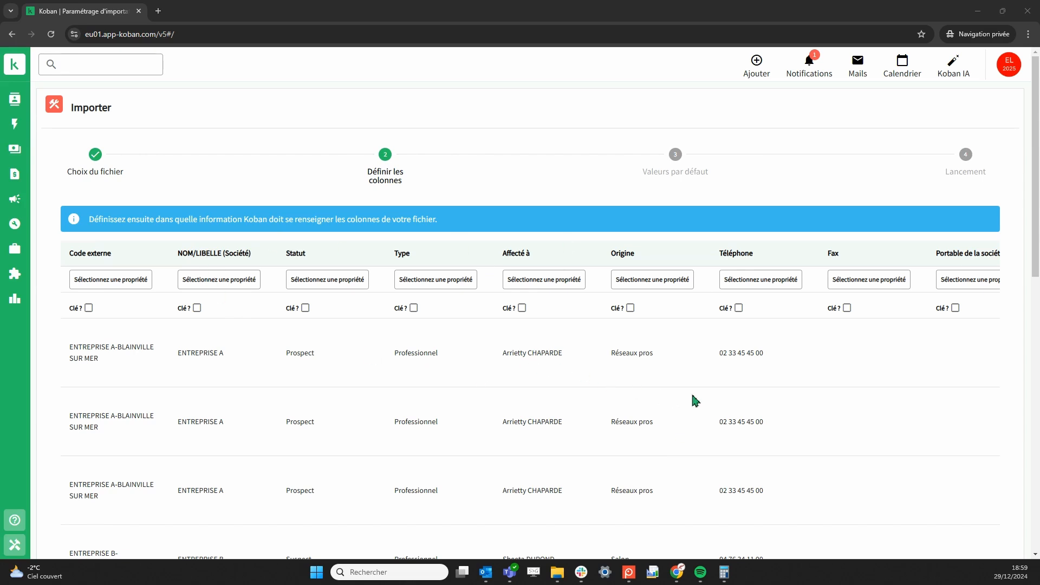
Map the Civilité column of the file to the main field "Civilité"
scroll(691, 395, "down", 1)
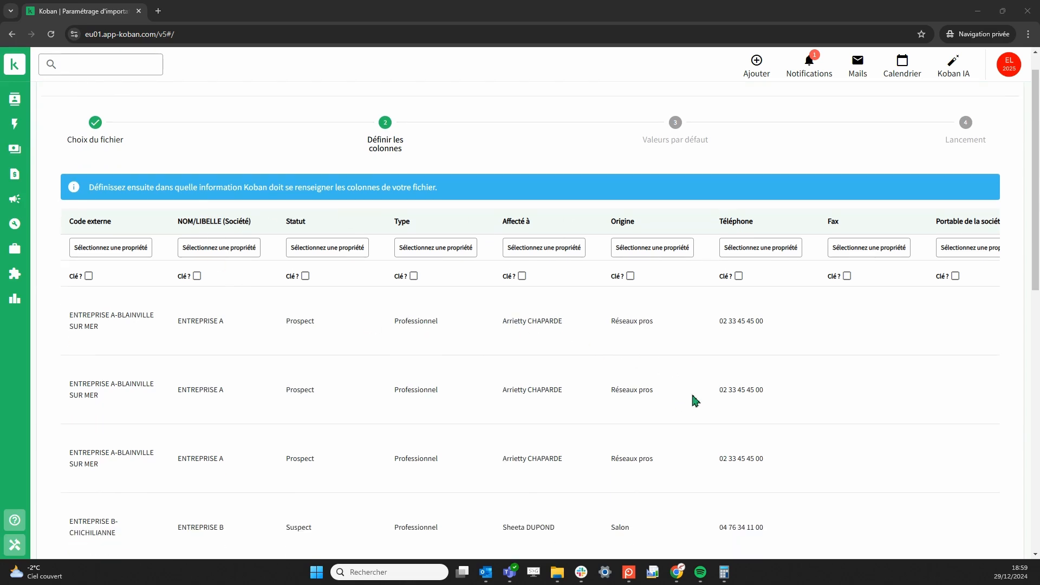
scroll(691, 396, "up", 1)
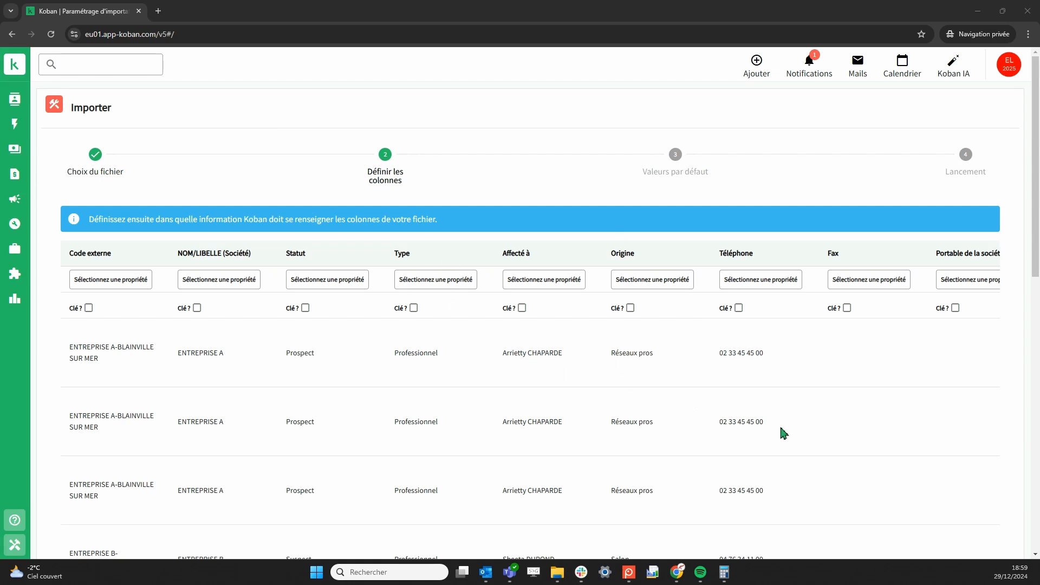
scroll(784, 433, "right", 20)
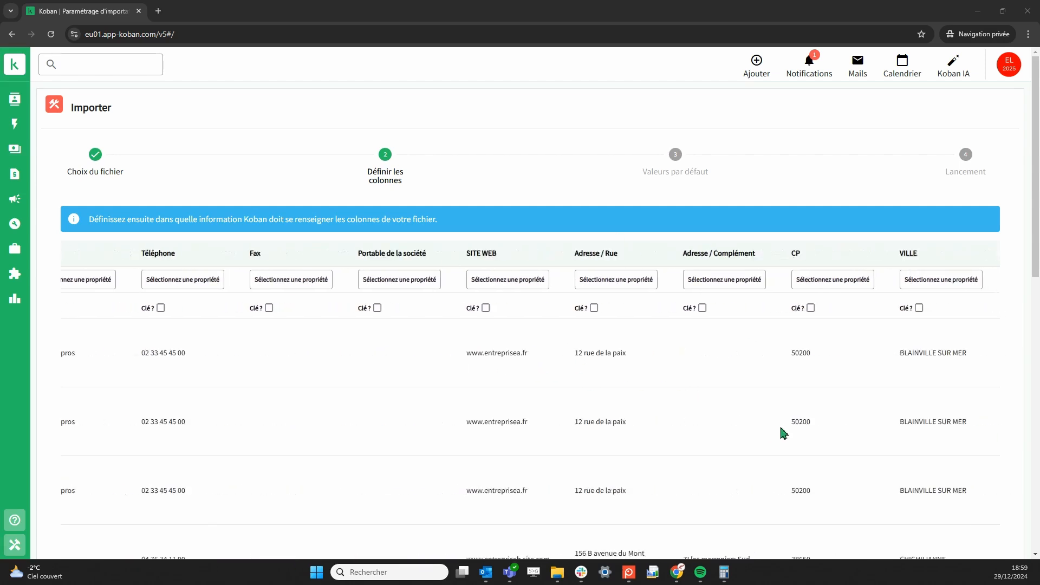
scroll(784, 433, "right", 20)
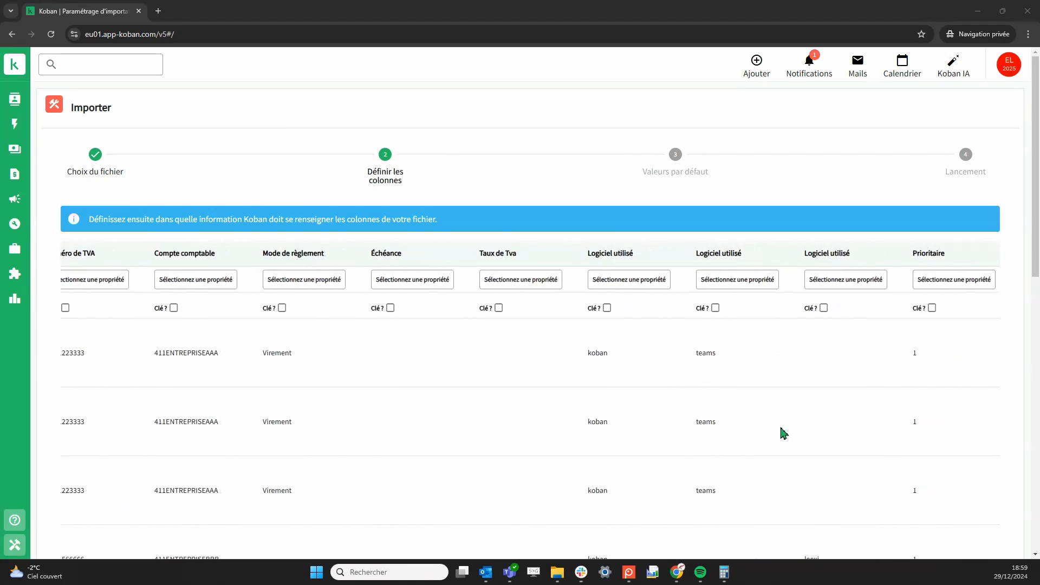
scroll(784, 434, "right", 15)
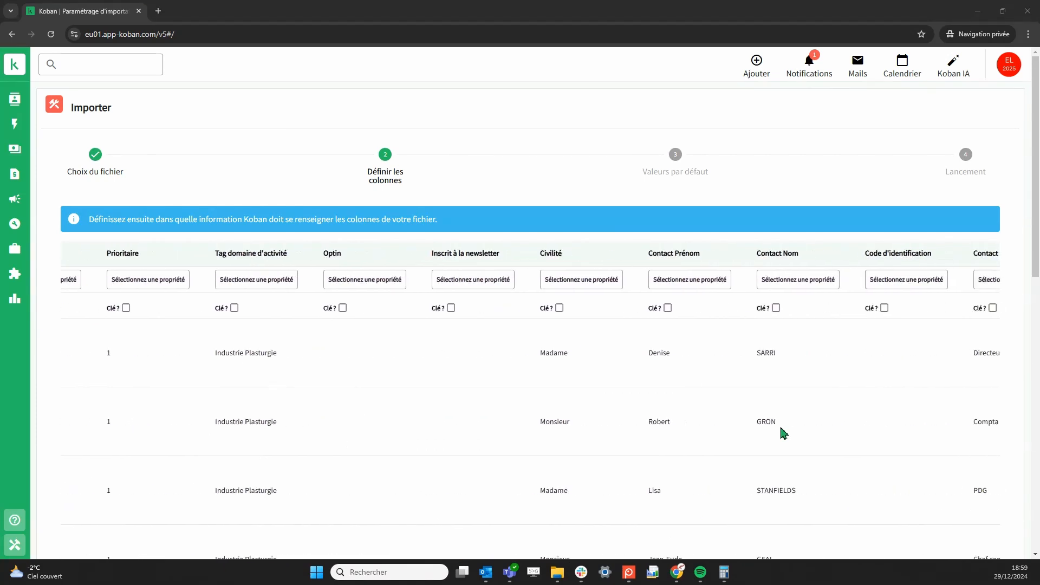
scroll(784, 433, "right", 3)
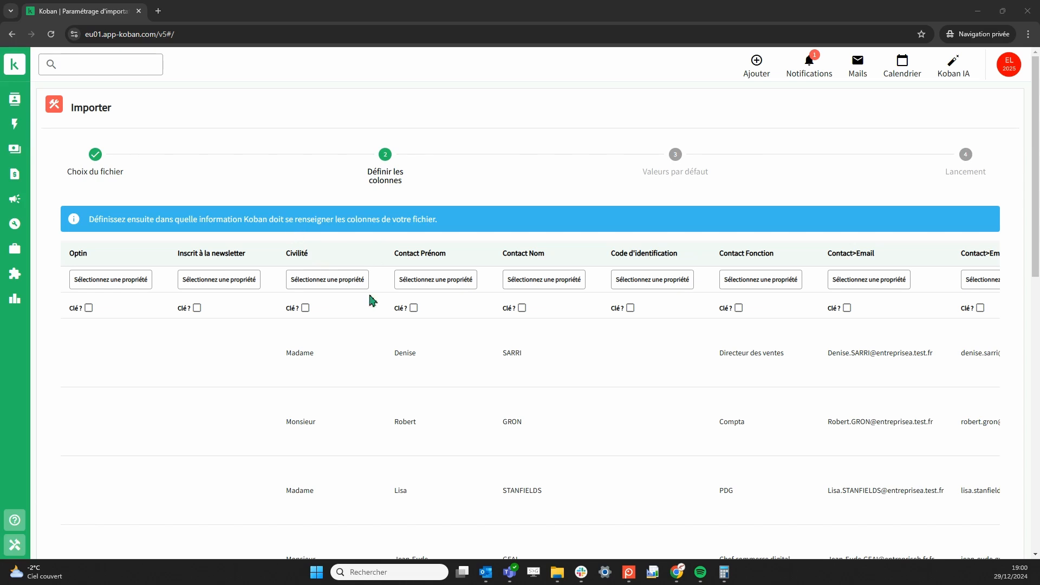
left_click(328, 287)
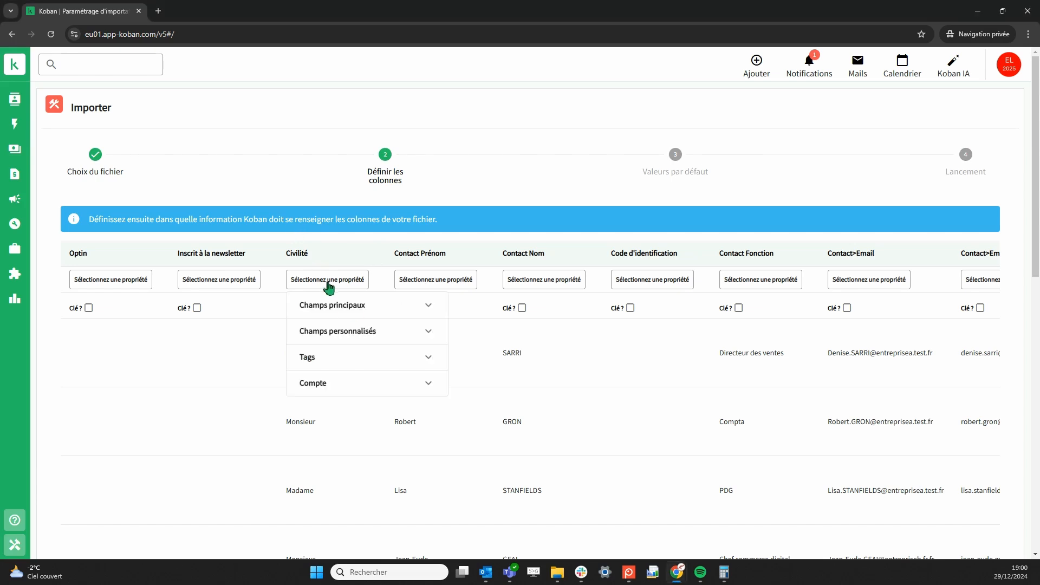
left_click(350, 305)
scroll(432, 353, "down", 3)
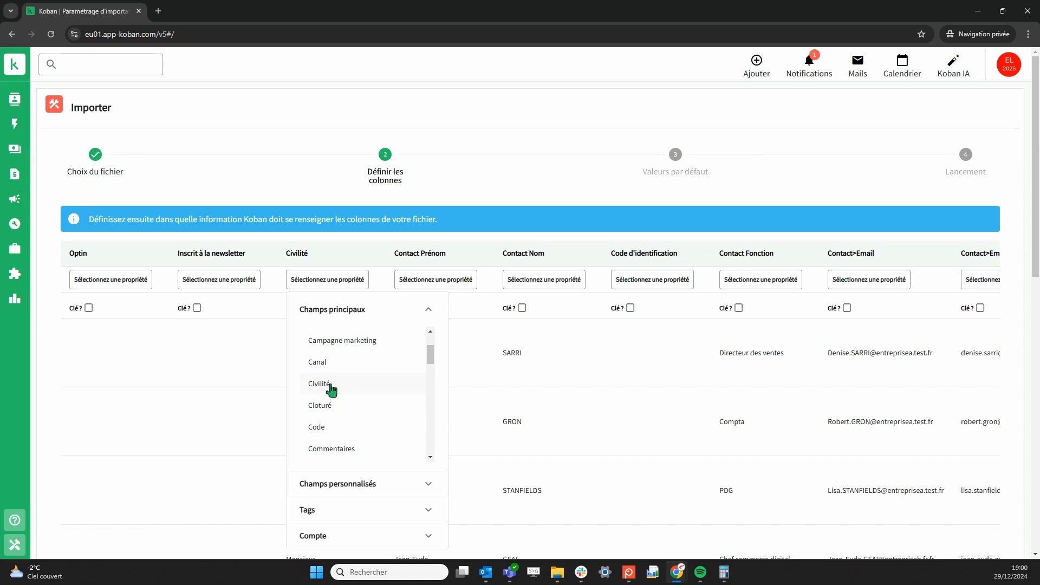
scroll(331, 389, "down", 2)
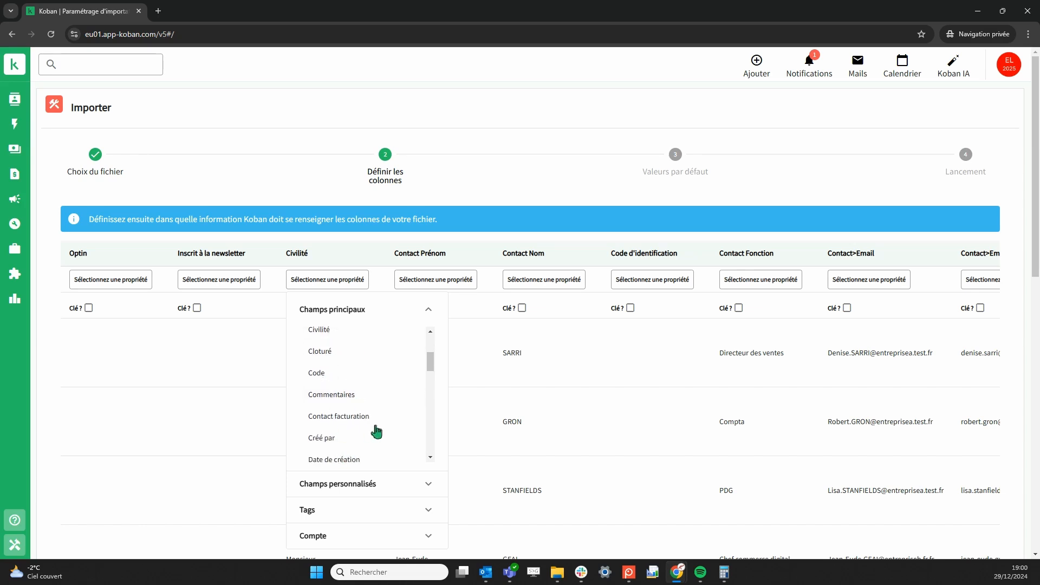
scroll(352, 407, "up", 2)
left_click(332, 395)
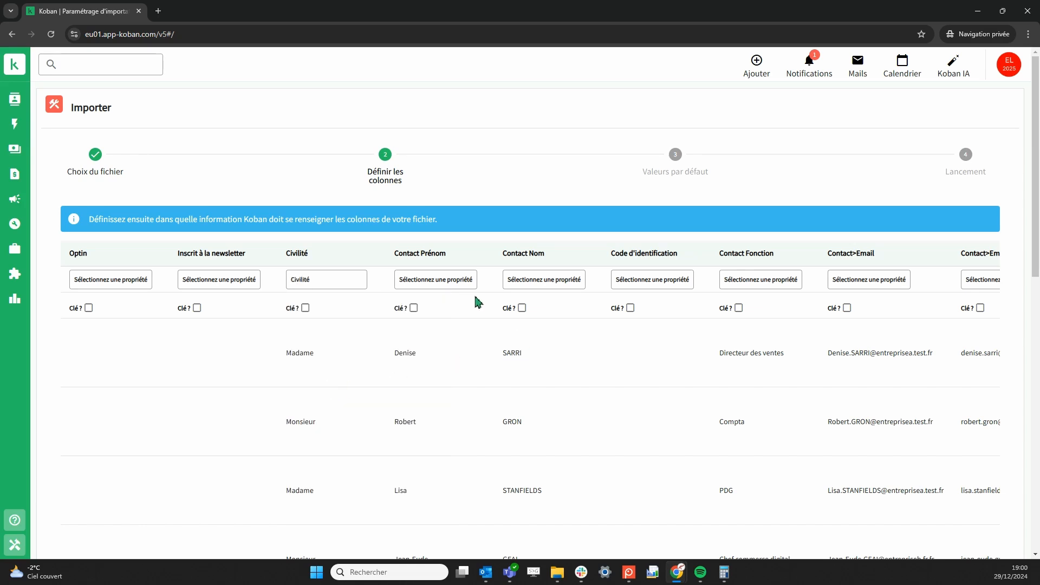
Map the Contact Prénom column to the main field "Prénom"
left_click(443, 286)
left_click(462, 306)
scroll(488, 374, "down", 1)
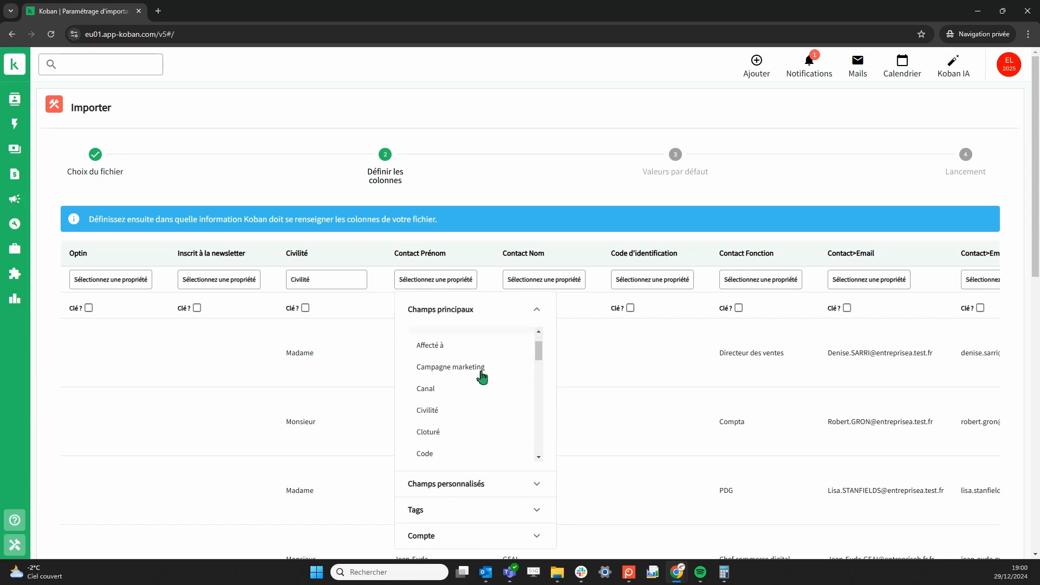
scroll(481, 377, "down", 5)
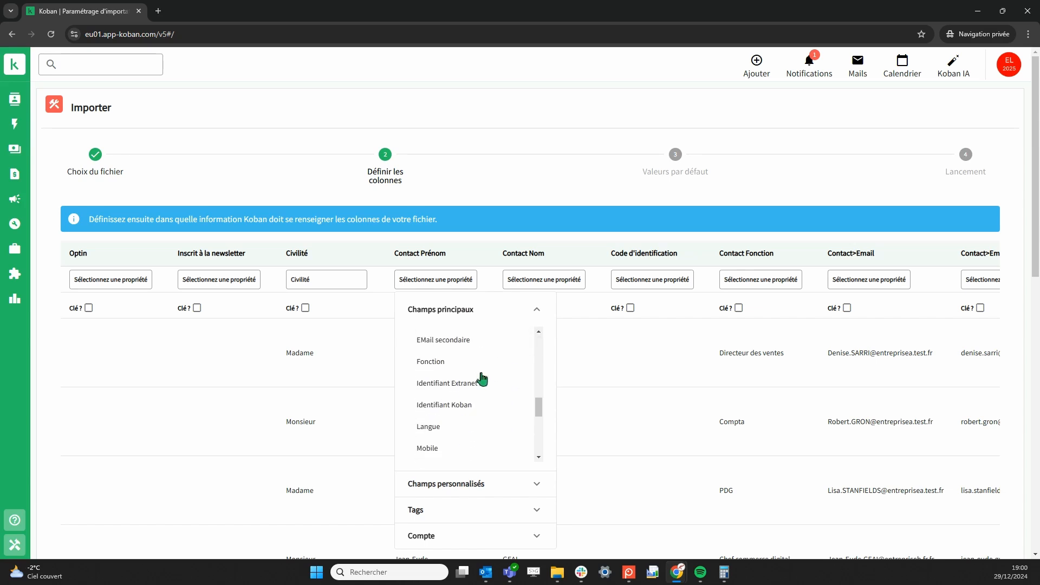
scroll(477, 382, "down", 3)
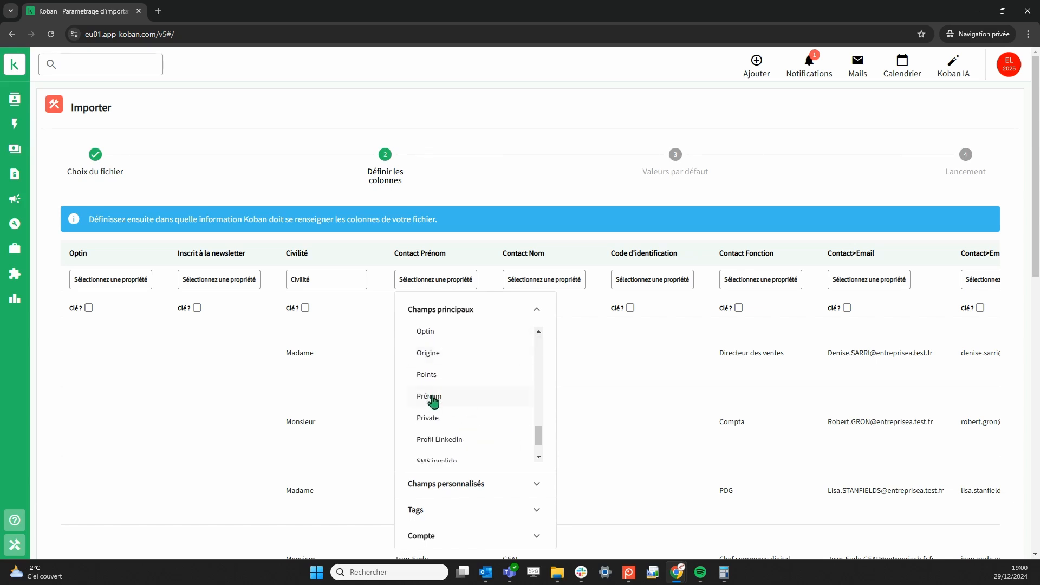
left_click(434, 397)
Map the Contact Nom column to the main field "Nom"
left_click(548, 282)
left_click(564, 307)
scroll(573, 383, "down", 3)
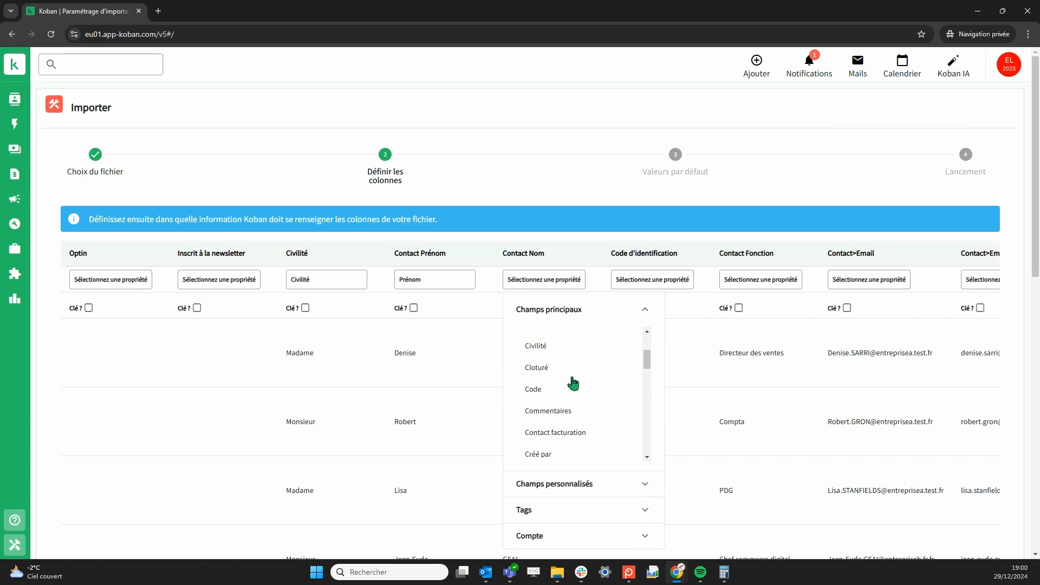
scroll(573, 384, "down", 6)
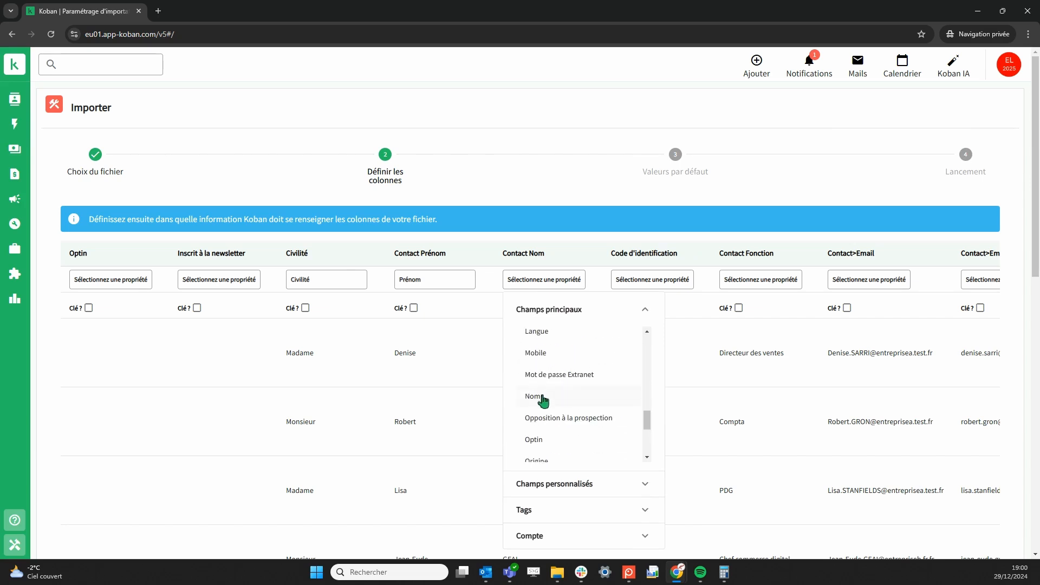
left_click(542, 398)
Map the Contact Fonction column to the main field "Fonction", leaving Code d'identification unmapped
scroll(701, 375, "right", 4)
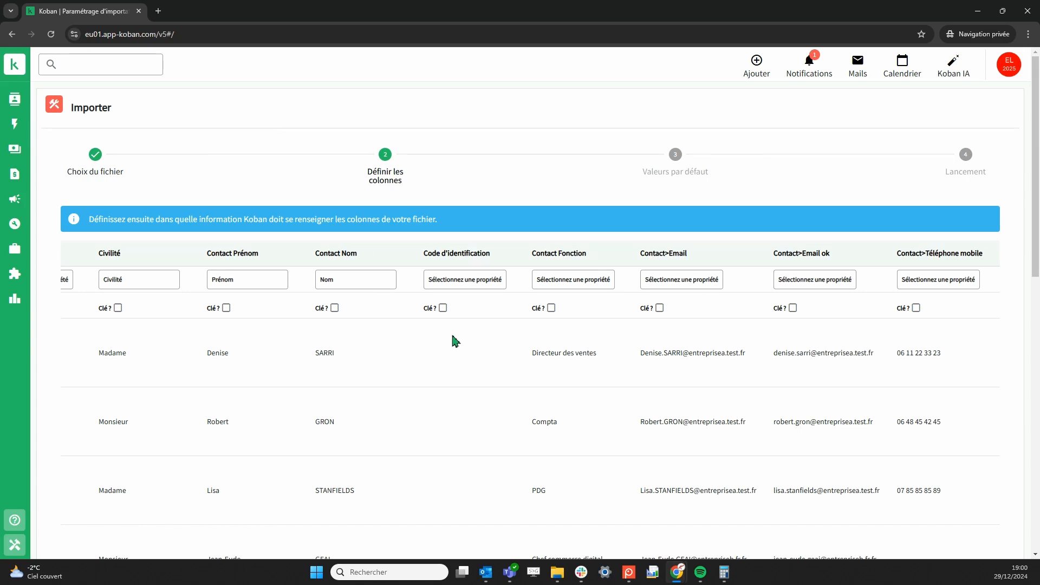
left_click(567, 282)
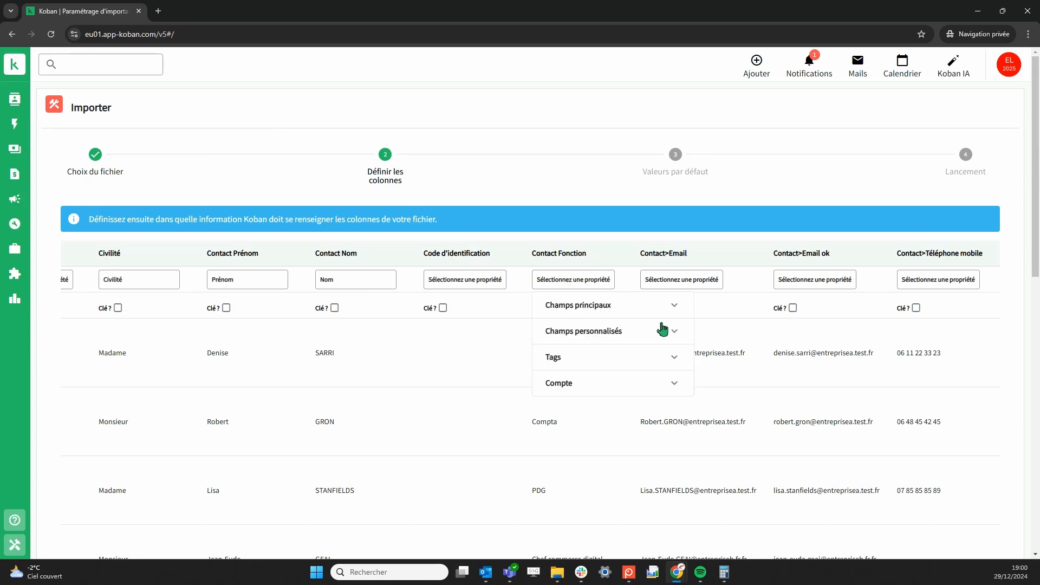
left_click(623, 319)
scroll(606, 401, "down", 3)
scroll(605, 412, "down", 6)
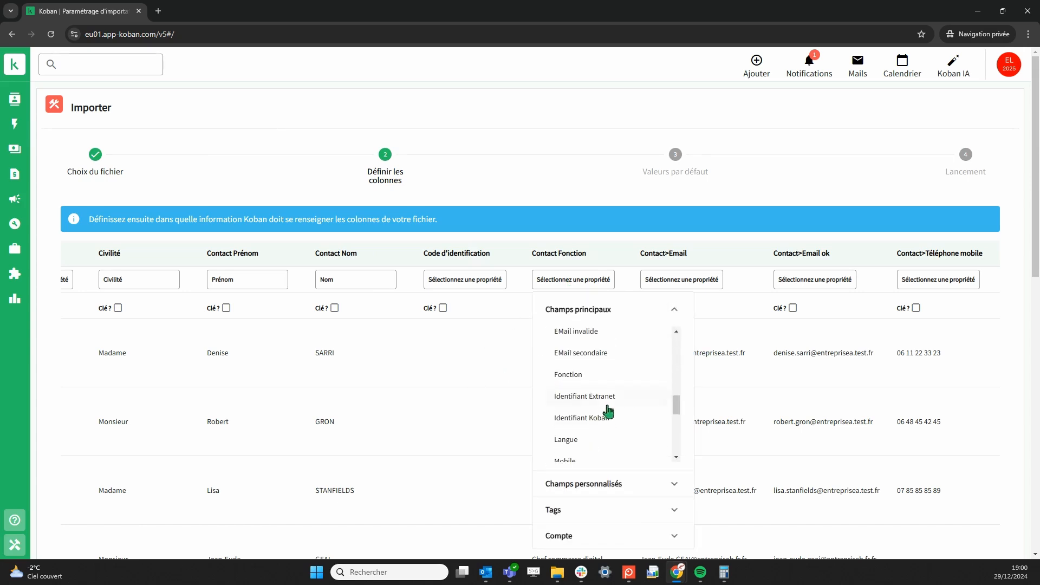
scroll(611, 414, "up", 5)
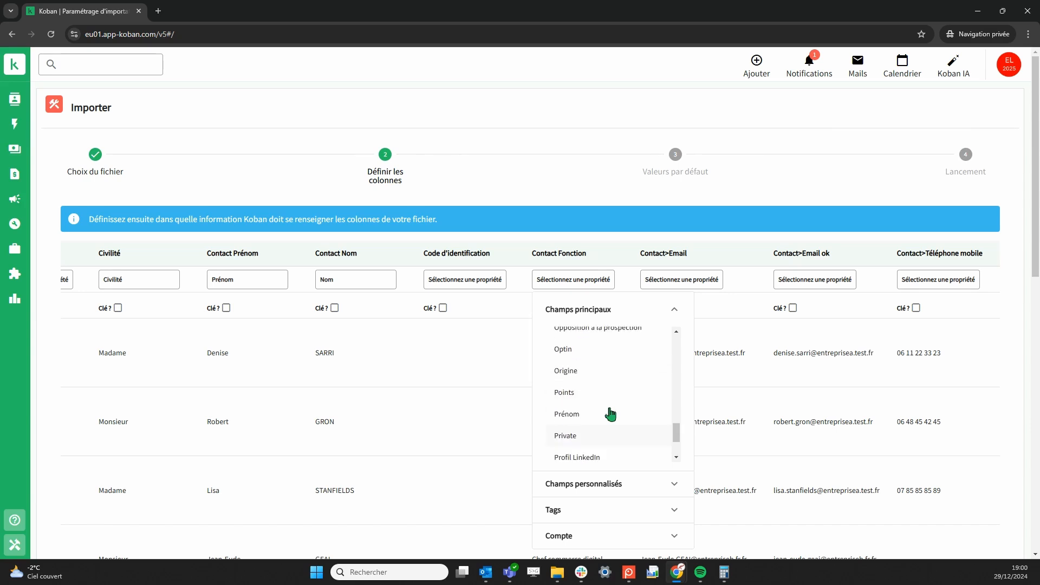
scroll(612, 415, "up", 2)
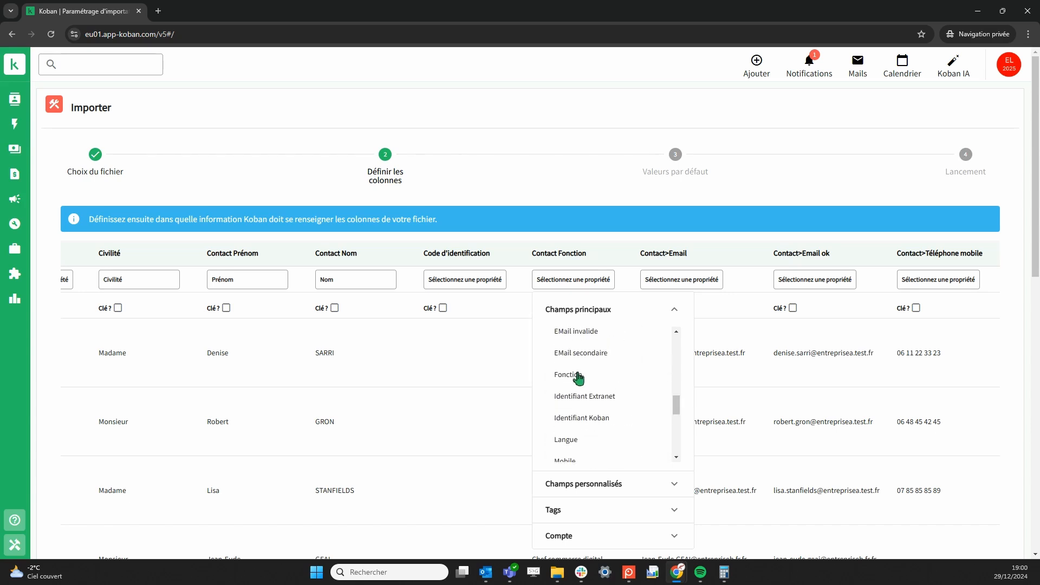
left_click(575, 391)
Map the "Contact>Email ok" column to the main field "EMail"
scroll(692, 386, "right", 4)
scroll(692, 386, "right", 2)
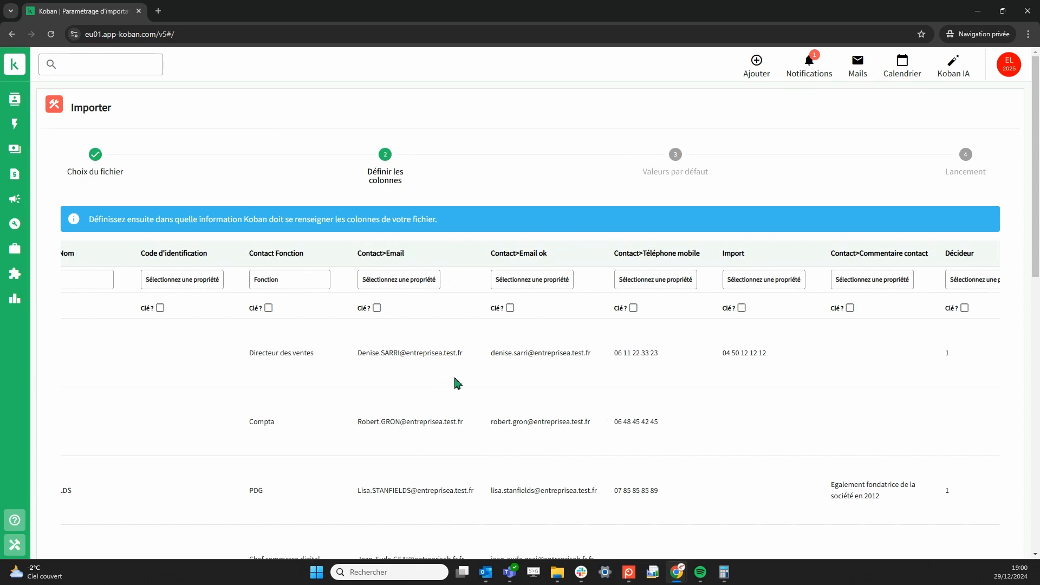
left_click(538, 281)
left_click_drag(636, 348, 636, 404)
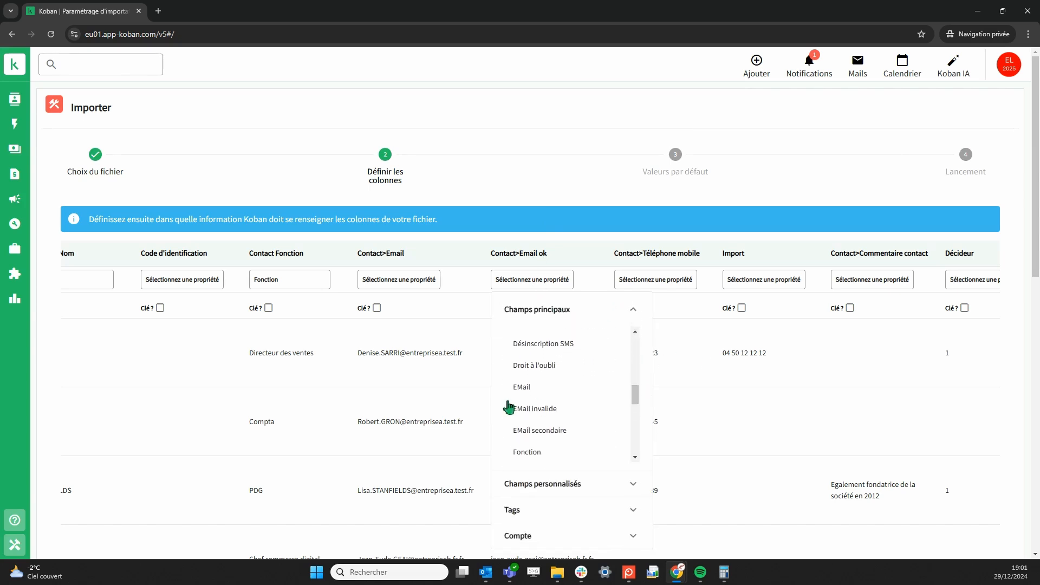
left_click(534, 390)
Map the "Contact>Téléphone mobile" column to the main field "Mobile"
left_click(663, 287)
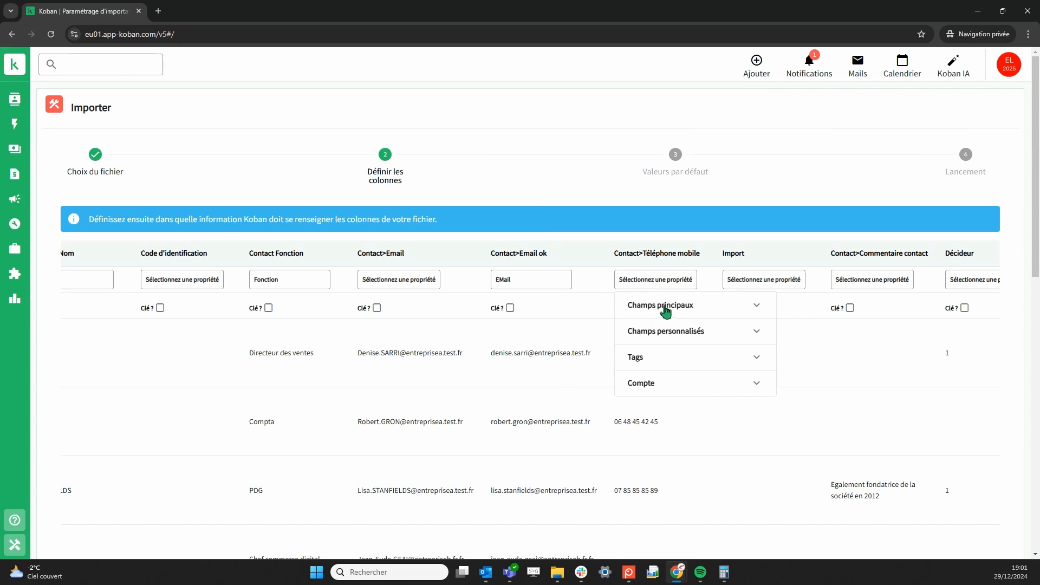
left_click(661, 313)
scroll(692, 415, "down", 5)
scroll(692, 416, "down", 3)
scroll(692, 417, "up", 4)
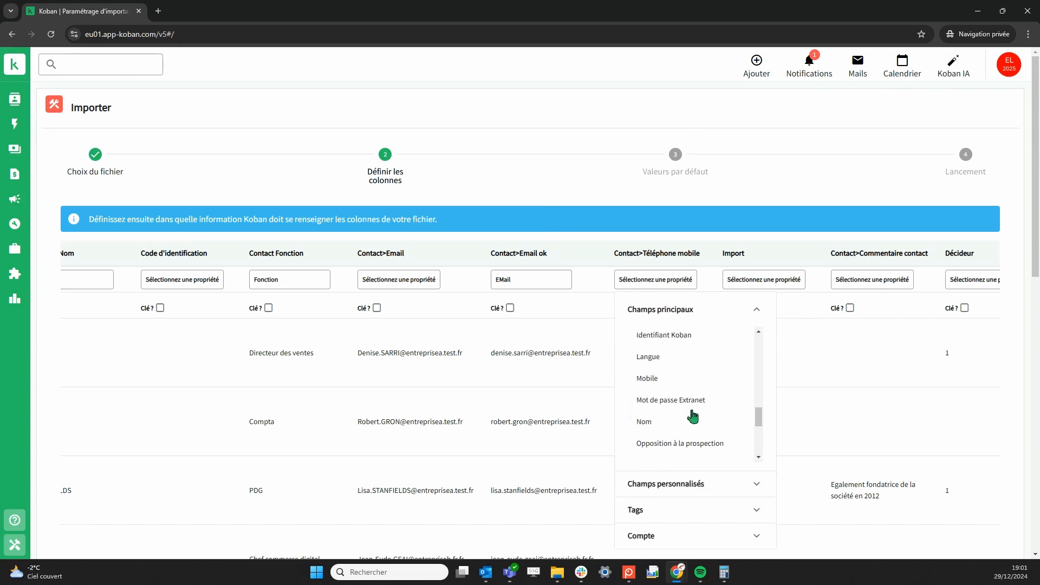
left_click(662, 409)
Map the Import column, which holds the contacts' landline numbers, to the main field "Téléphone"
scroll(699, 412, "right", 5)
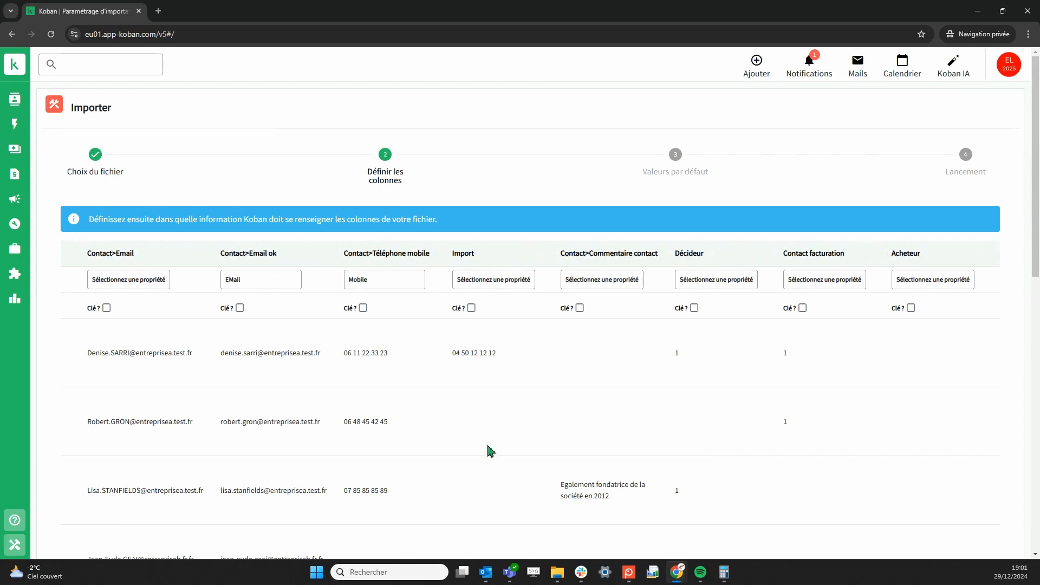
left_click(493, 289)
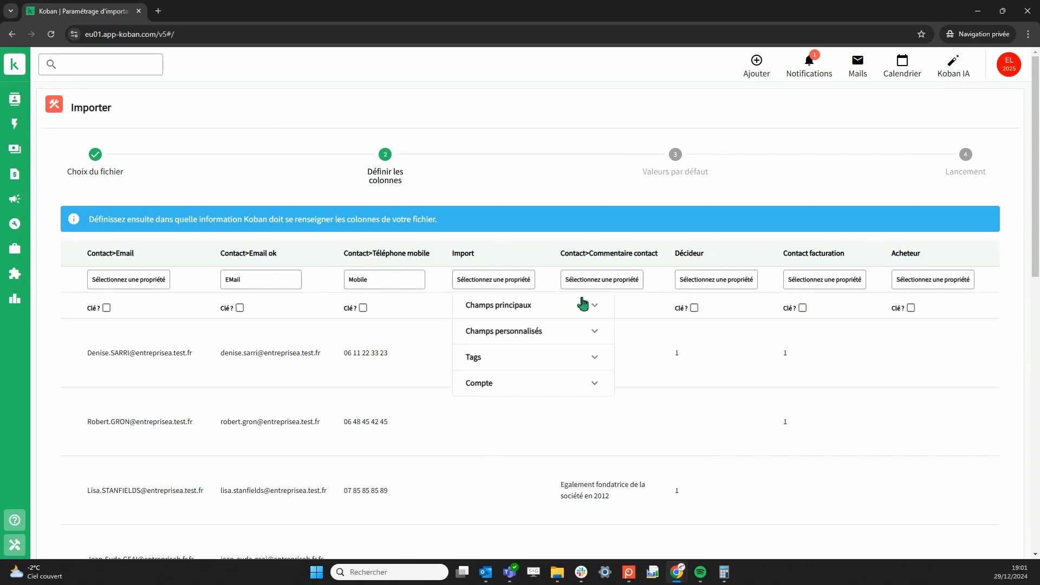
left_click(503, 304)
scroll(542, 420, "down", 2)
scroll(542, 420, "down", 6)
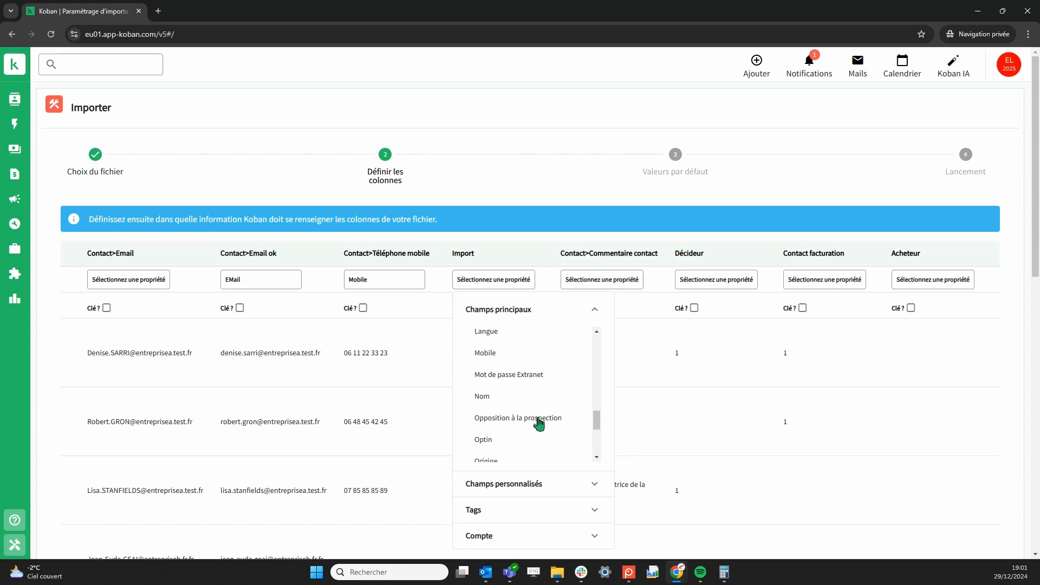
scroll(531, 423, "down", 6)
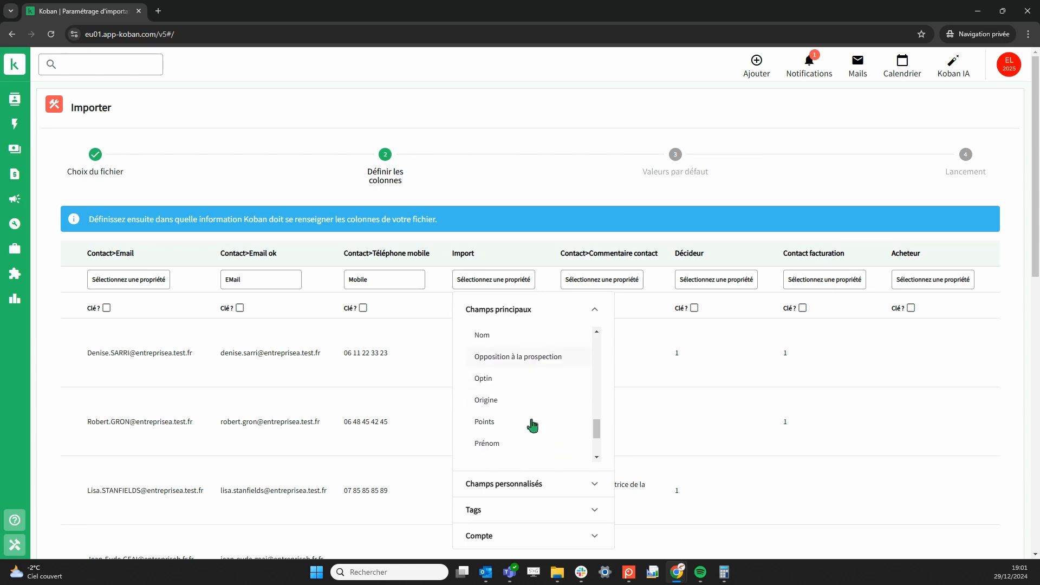
left_click(503, 449)
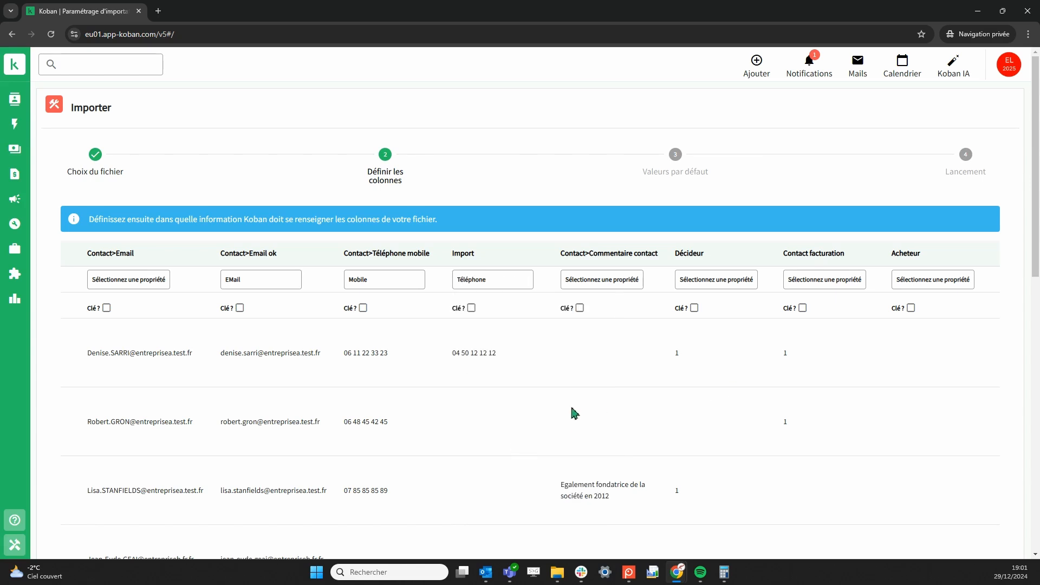
Map the "Contact>Commentaire contact" column to the main field "Commentaires"
scroll(570, 414, "right", 3)
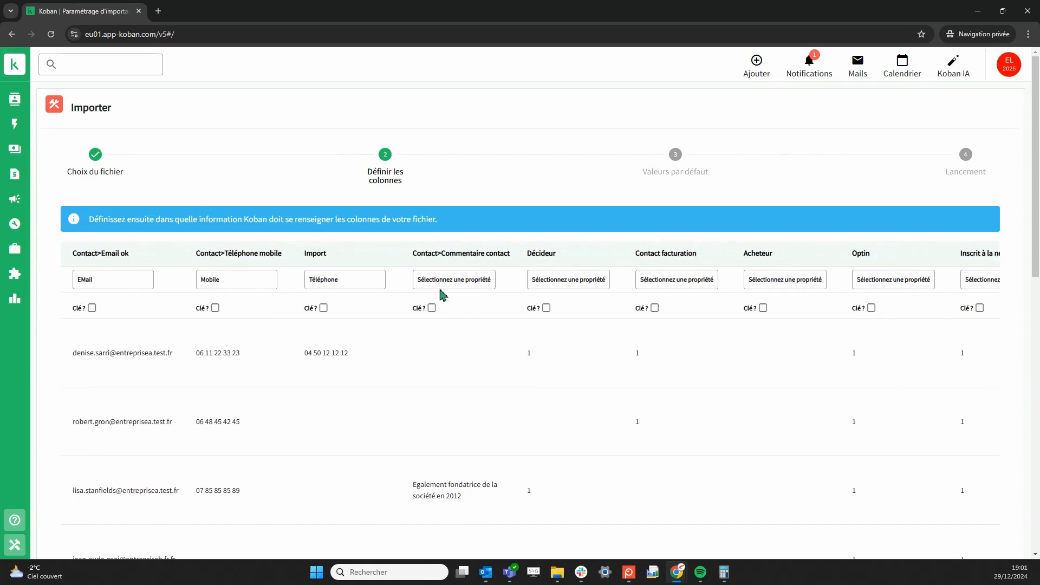
left_click(442, 283)
left_click(462, 306)
left_click_drag(556, 344, 561, 372)
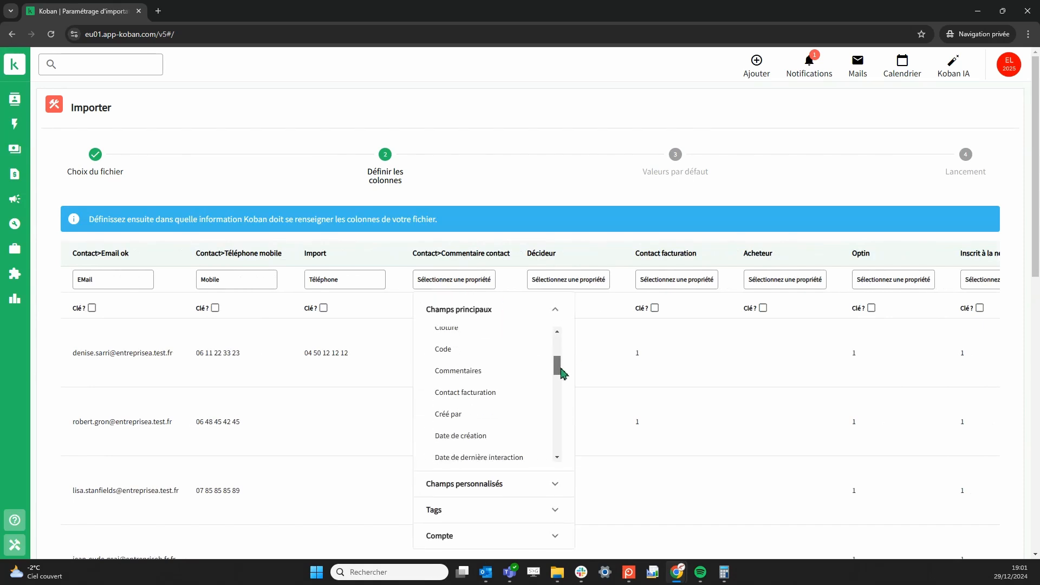
left_click(473, 370)
Map the Décideur column to the main field "Décideur"
scroll(642, 390, "right", 2)
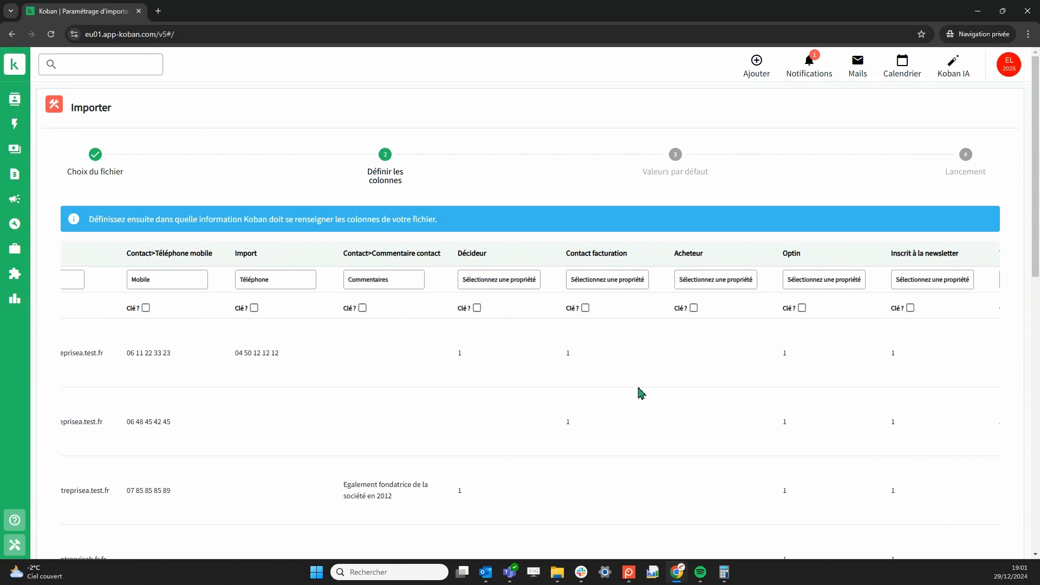
scroll(641, 392, "right", 2)
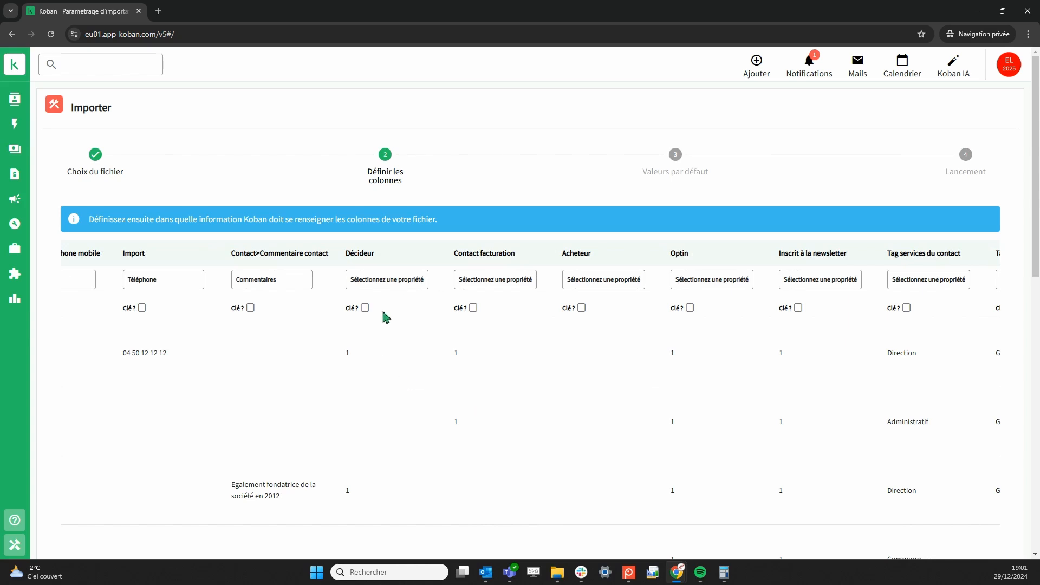
left_click(375, 286)
left_click(390, 308)
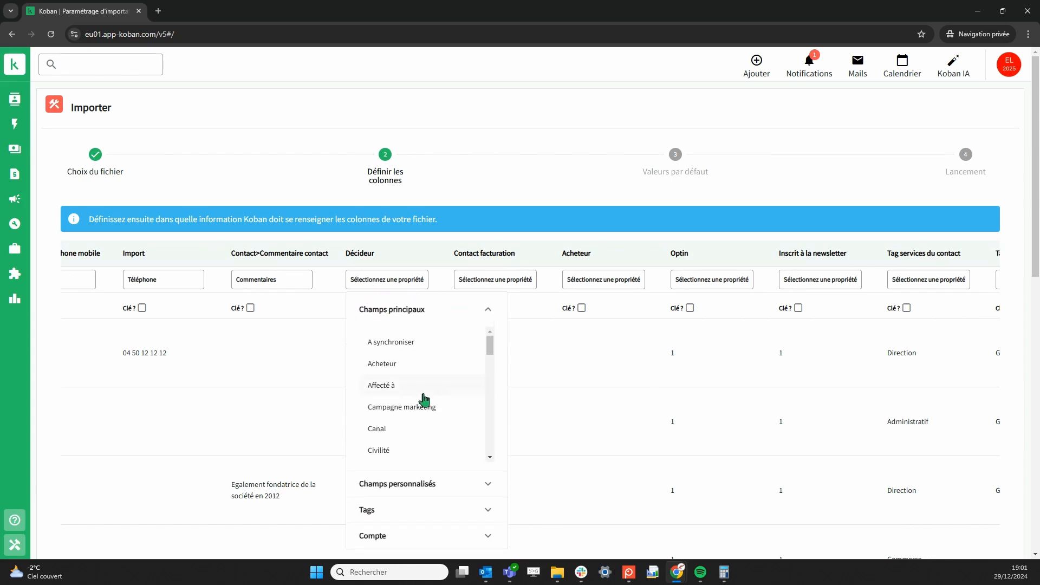
scroll(424, 400, "down", 5)
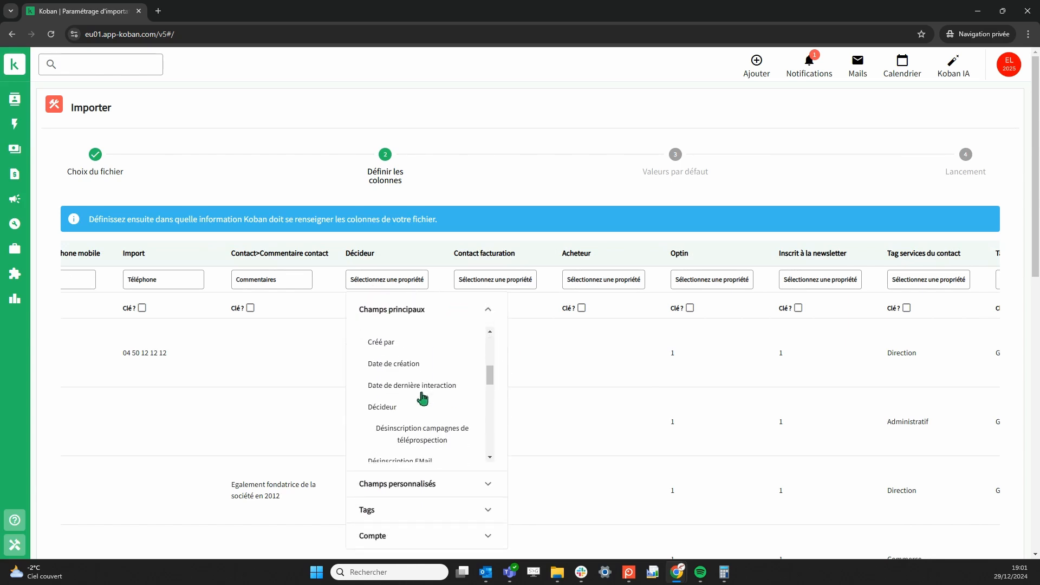
left_click(388, 407)
Map the Contact facturation column to the main field "Contact facturation"
left_click(477, 282)
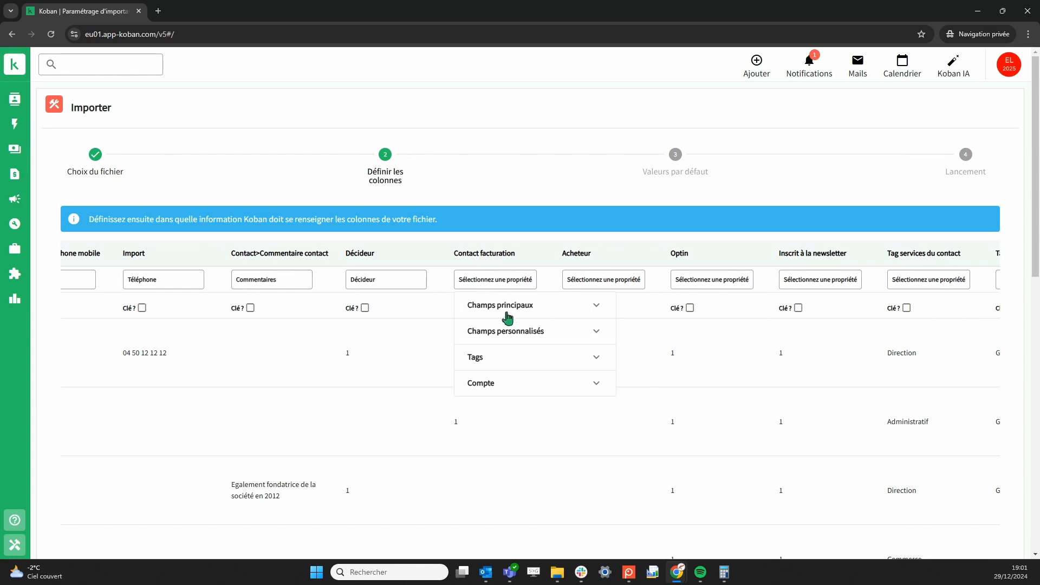
left_click(507, 318)
scroll(520, 406, "down", 3)
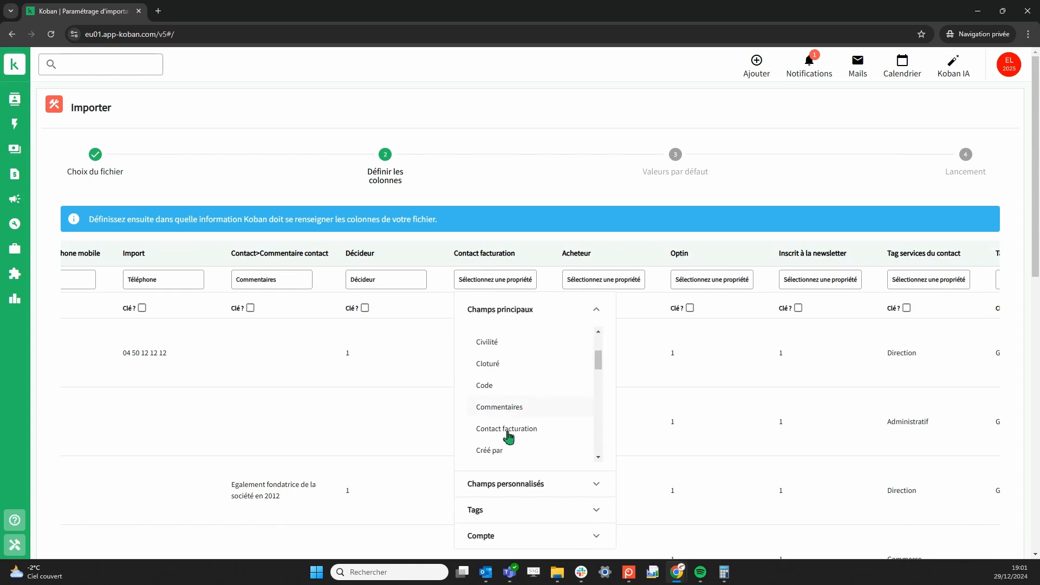
left_click(507, 431)
Map the Acheteur column to the main field "Acheteur"
left_click(603, 282)
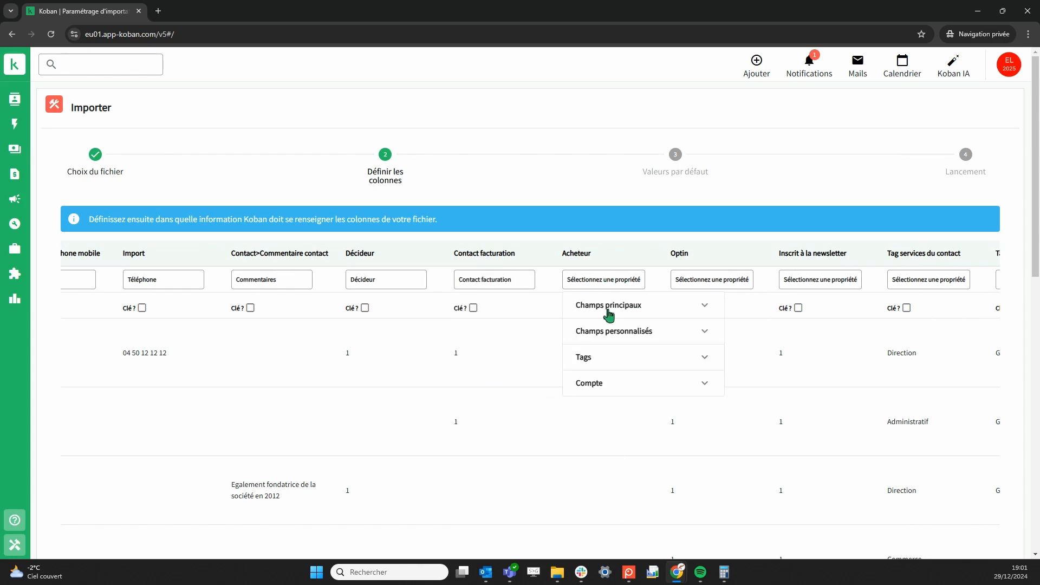
left_click(608, 307)
left_click(604, 364)
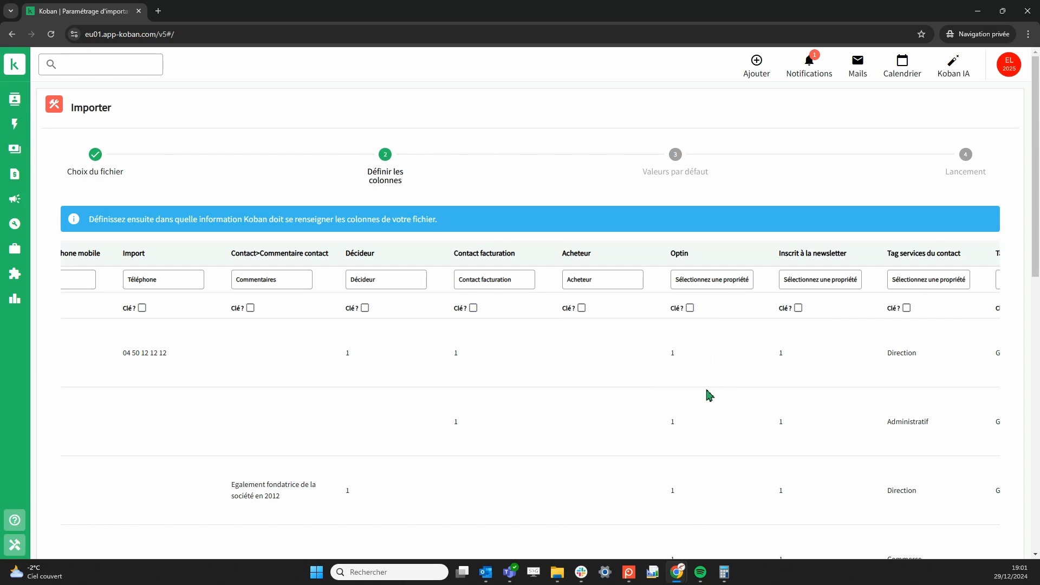
Map the Optin column to the main field "Optin"
scroll(706, 348, "right", 3)
left_click(558, 282)
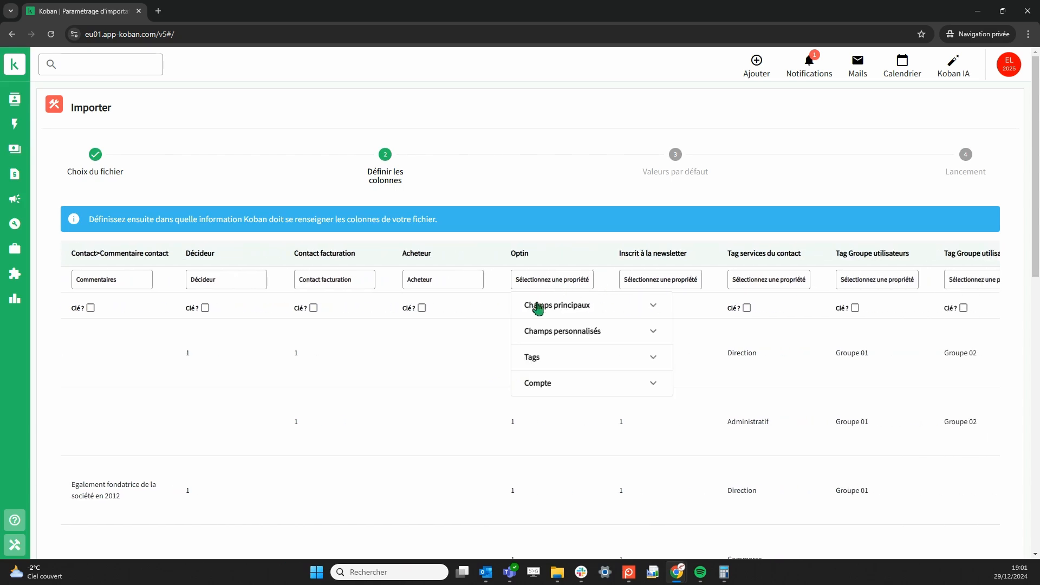
left_click(538, 308)
scroll(604, 383, "down", 8)
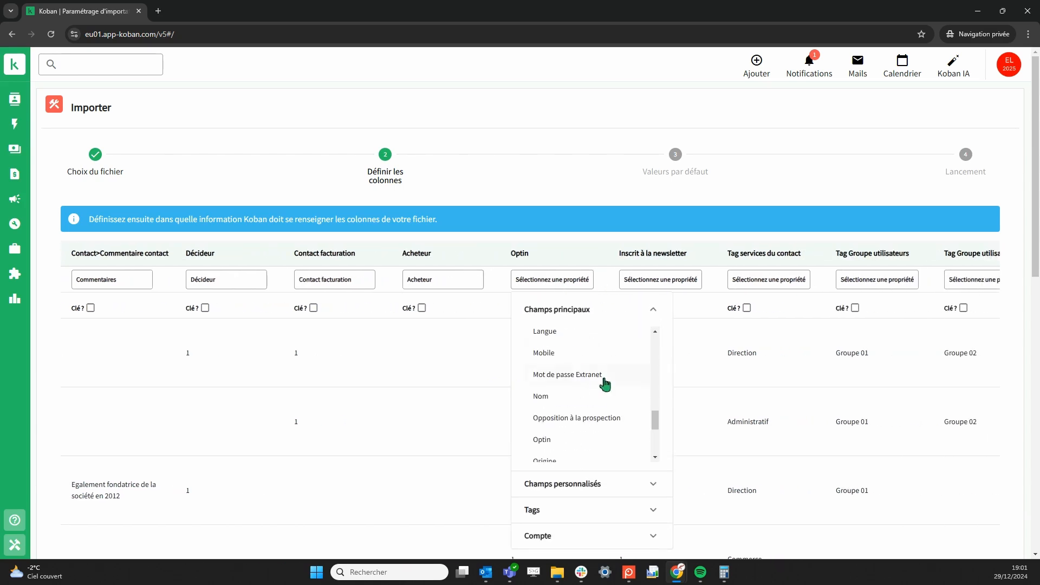
scroll(605, 384, "down", 2)
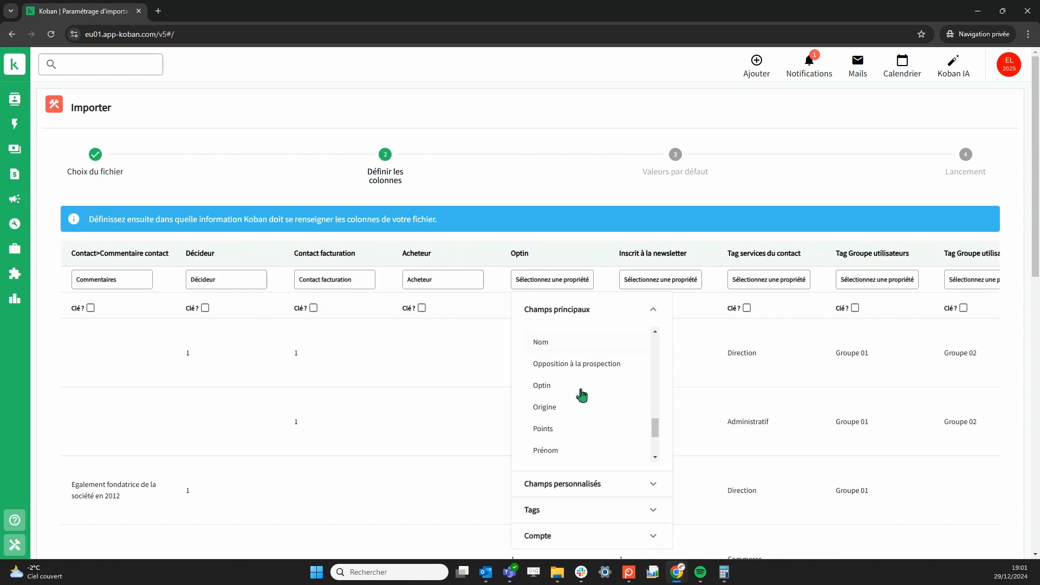
left_click(542, 387)
Map the "Inscrit à la newsletter" column after Optin to the custom field "Newsletter"
left_click(657, 282)
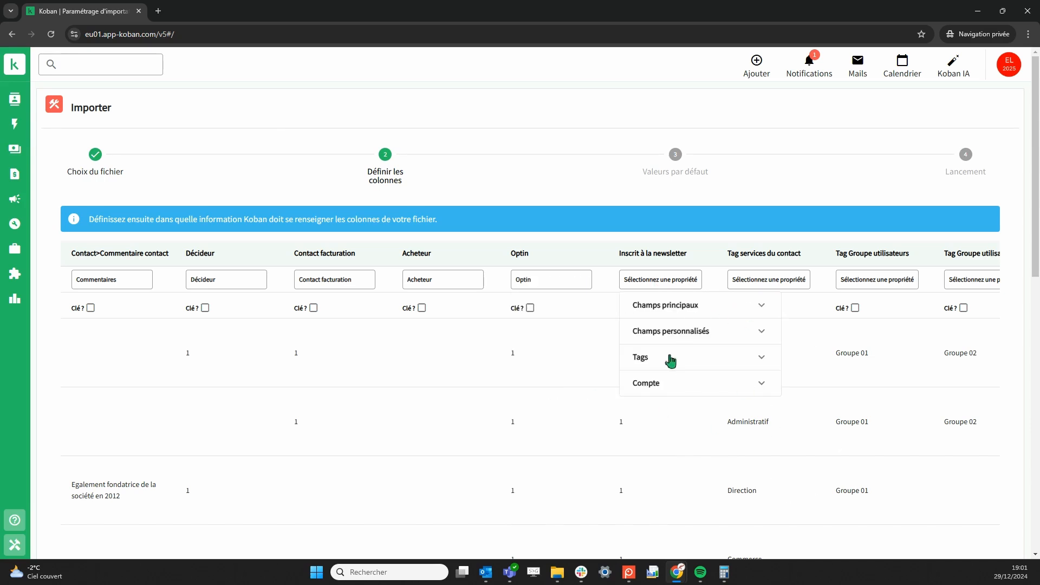
left_click(669, 332)
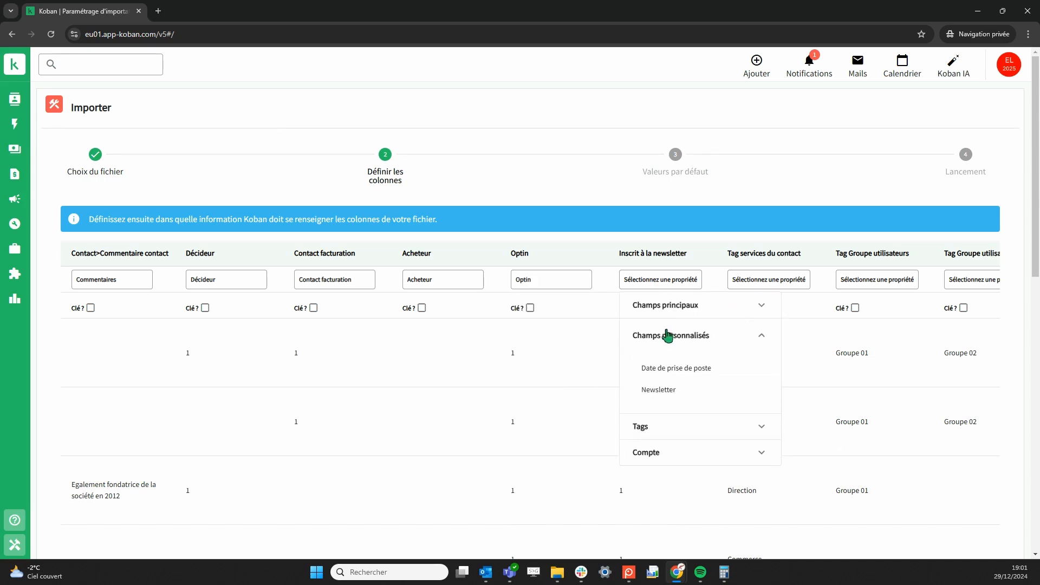
left_click(655, 395)
Map the "Tag services du contact" column to the tag "Service du contact"
scroll(699, 404, "right", 5)
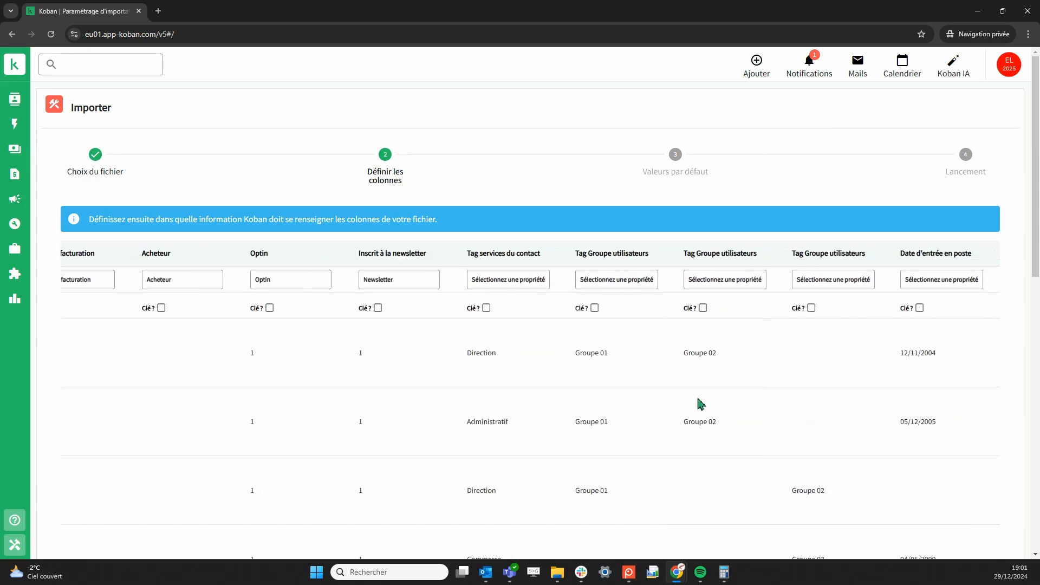
scroll(701, 404, "down", 1)
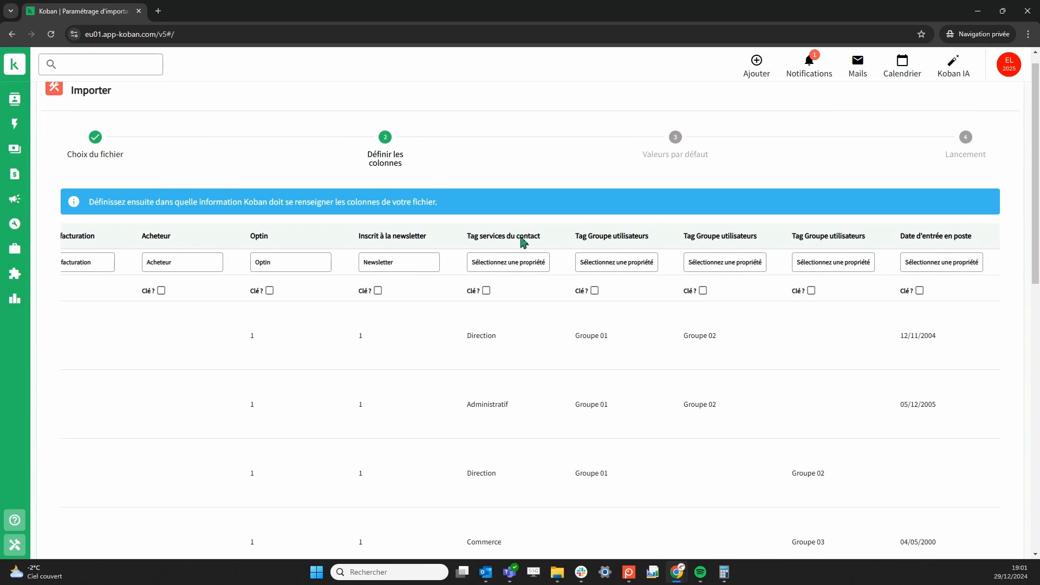
left_click(520, 269)
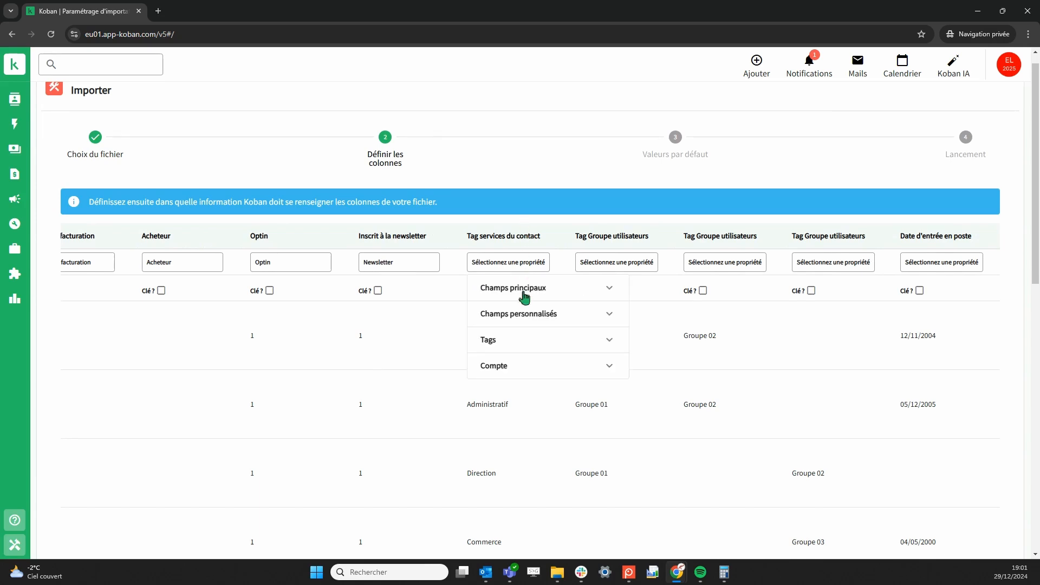
left_click(511, 350)
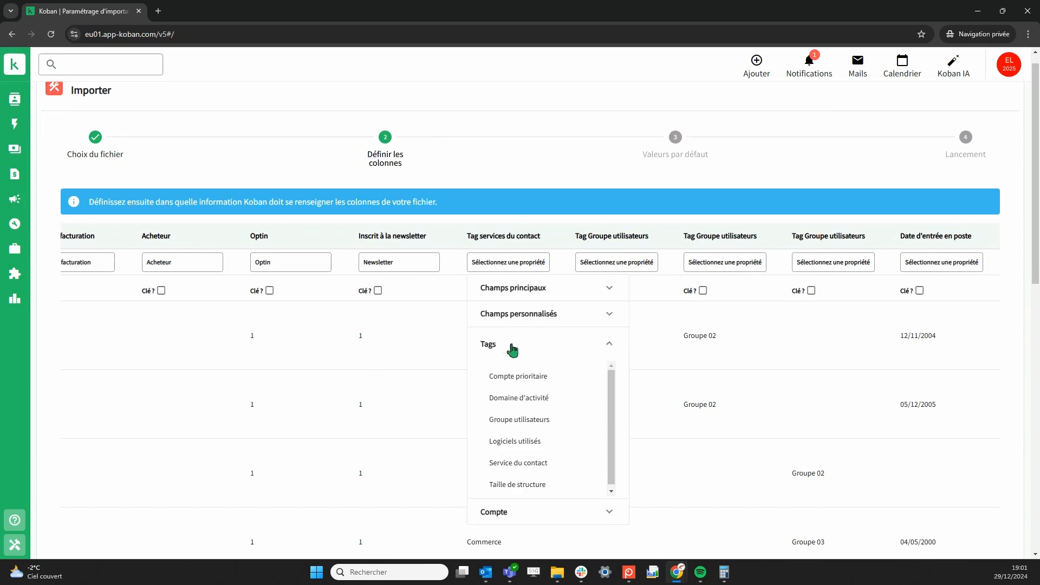
left_click(528, 467)
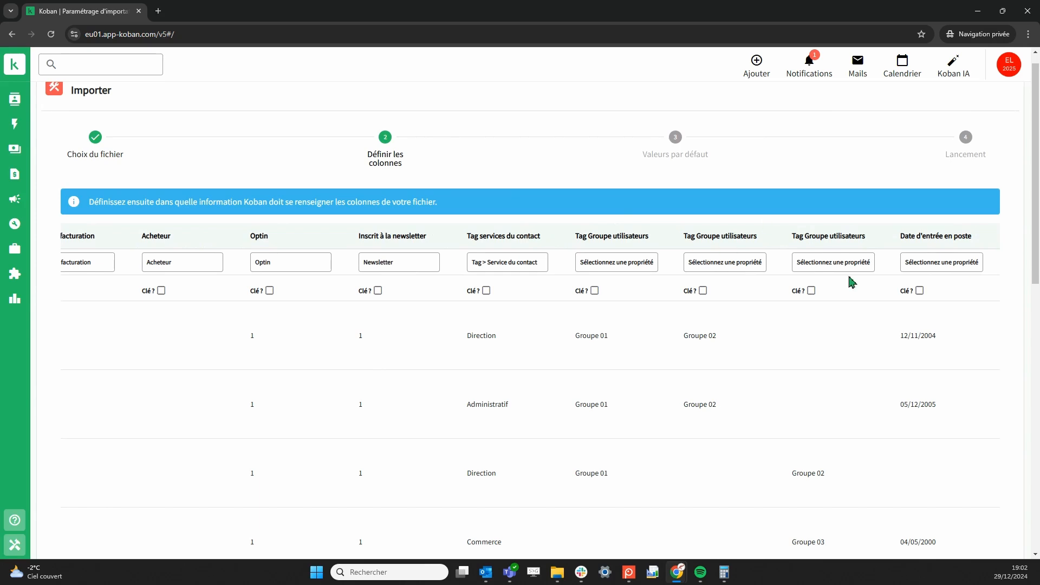
Map all three "Tag Groupe utilisateurs" columns to the tag "Groupe utilisateurs"
left_click(638, 264)
left_click(620, 340)
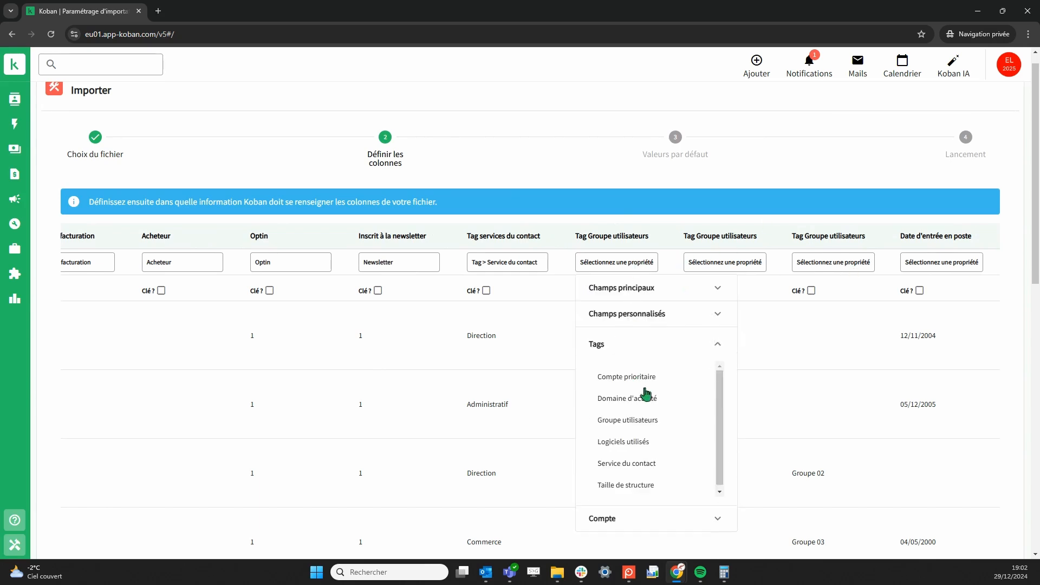
left_click(619, 422)
left_click(735, 264)
left_click(725, 345)
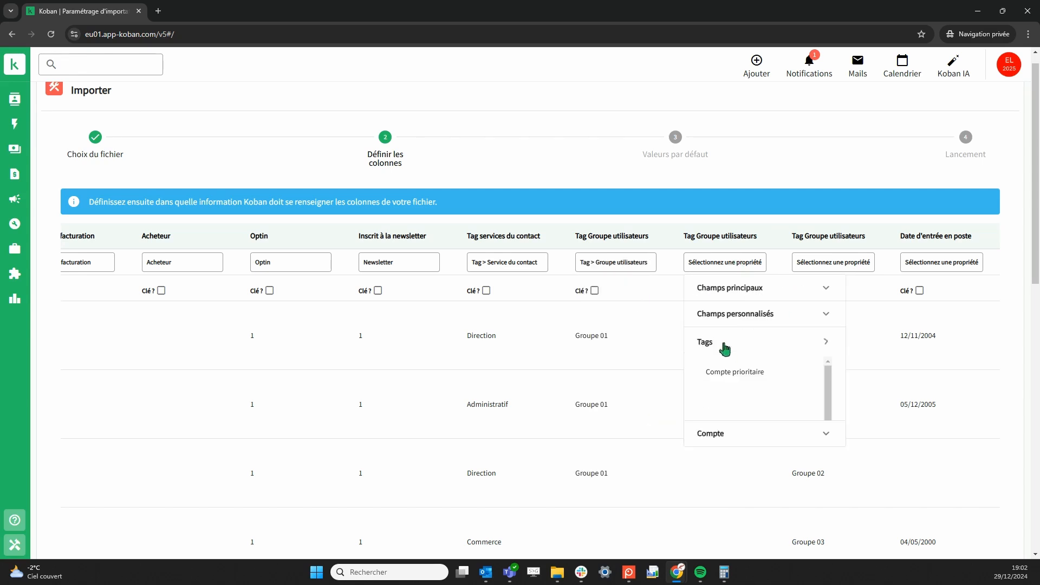
left_click(731, 421)
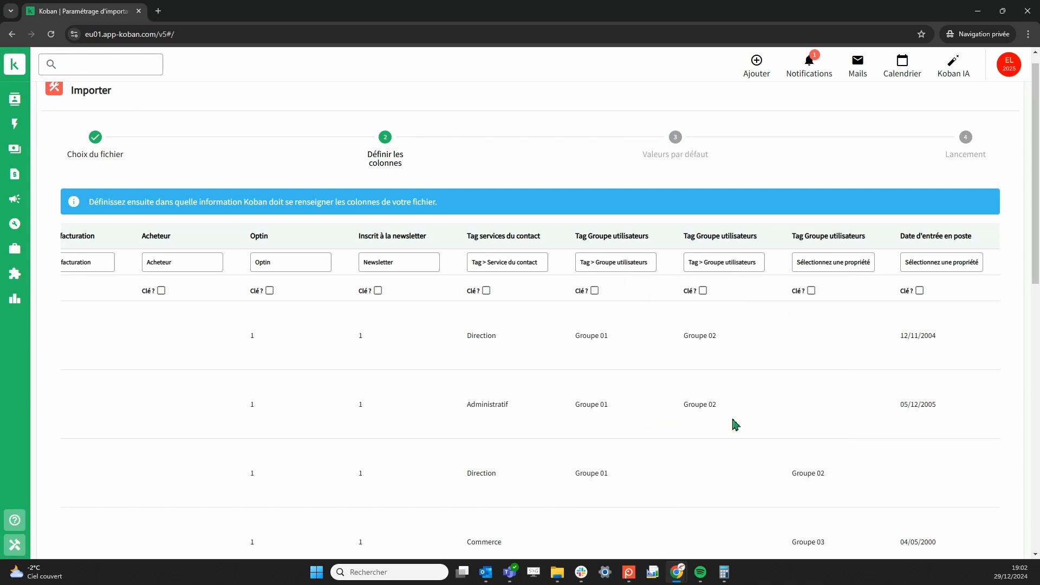
left_click(833, 266)
left_click(827, 347)
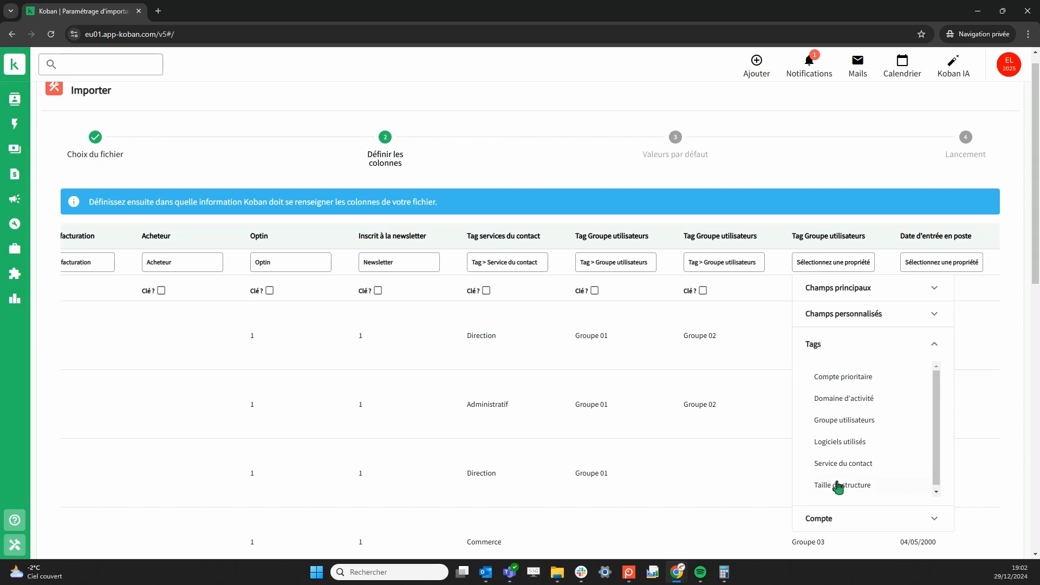
left_click(838, 422)
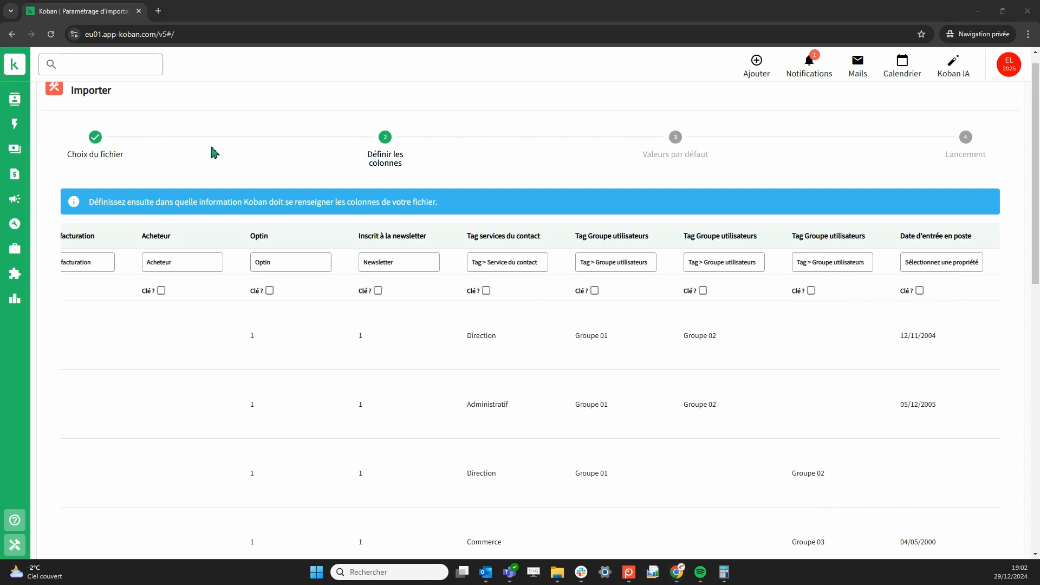
Map the "Date d'entrée en poste" column to the custom field "Date de prise de poste"
left_click(942, 265)
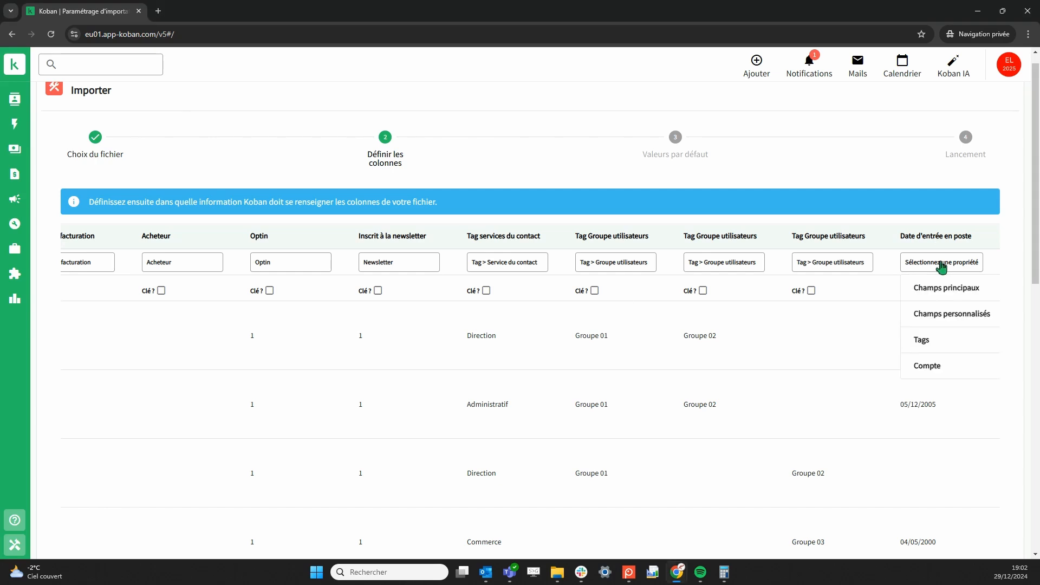
left_click(951, 318)
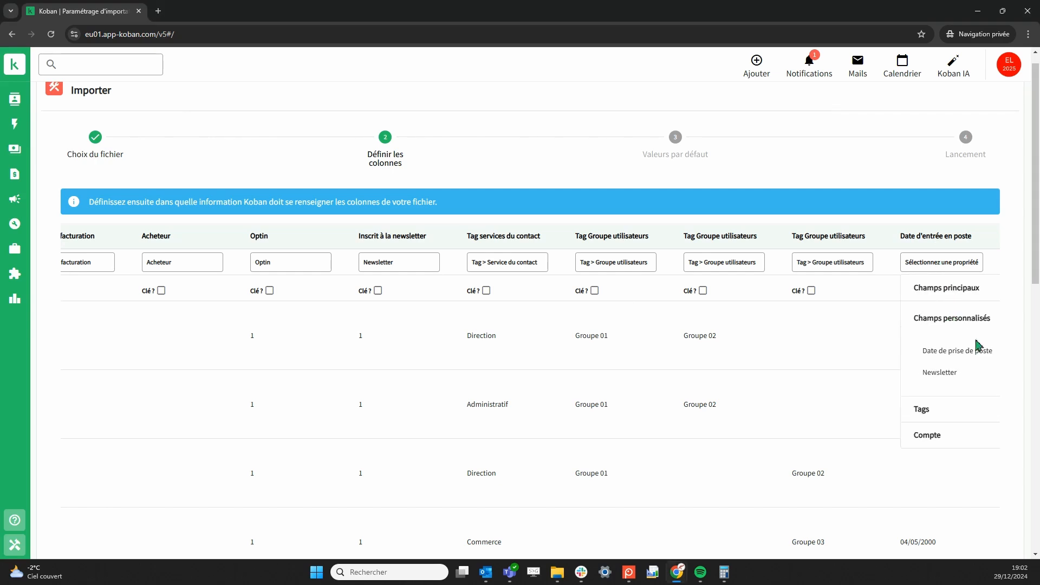
left_click(952, 352)
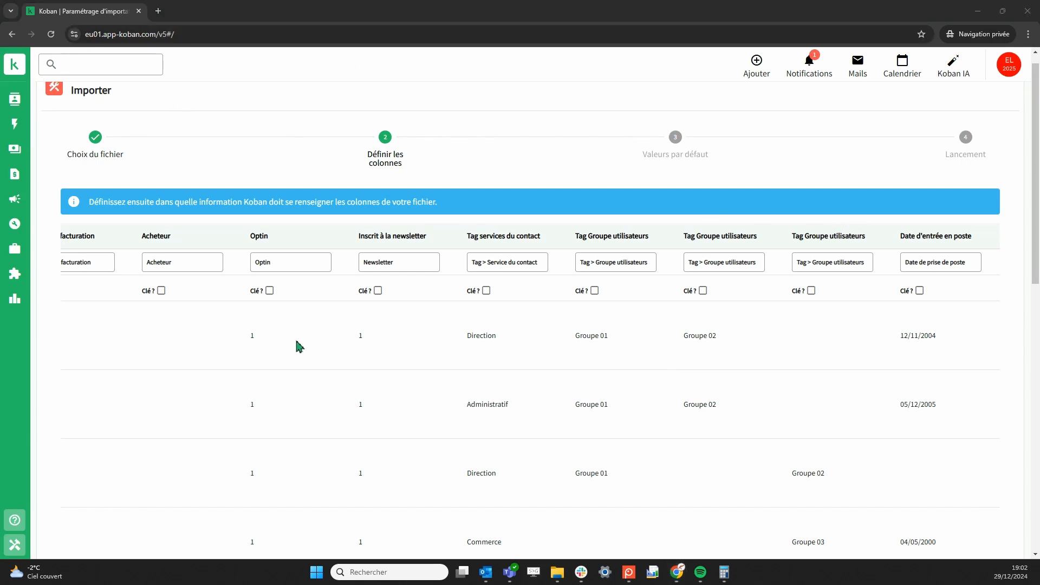
Mark the Contact Nom and "Contact>Email ok" columns as import keys, leaving Contact Prénom without a key
scroll(299, 346, "left", 10)
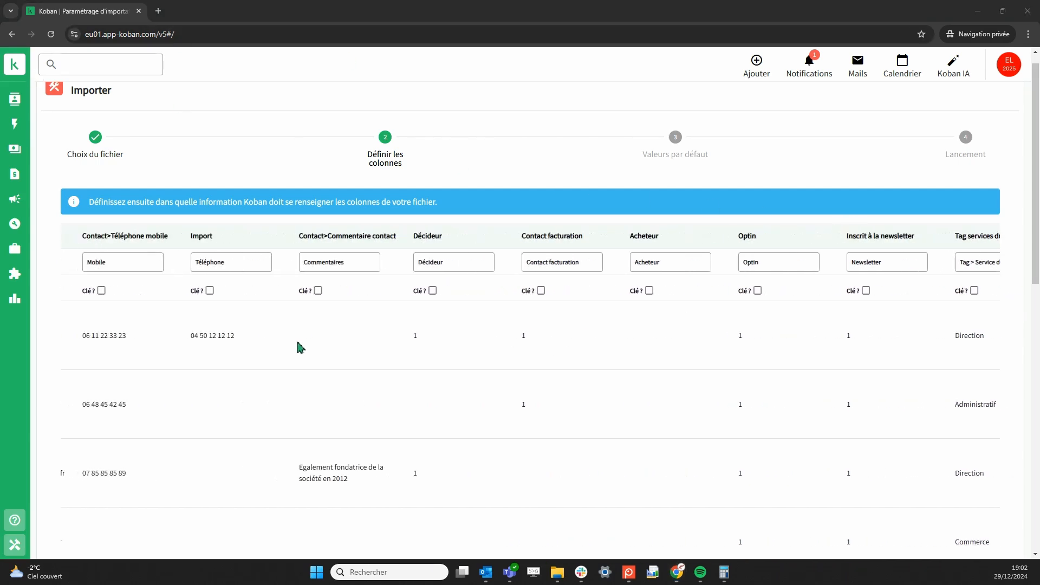
scroll(300, 347, "left", 10)
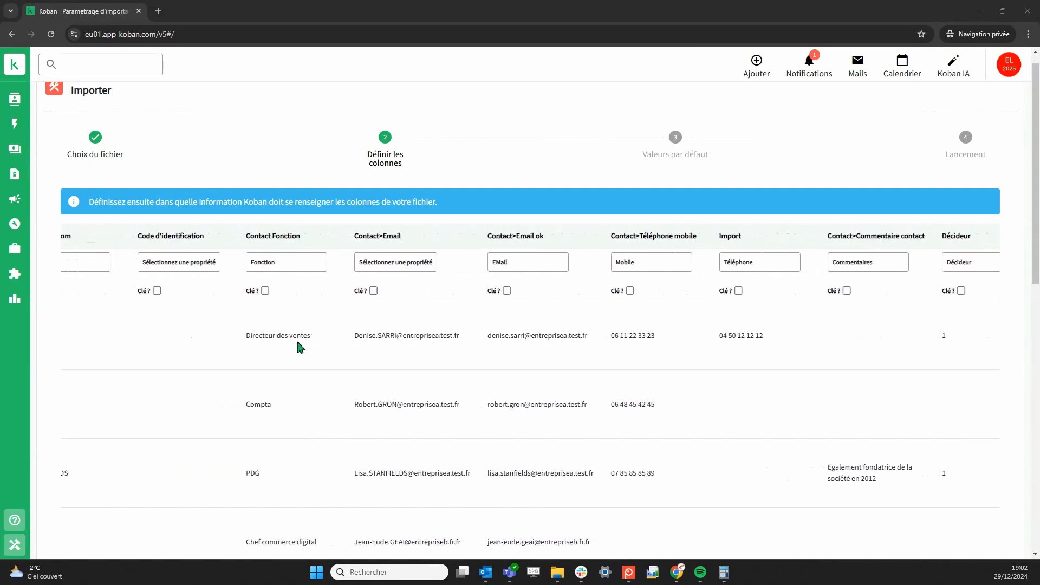
scroll(299, 347, "left", 5)
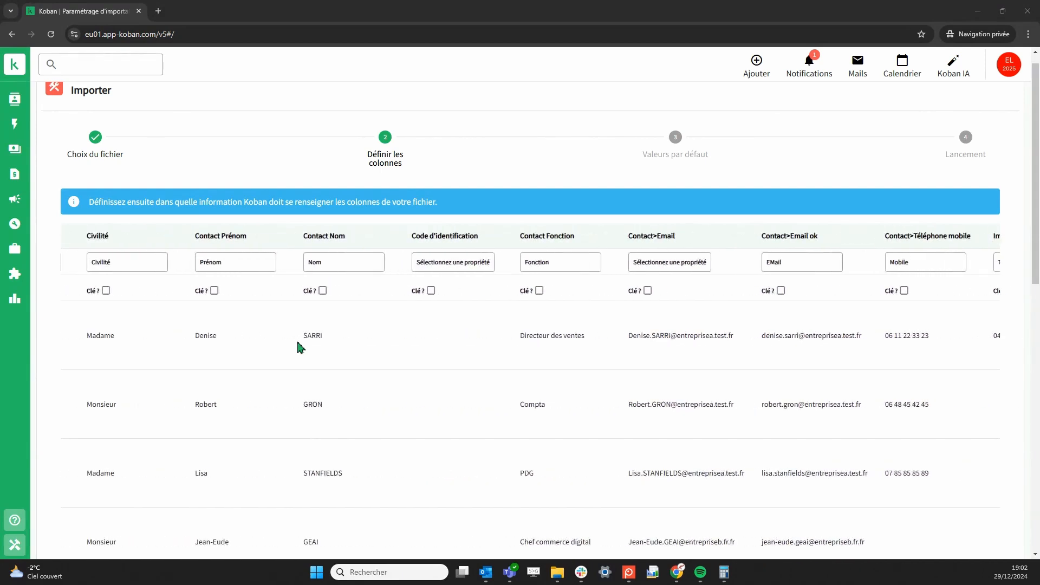
scroll(300, 346, "left", 3)
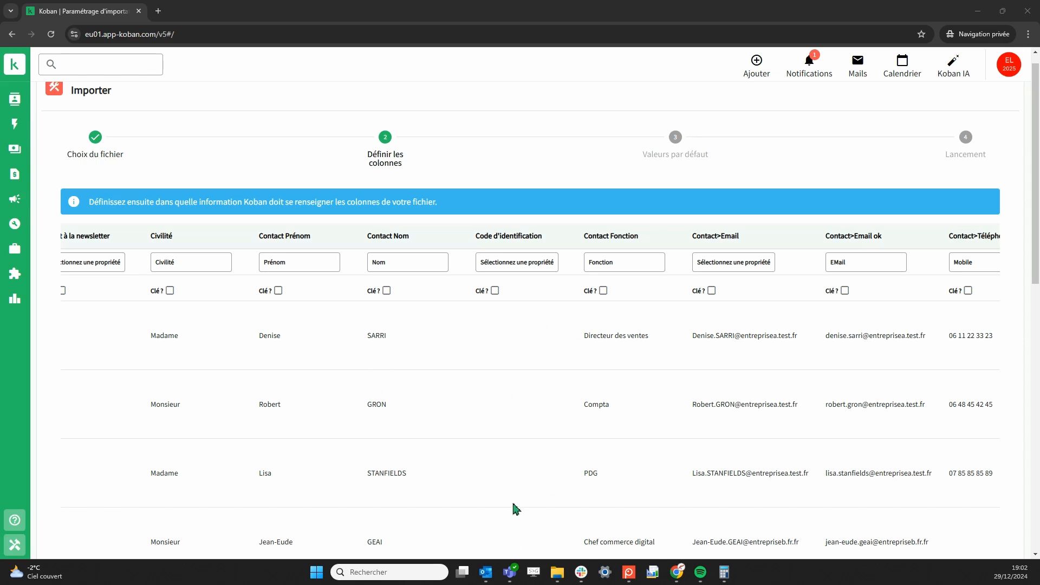
scroll(513, 504, "right", 2)
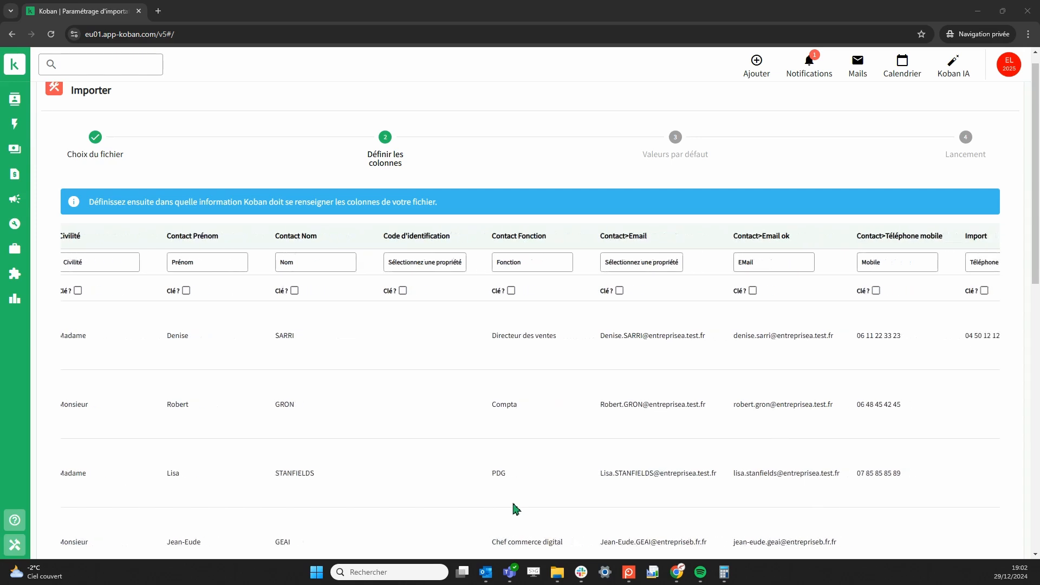
left_click(294, 290)
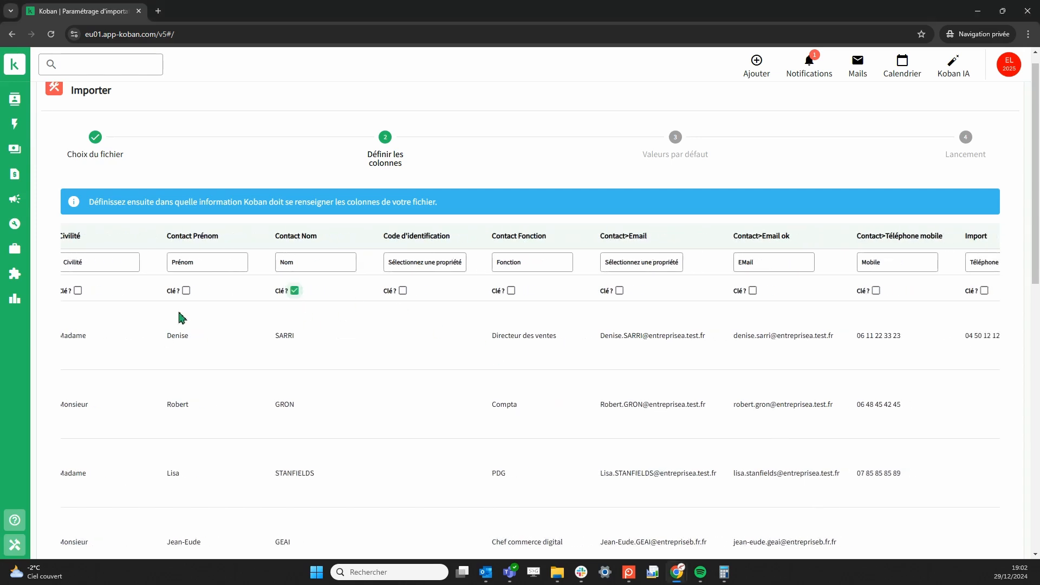
left_click(186, 291)
left_click(753, 290)
left_click(186, 290)
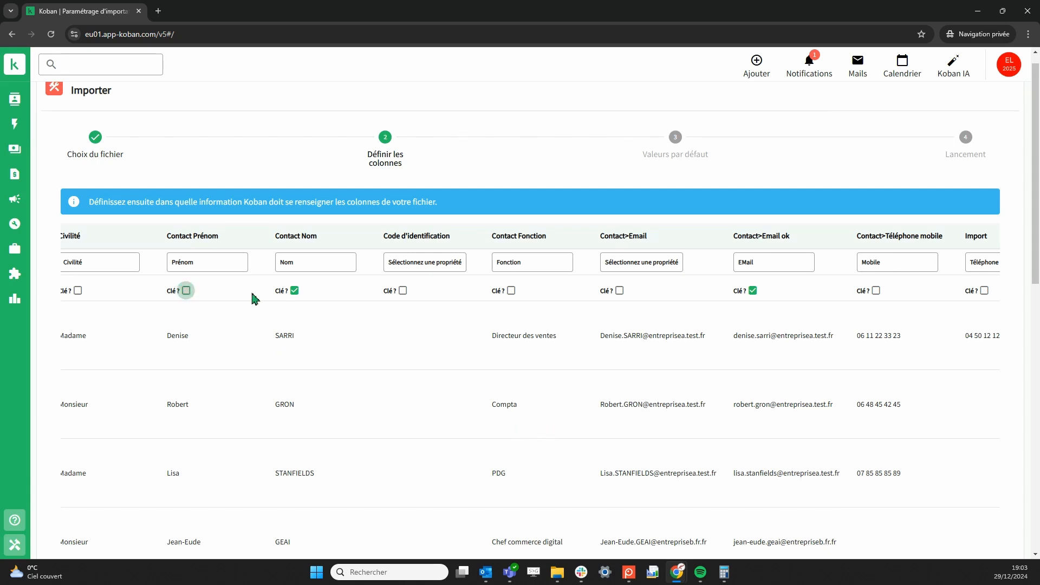
Mark the Contact Prénom column as an import key, keeping Contact Nom as a key too
left_click(294, 291)
left_click(294, 290)
left_click(185, 291)
scroll(462, 418, "down", 2)
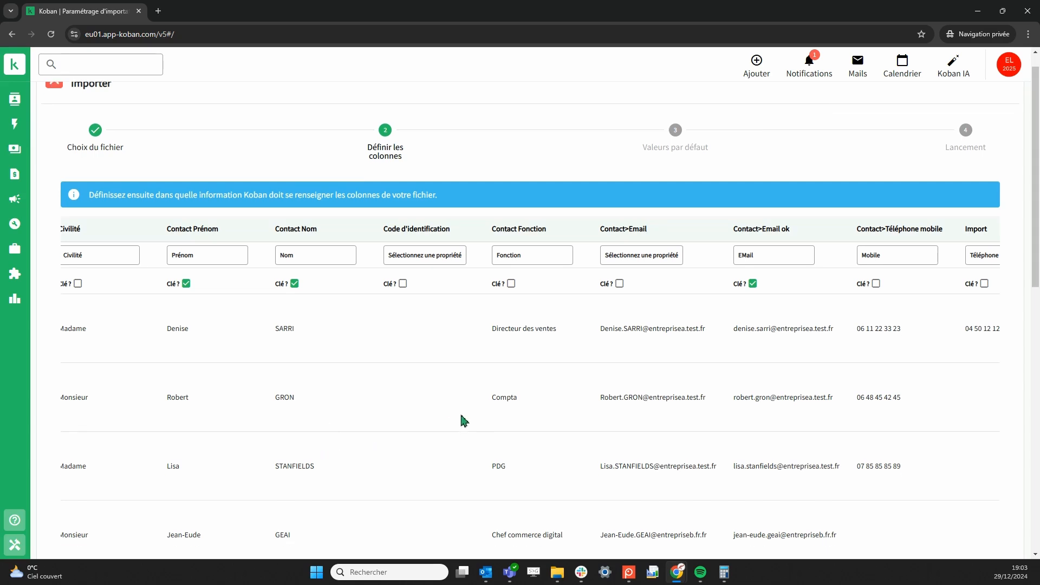
Map the "Code externe" column to the account property "Compte > Code"
scroll(462, 418, "up", 2)
scroll(462, 419, "left", 10)
scroll(463, 420, "left", 15)
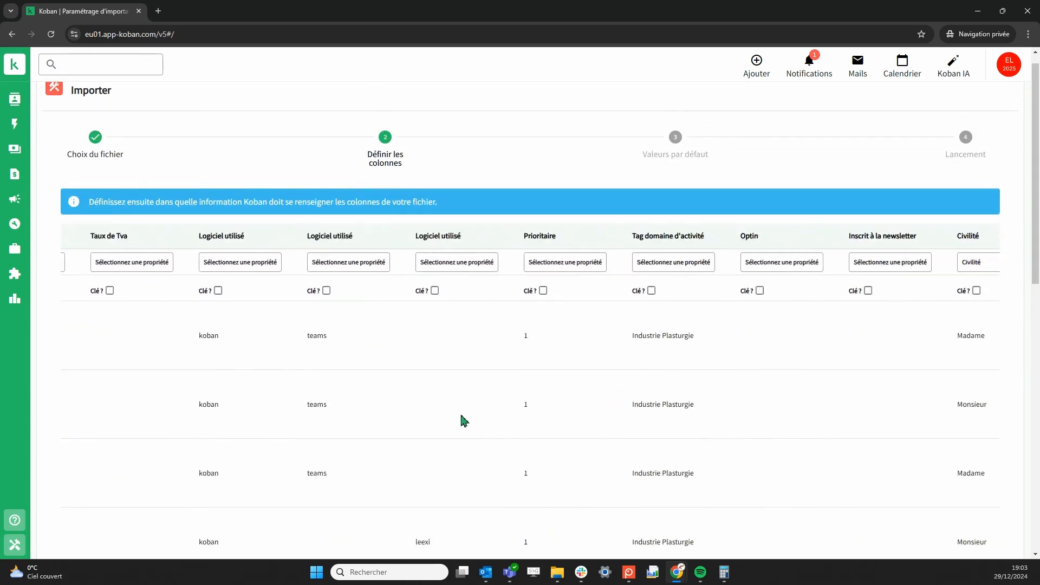
scroll(463, 420, "left", 15)
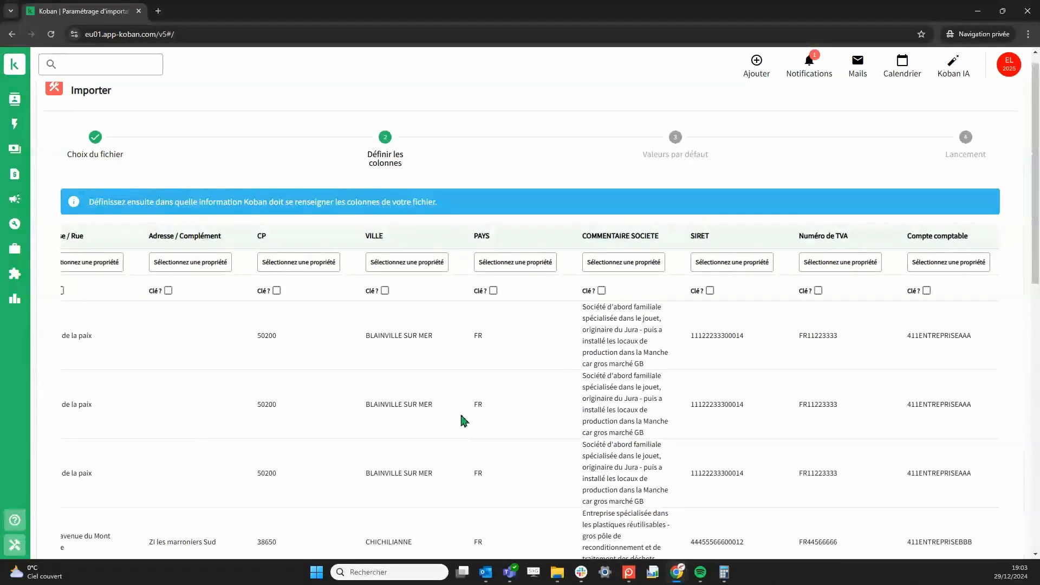
scroll(464, 421, "left", 3)
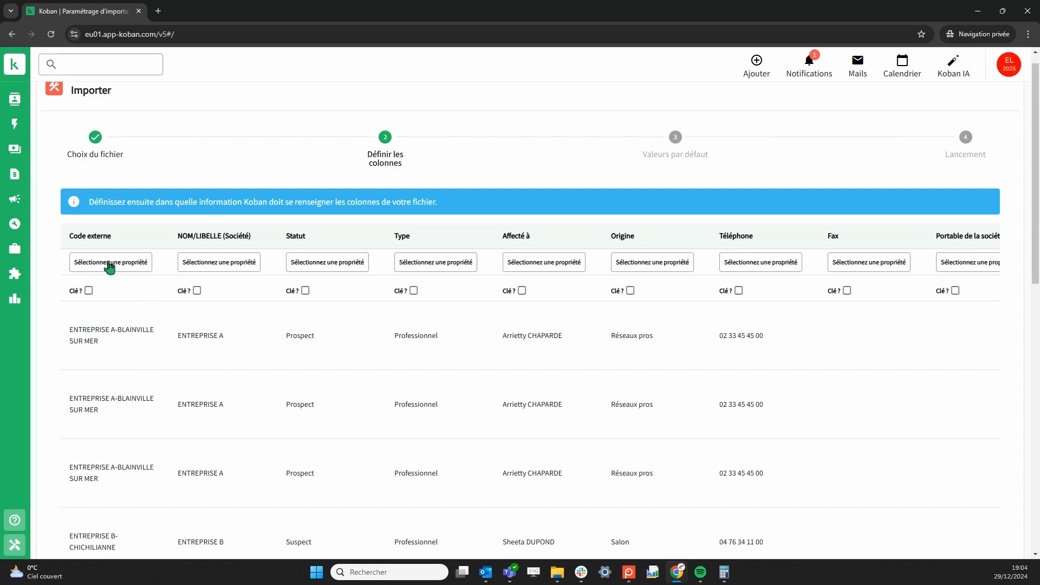
left_click(110, 265)
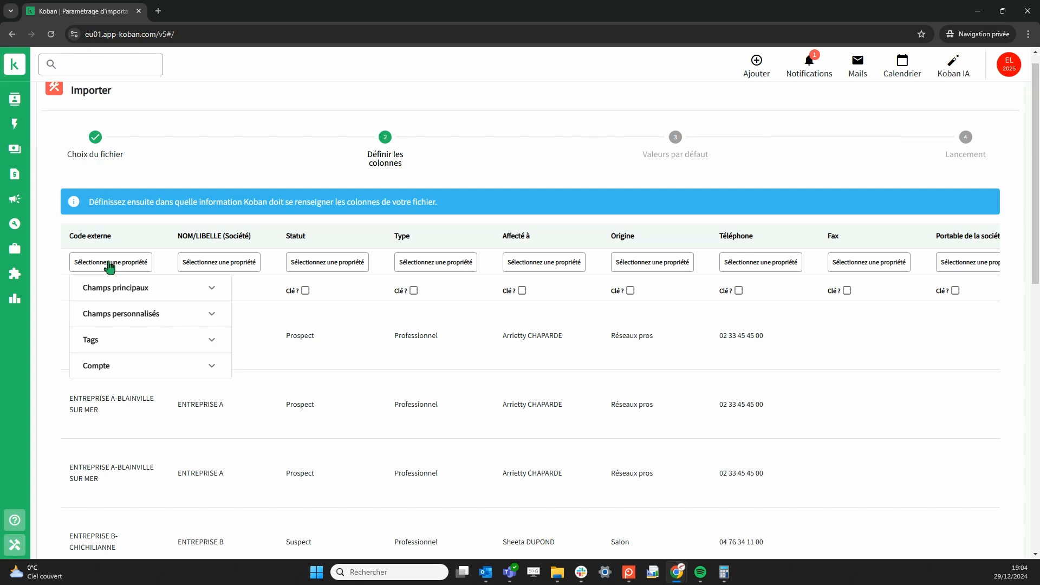
left_click(106, 367)
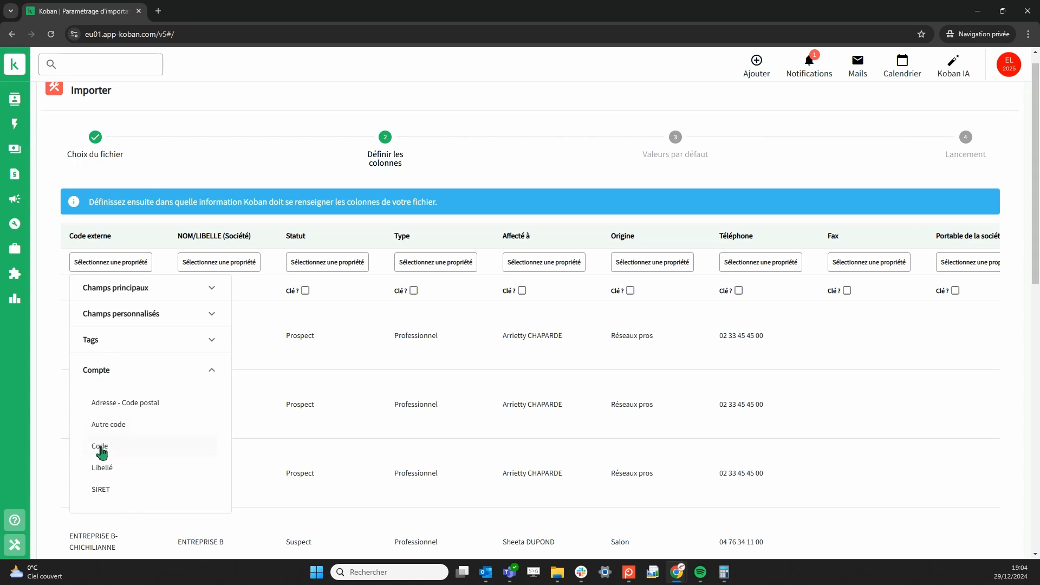
left_click(100, 448)
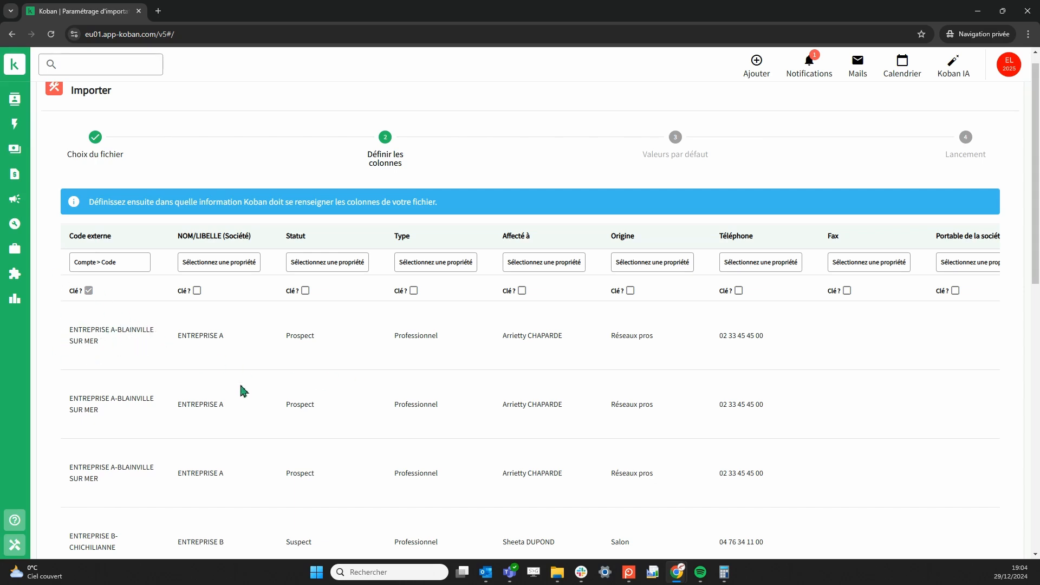
Review the mapped columns and keys, and validate the column definitions to continue the import to the default values
scroll(309, 401, "right", 10)
scroll(311, 401, "right", 15)
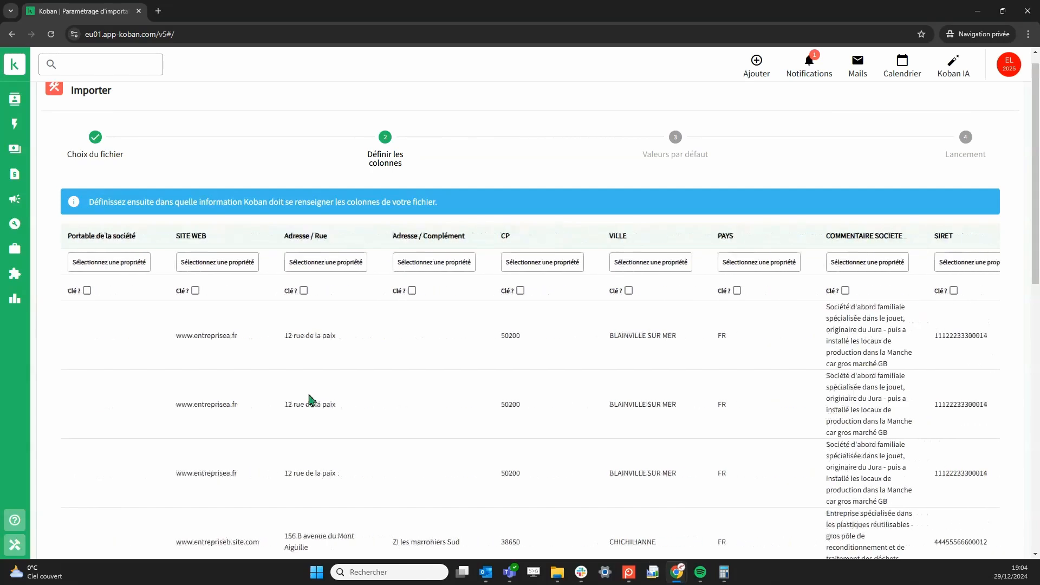
scroll(312, 398, "right", 15)
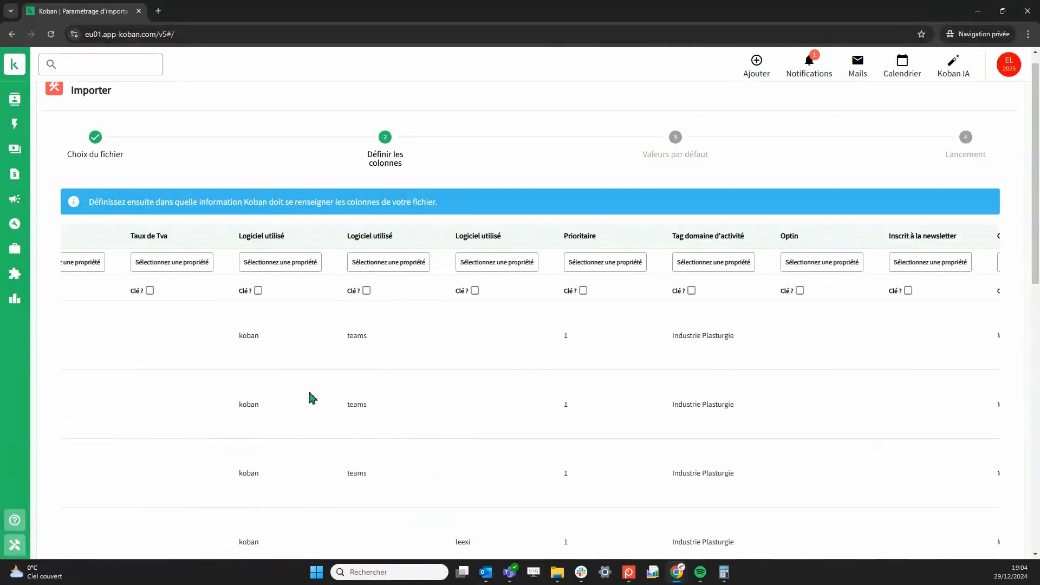
scroll(311, 398, "right", 5)
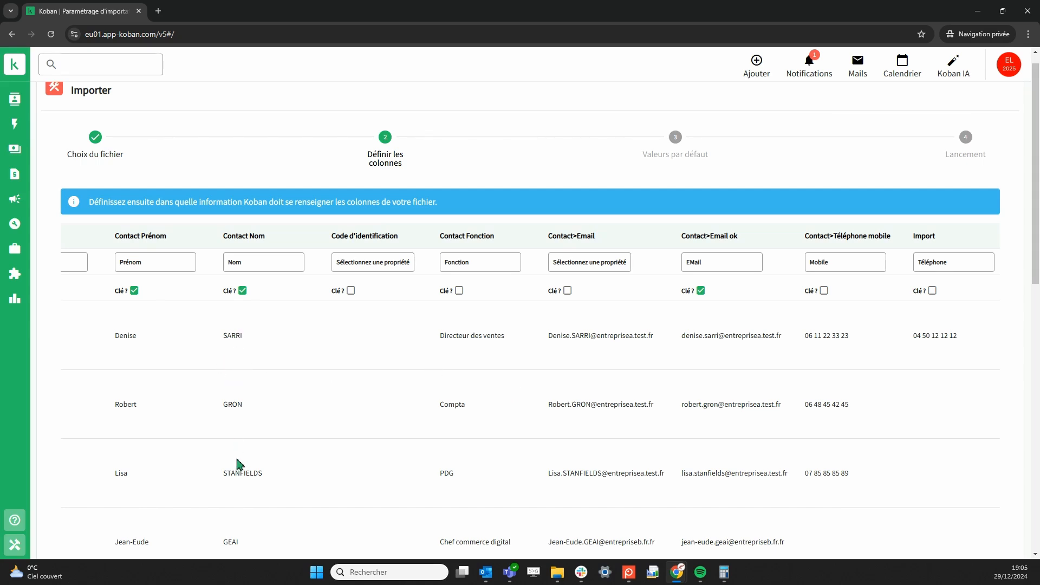
scroll(1006, 298, "down", 1)
scroll(1007, 298, "down", 10)
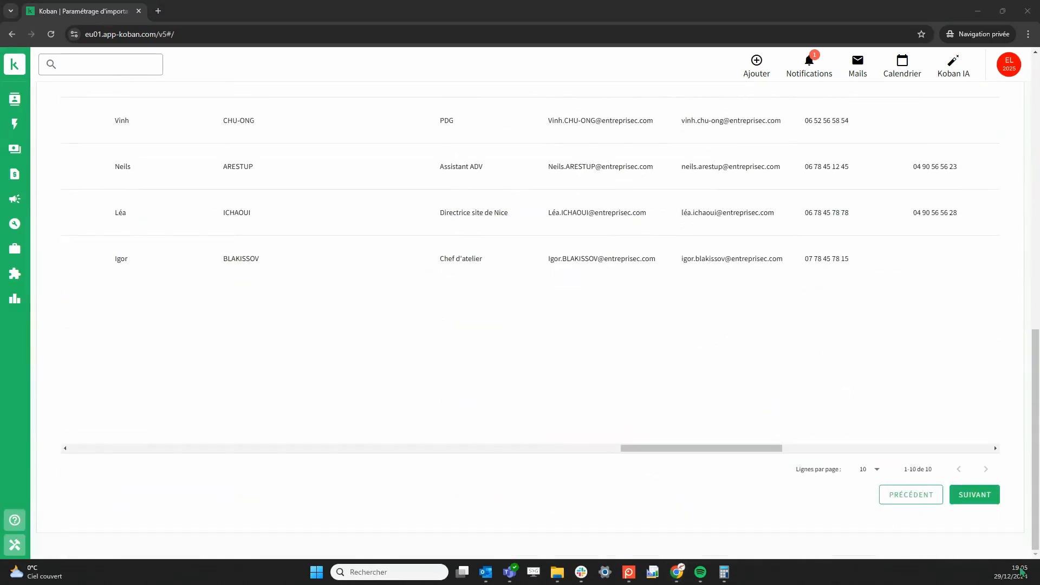
left_click(977, 496)
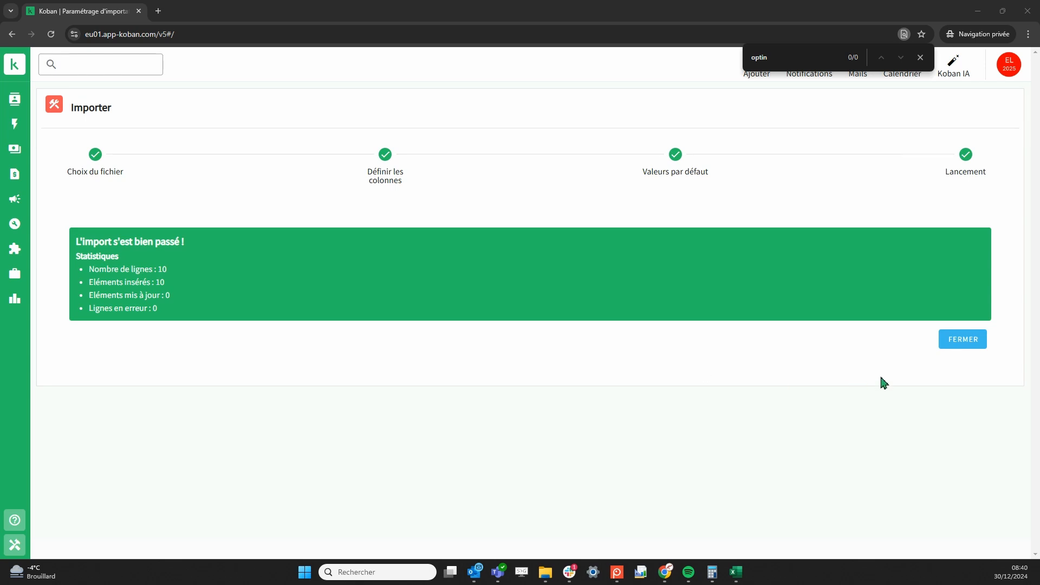
Close the import report and open the record of the first contact in the list of all contacts
left_click(956, 342)
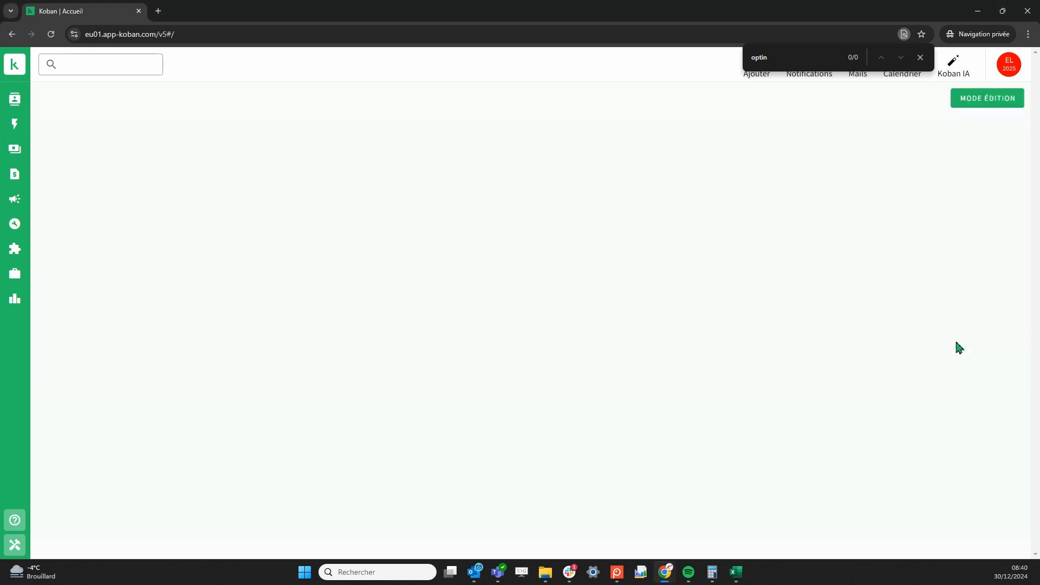
left_click(17, 102)
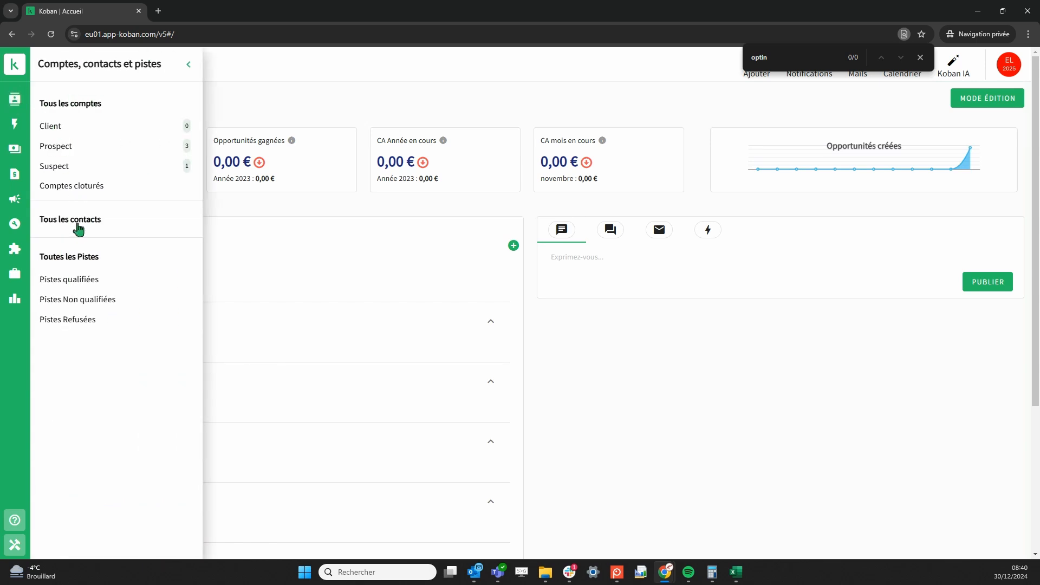
left_click(76, 222)
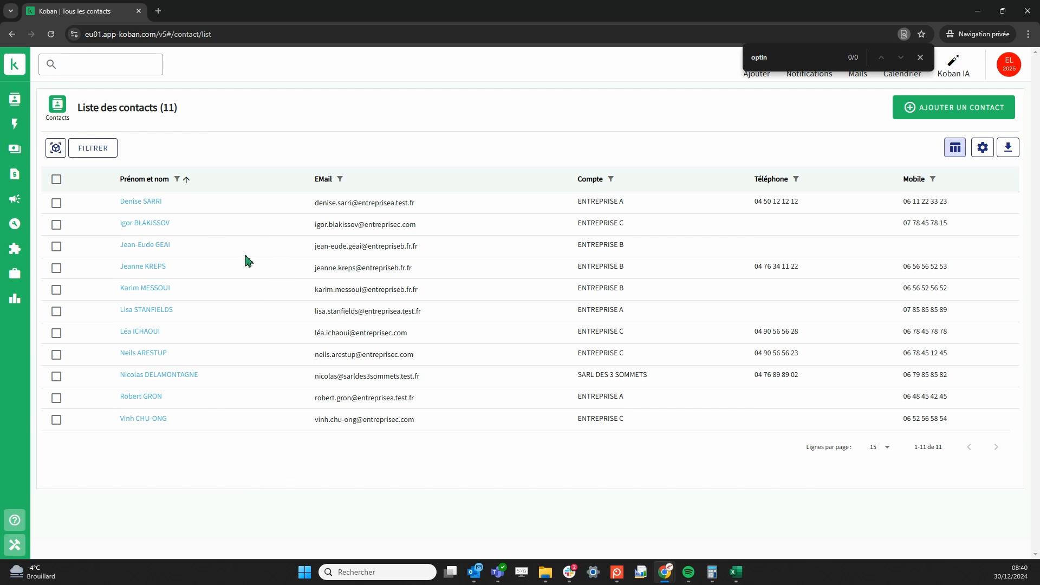
left_click(133, 202)
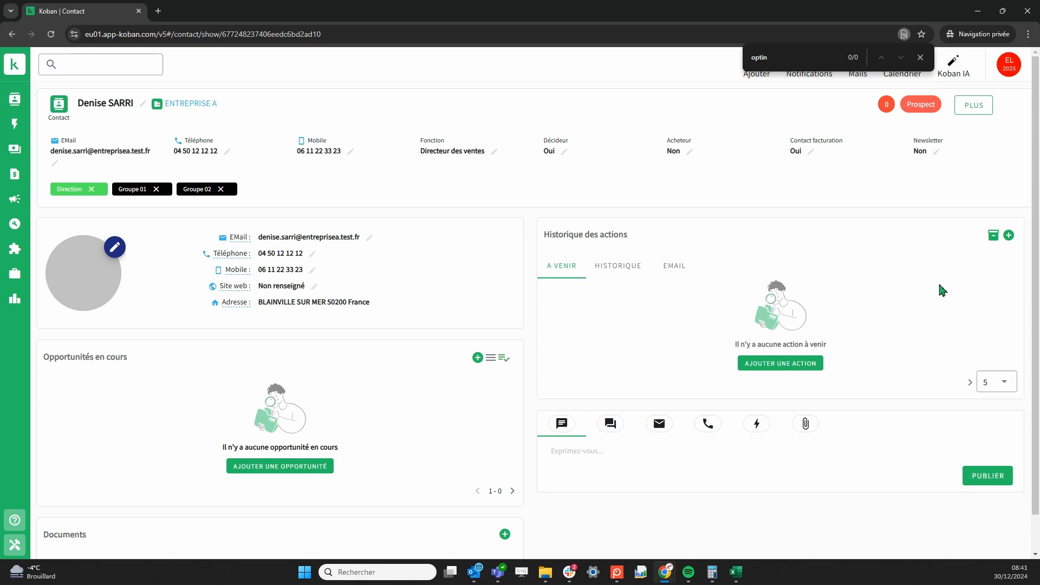
left_click(998, 311)
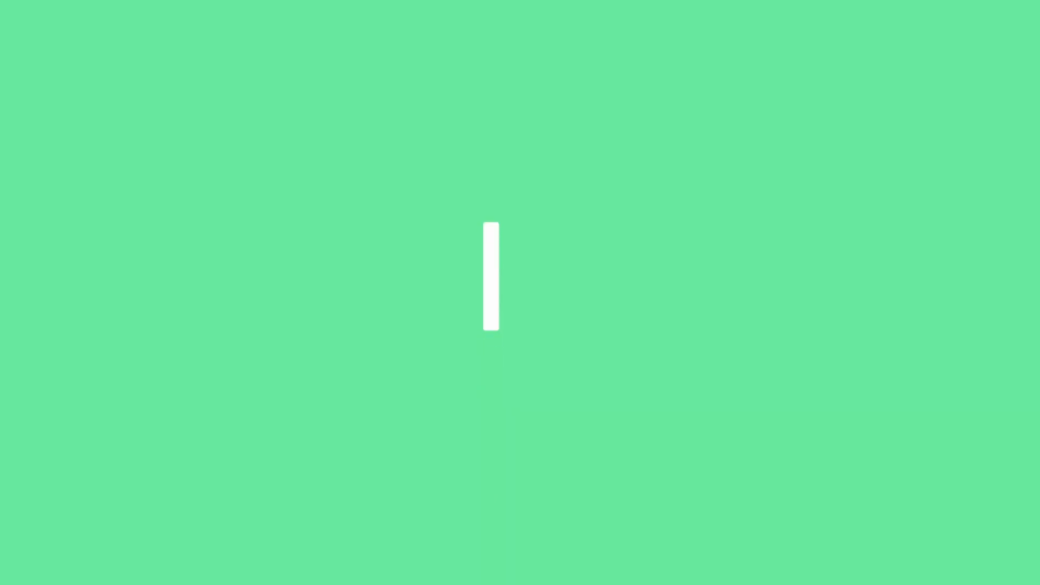